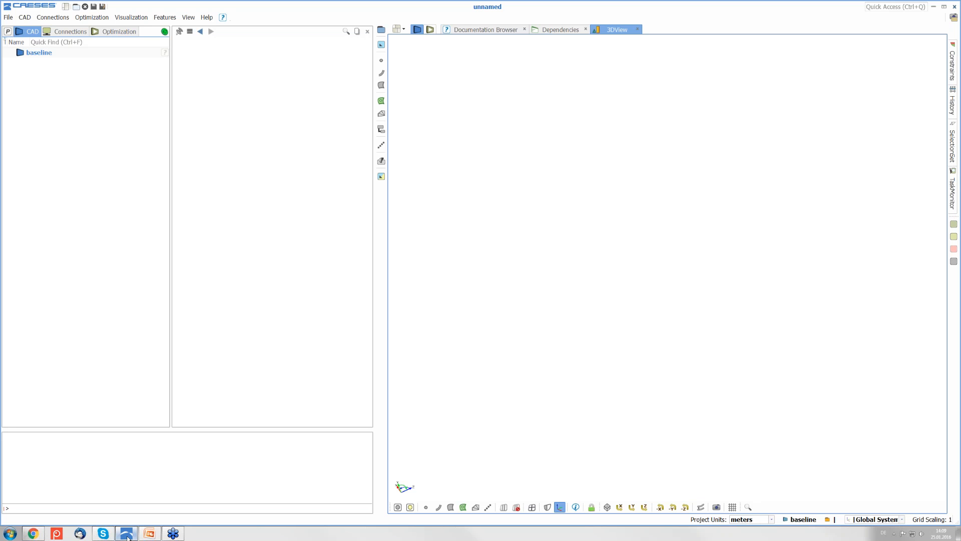
# Open the Tutorials overview in the Documentation Browser and look through its categories from Getting Started to Best Practices.
pyautogui.click(485, 31)
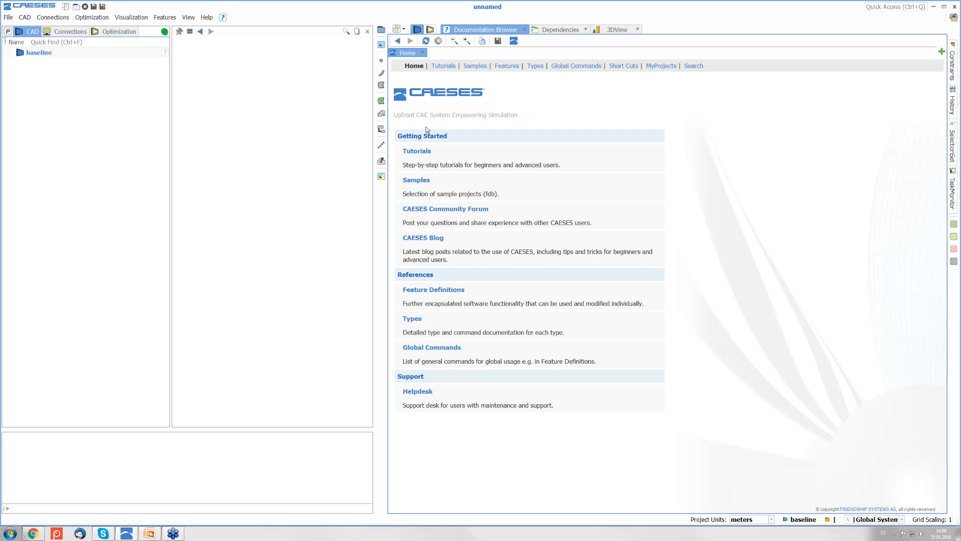
pyautogui.click(418, 153)
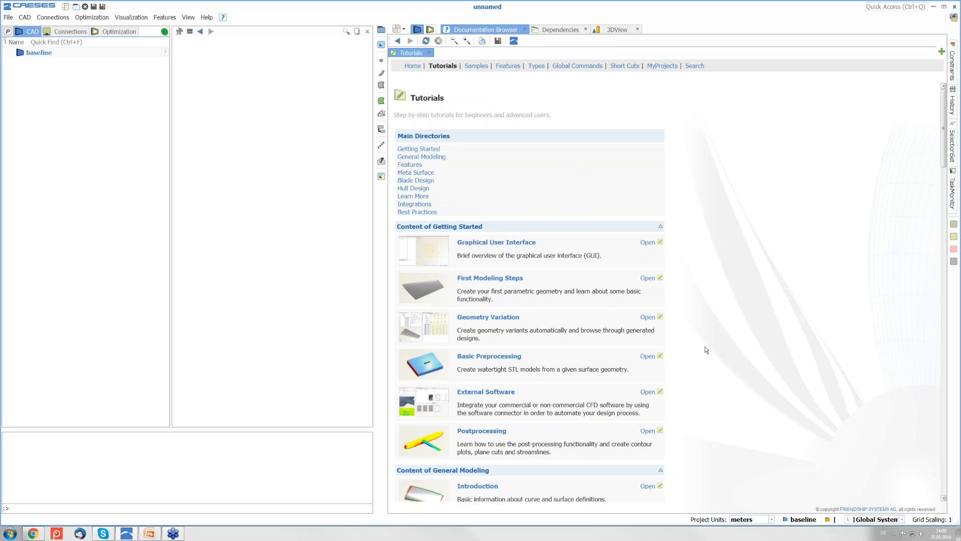
pyautogui.scroll(-10, 705, 349)
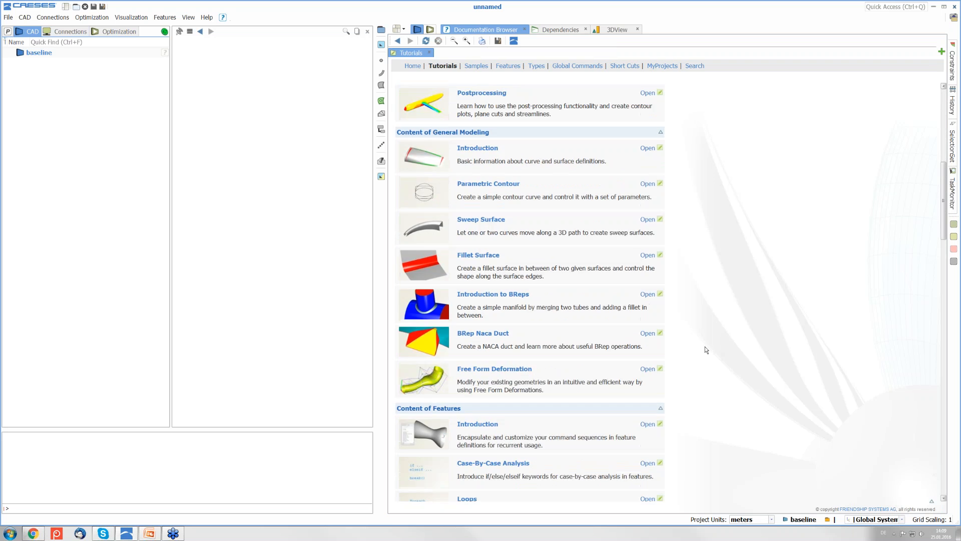
pyautogui.scroll(7, 705, 349)
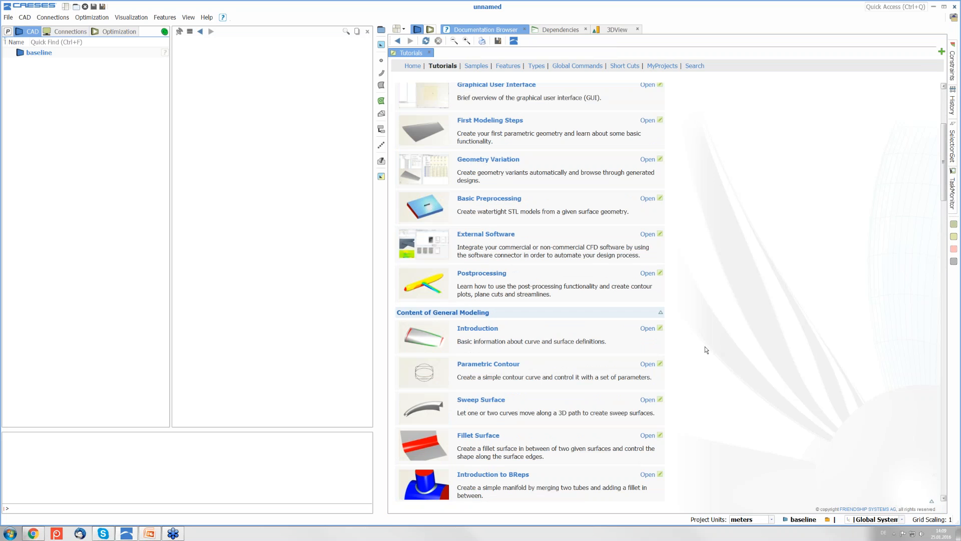
pyautogui.scroll(3, 705, 350)
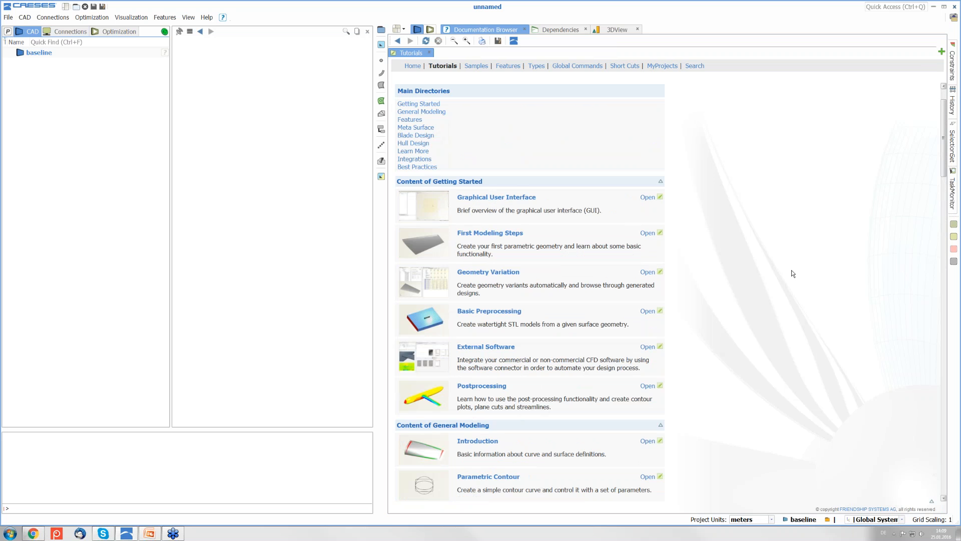
pyautogui.scroll(-7, 791, 273)
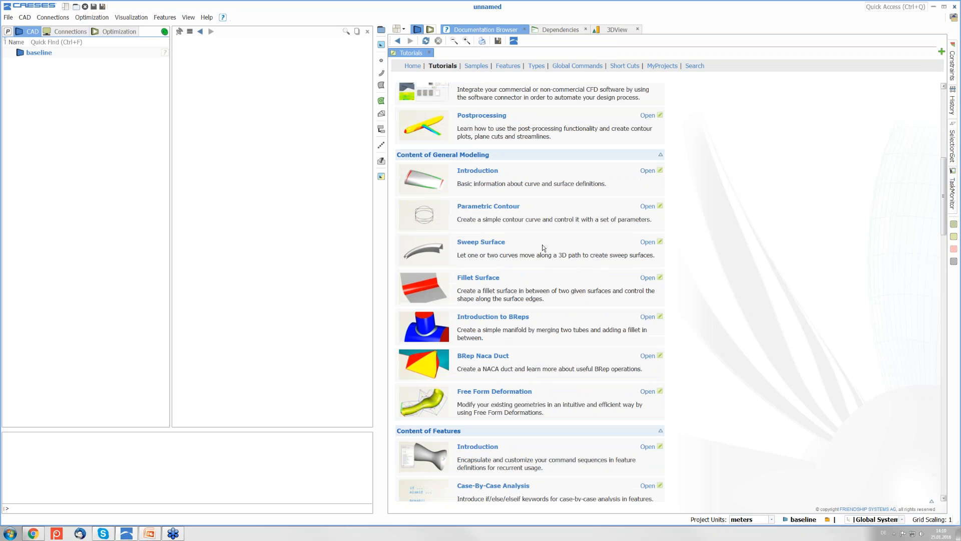
pyautogui.scroll(-1, 710, 316)
pyautogui.scroll(-3, 710, 316)
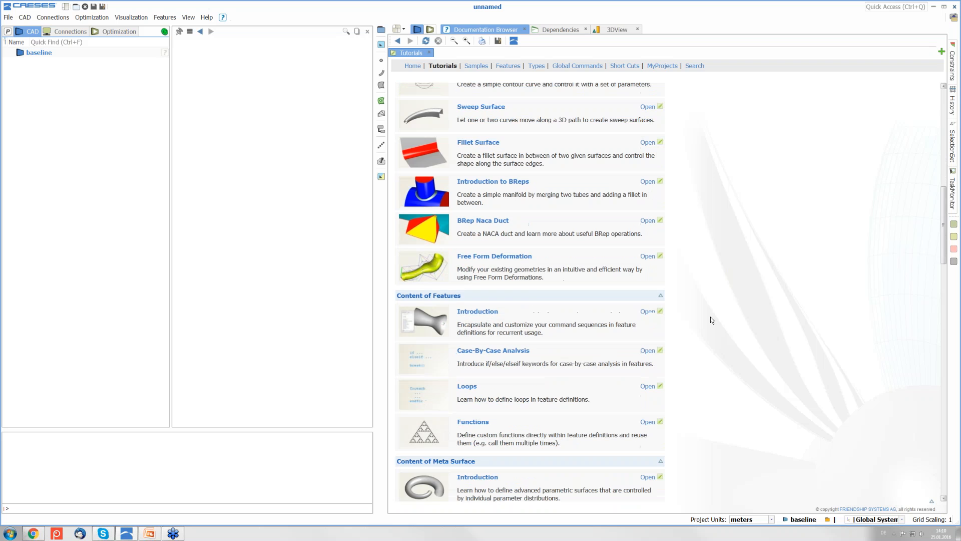
pyautogui.scroll(-10, 710, 316)
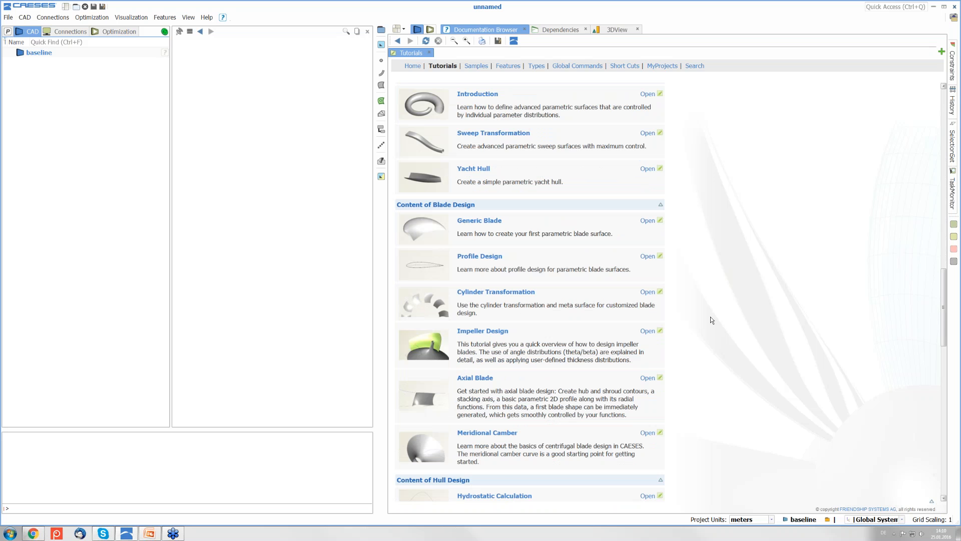
pyautogui.scroll(-13, 711, 320)
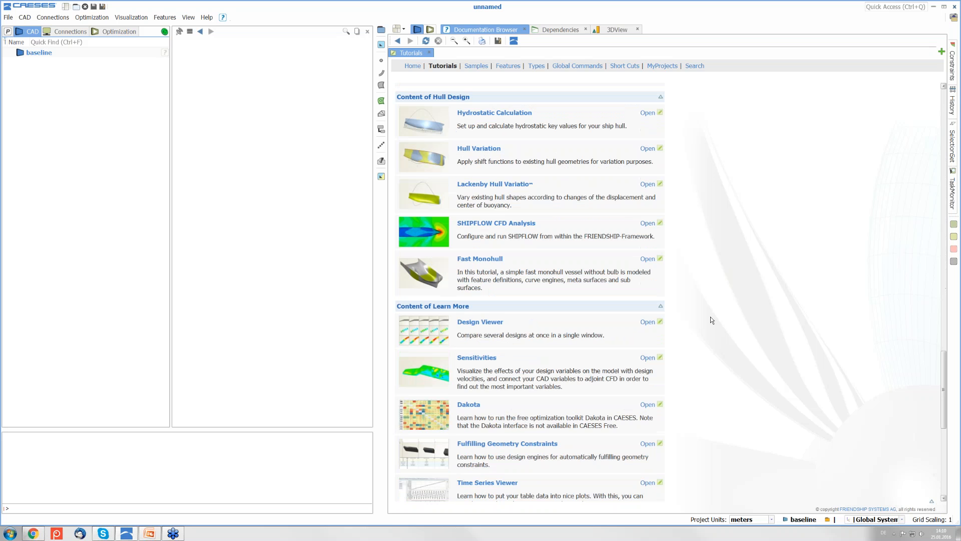
pyautogui.scroll(-5, 711, 317)
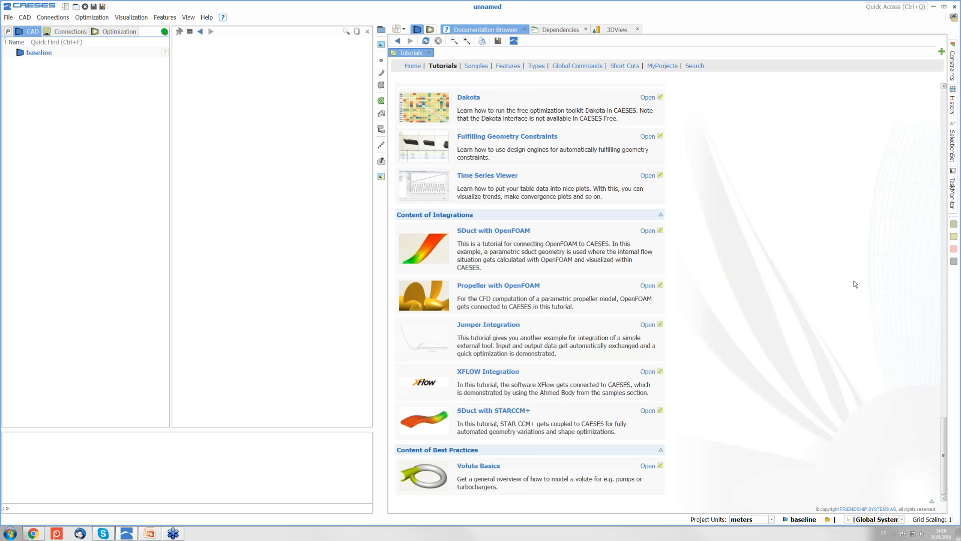
# Return to the documentation home page, open the Samples overview, and look through the sample projects from Basics to Hull Design.
pyautogui.click(413, 69)
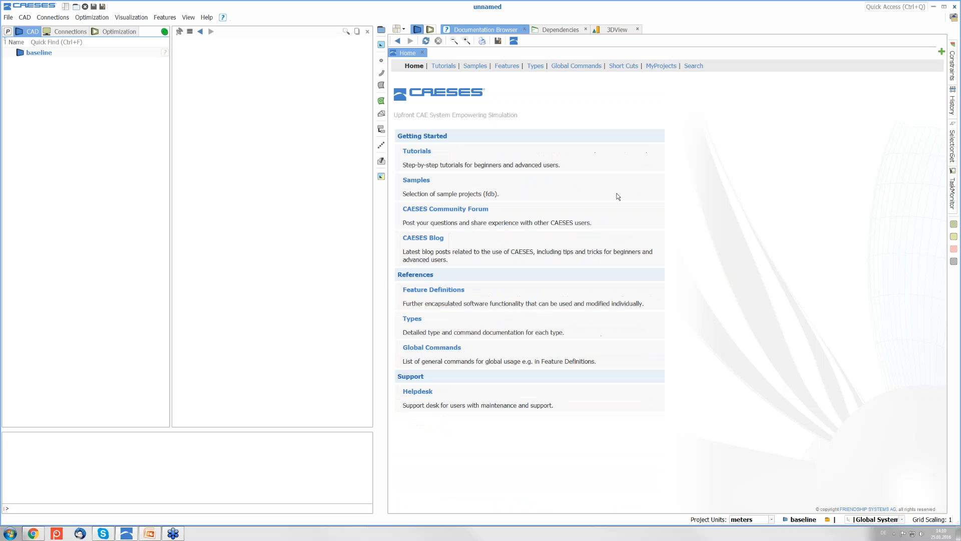
pyautogui.click(419, 183)
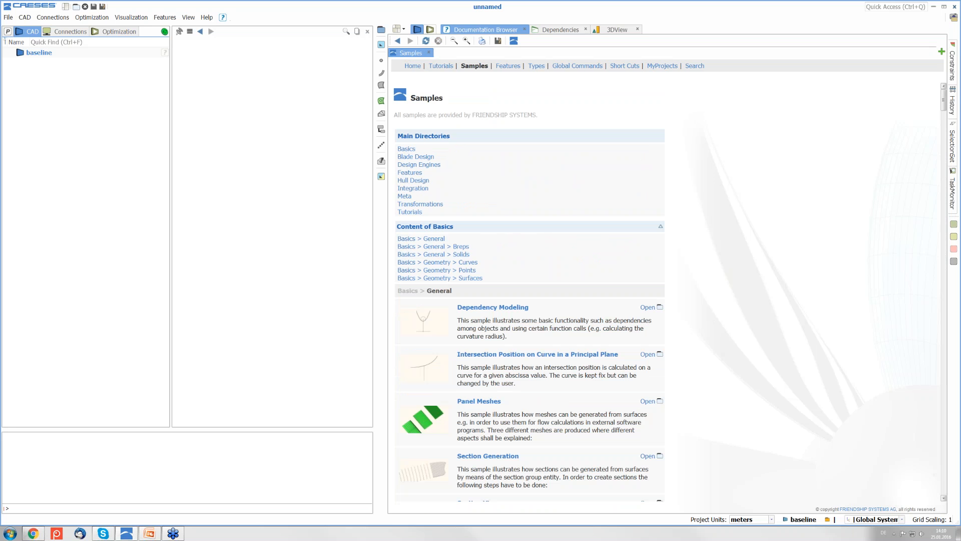
pyautogui.scroll(-5, 506, 287)
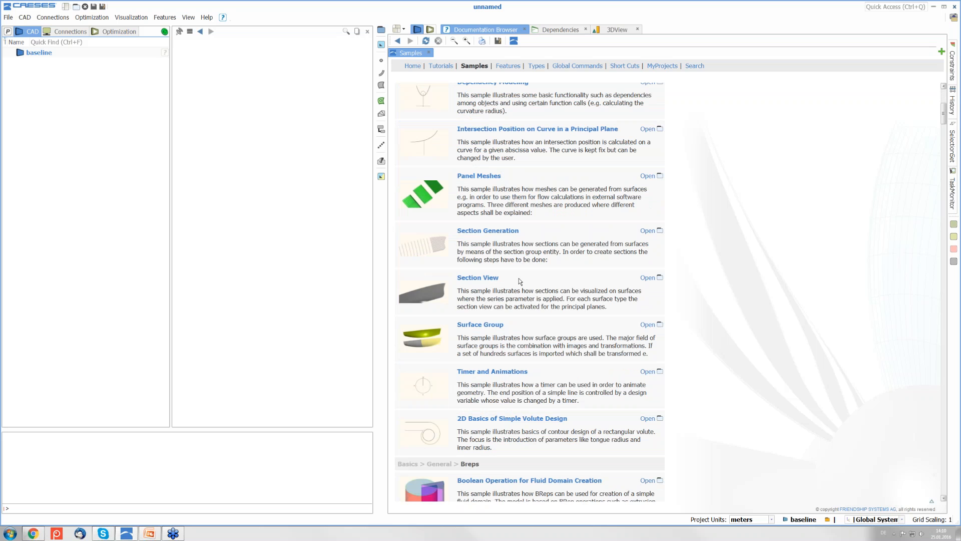
pyautogui.scroll(-8, 518, 277)
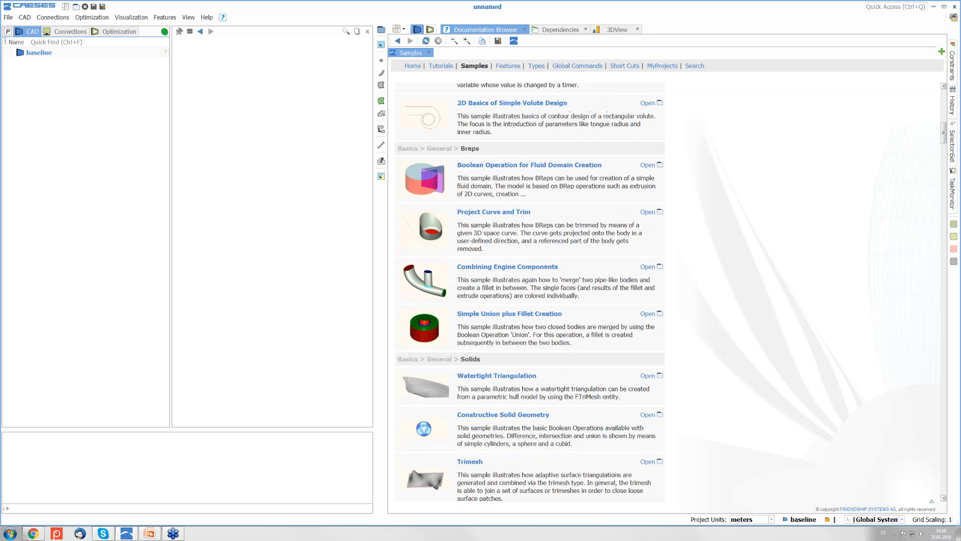
pyautogui.scroll(-3, 530, 291)
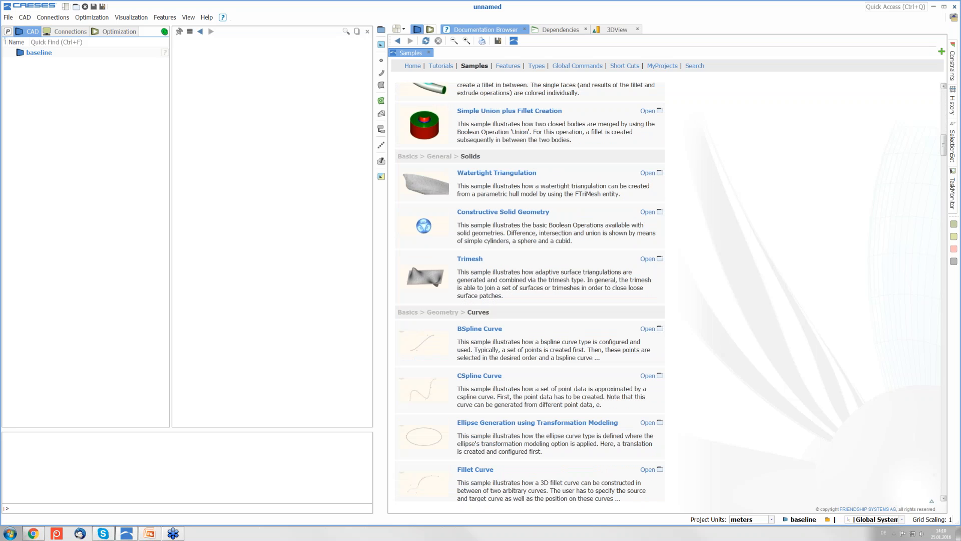
pyautogui.scroll(-12, 529, 291)
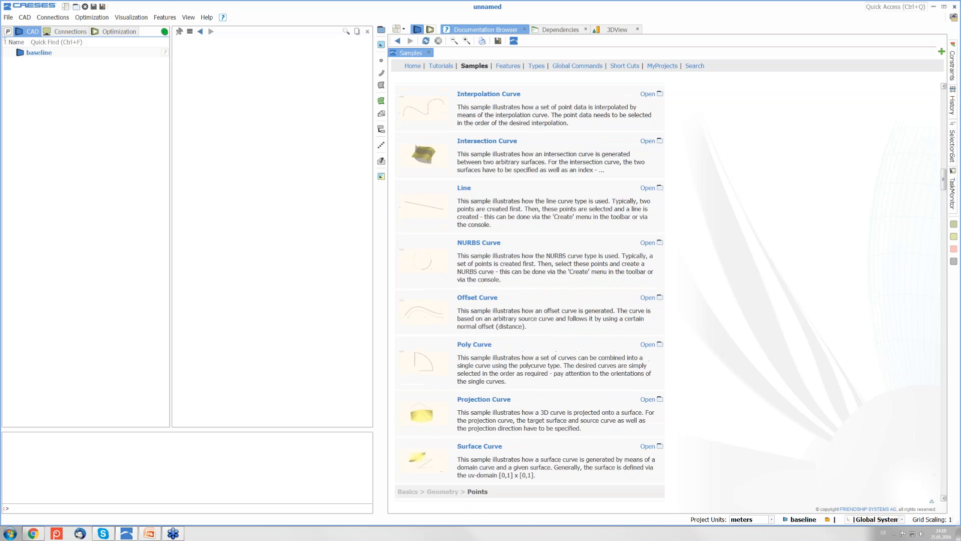
pyautogui.scroll(-6, 530, 292)
pyautogui.scroll(-8, 529, 292)
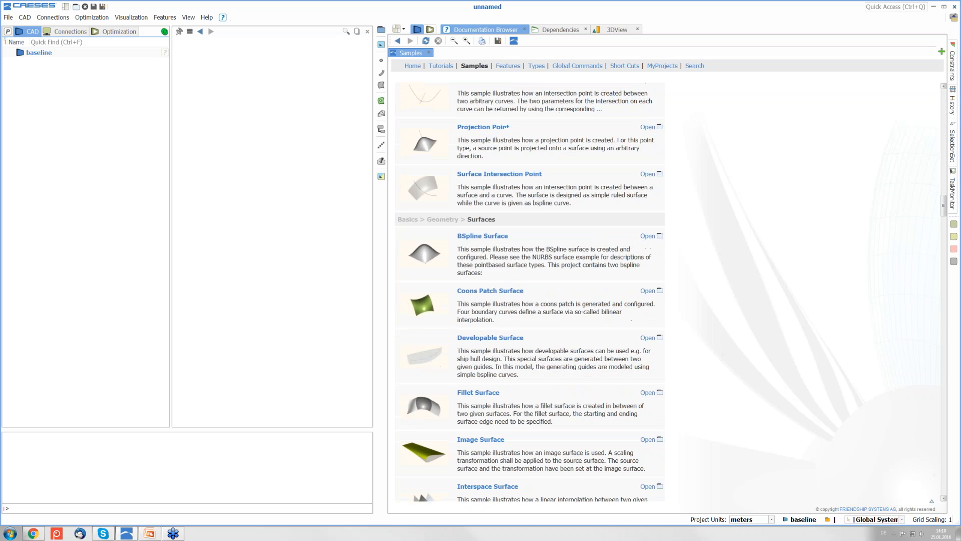
pyautogui.scroll(-14, 600, 313)
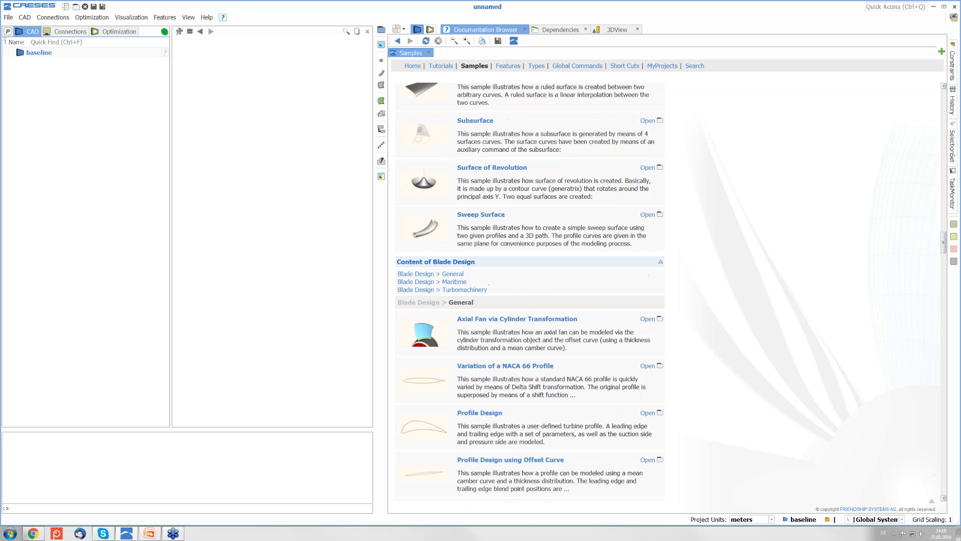
pyautogui.scroll(-3, 600, 314)
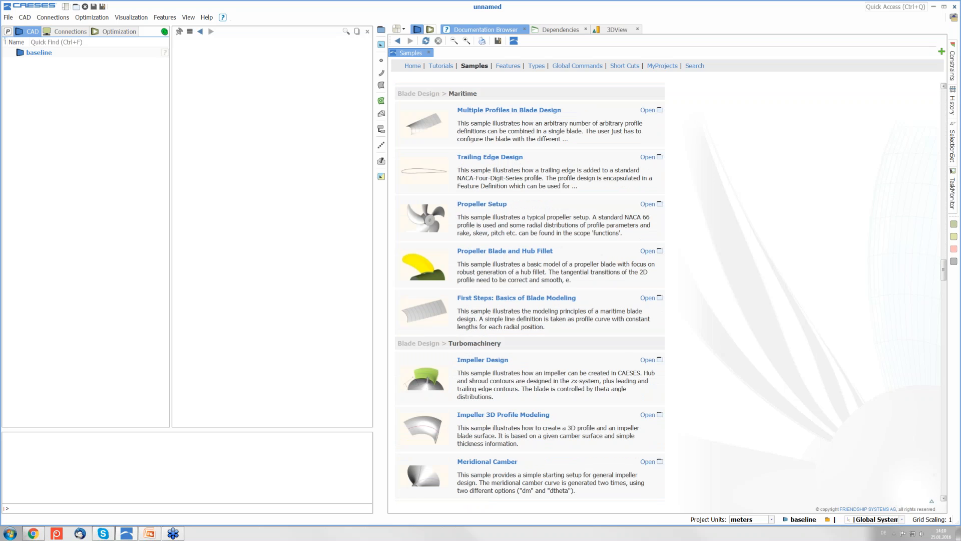
pyautogui.scroll(-9, 529, 292)
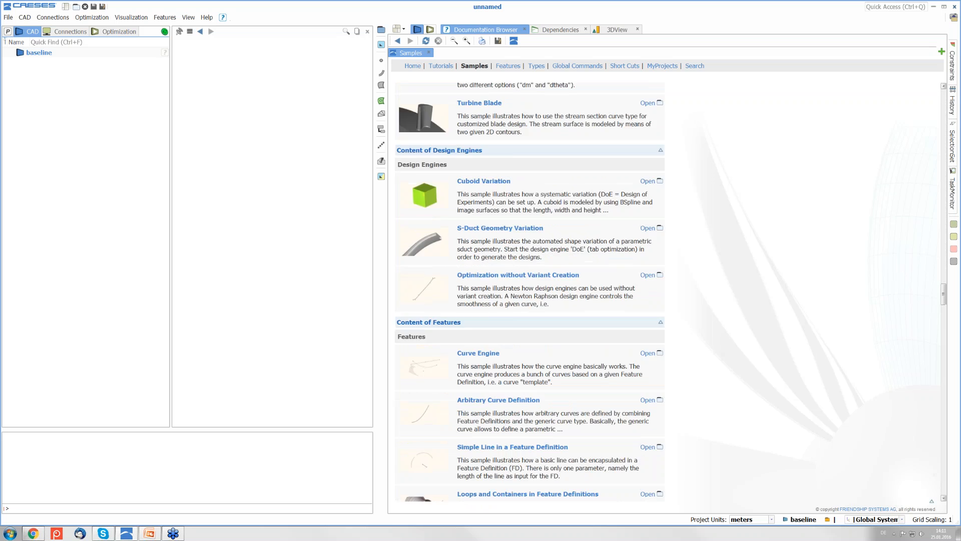
pyautogui.scroll(-7, 529, 292)
pyautogui.scroll(-3, 530, 292)
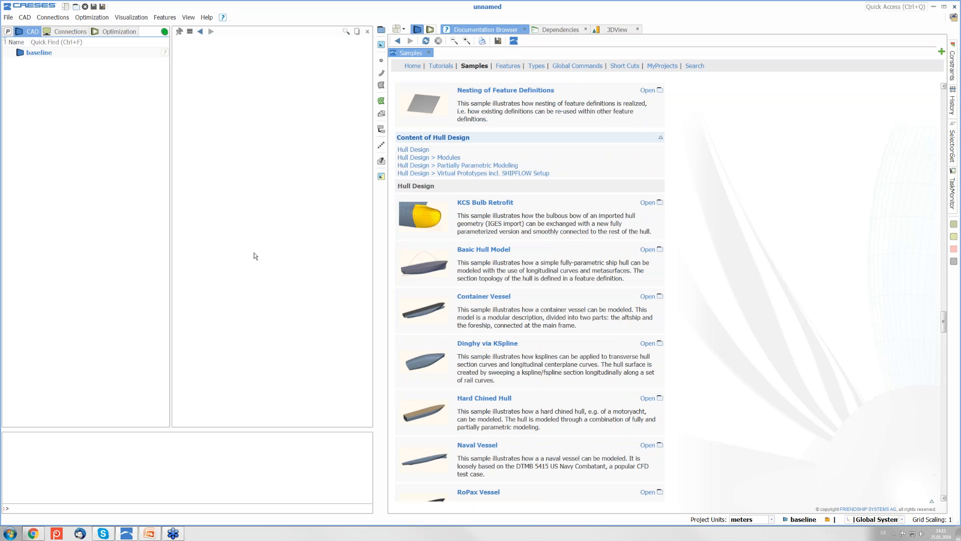
# Go back to the documentation home page, then switch to Chrome to view the CAESES forum and the Helpdesk knowledge base.
pyautogui.click(413, 65)
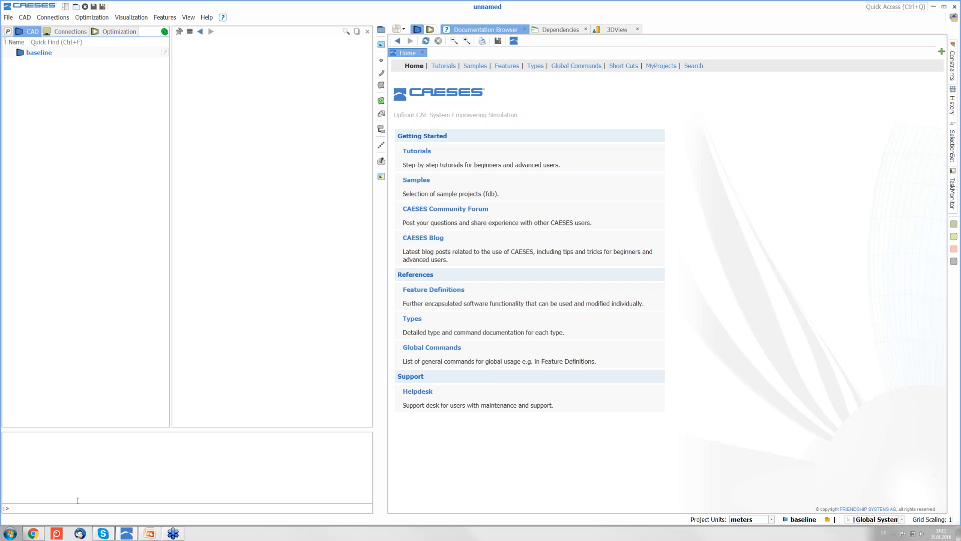
pyautogui.click(33, 533)
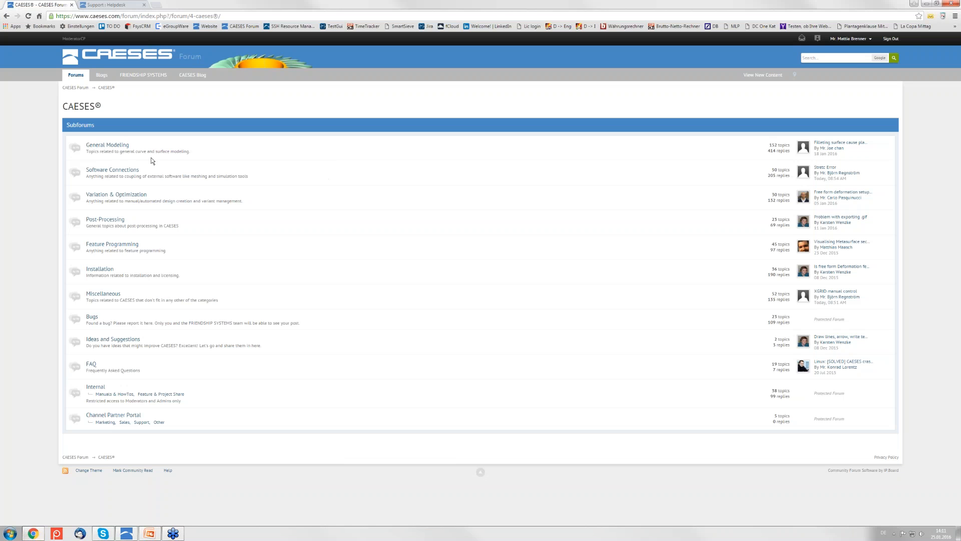
pyautogui.click(120, 6)
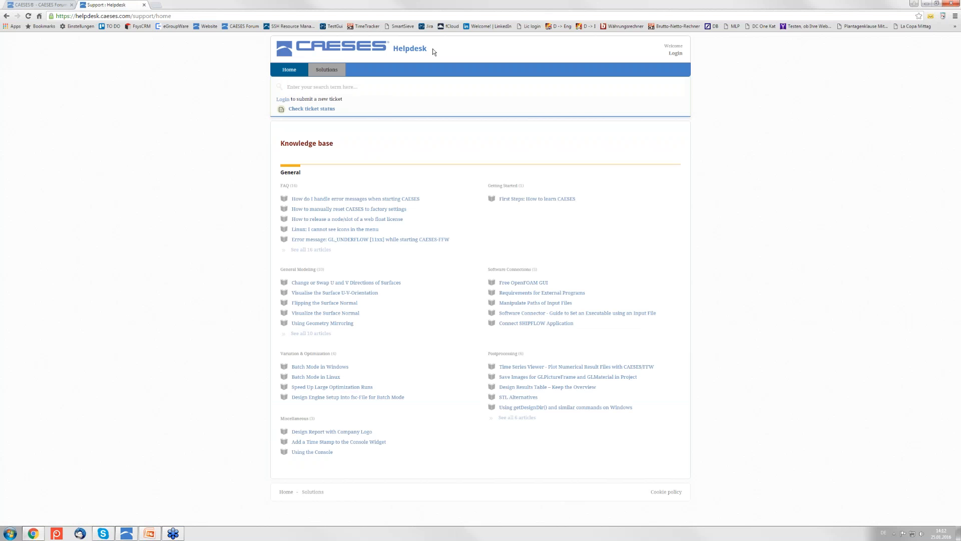
# Switch back to CAESES and create a 3D point in the baseline design.
pyautogui.click(126, 533)
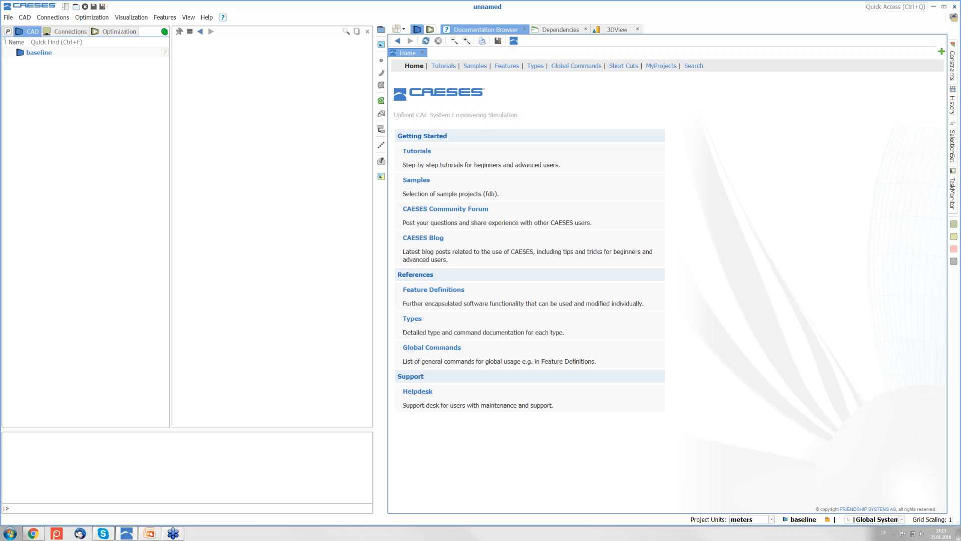
pyautogui.click(381, 60)
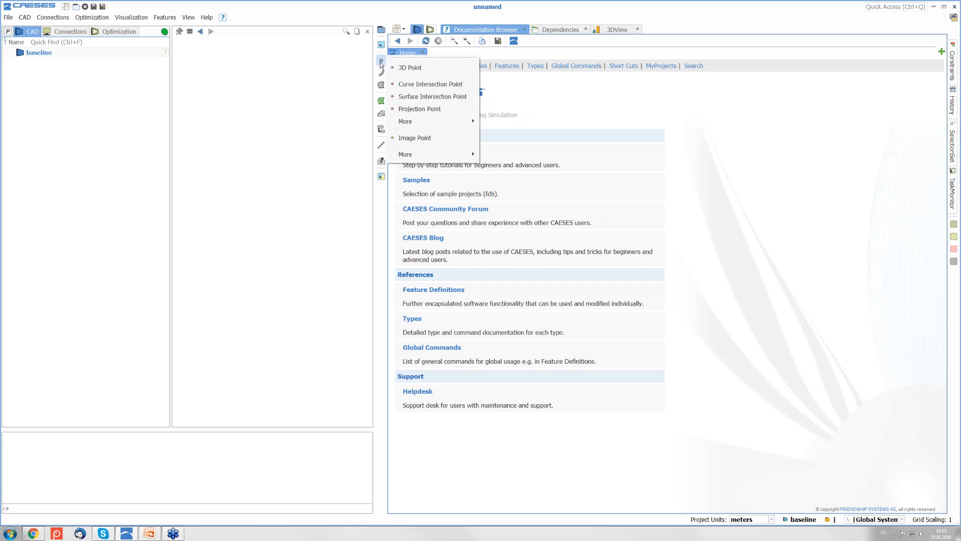
pyautogui.click(399, 68)
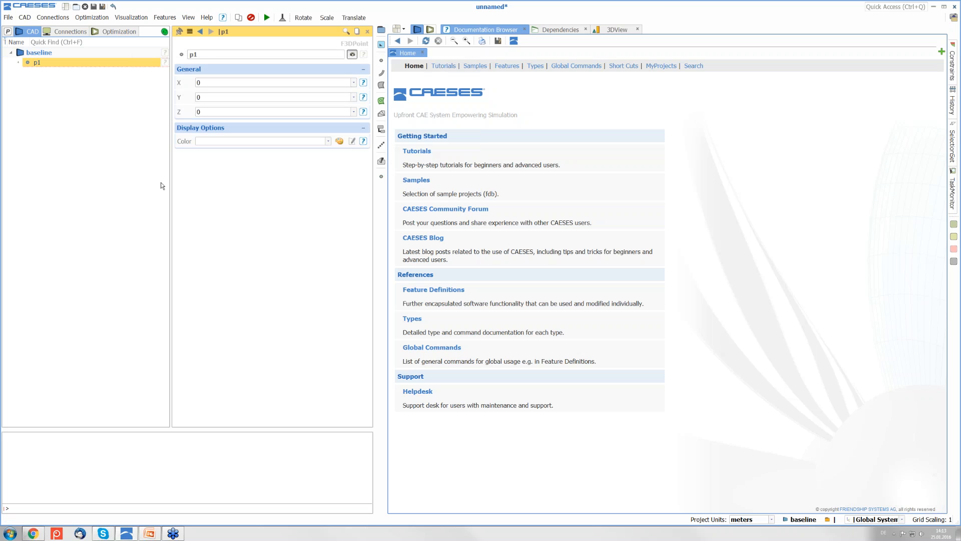
# Open the type documentation of point p1 and read through its creation commands, properties, functions and operators.
pyautogui.click(182, 55)
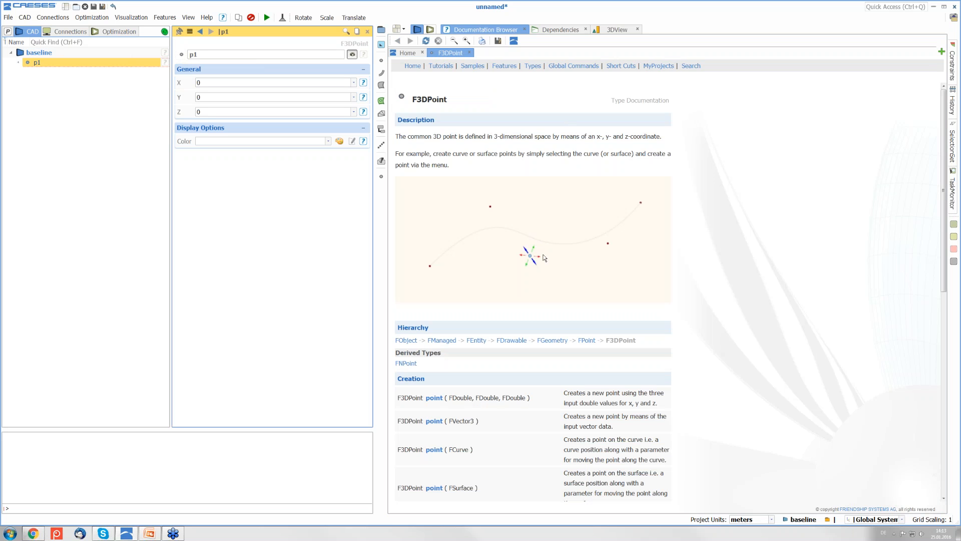
pyautogui.scroll(-1, 719, 281)
pyautogui.scroll(-4, 722, 282)
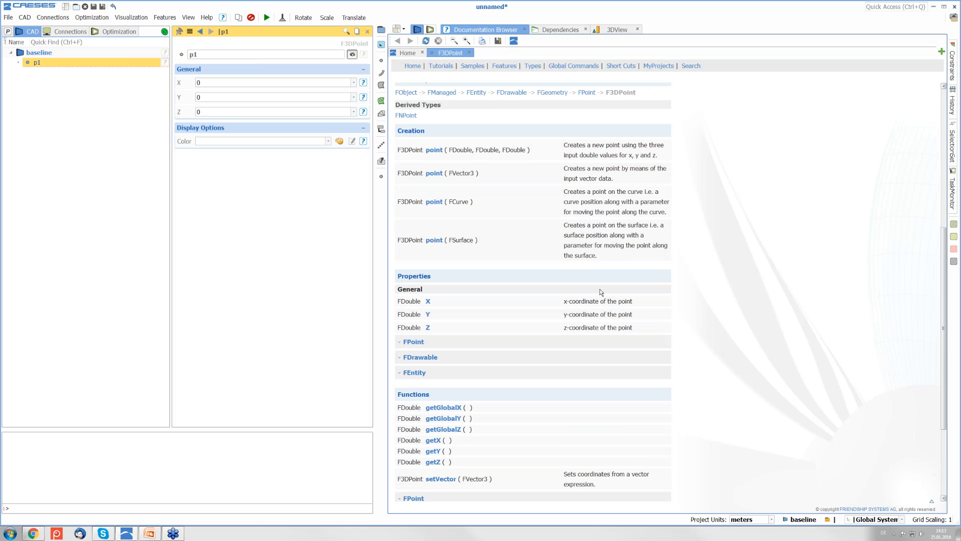
pyautogui.scroll(-3, 600, 290)
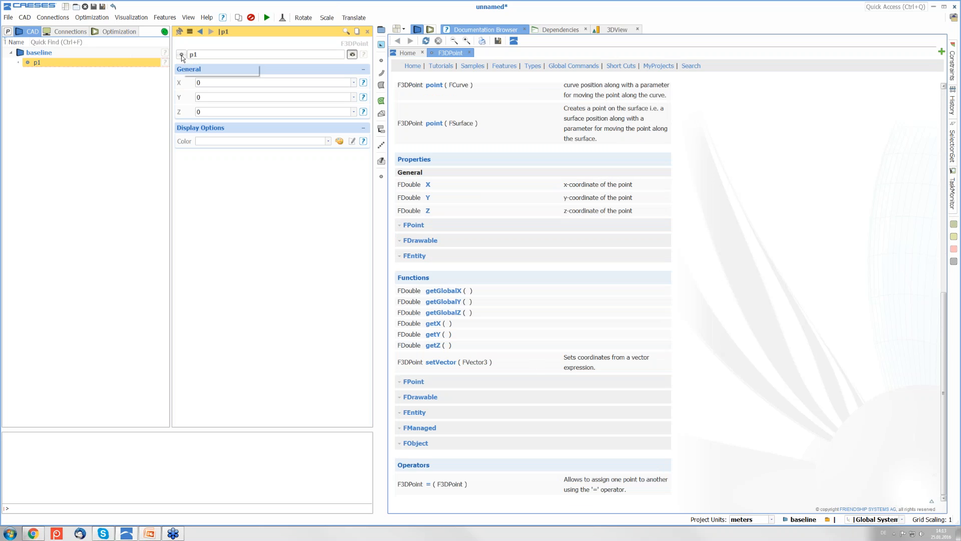
# View the documentation's Search page, then open the Types overview and look through the CAD parameter, point and curve types.
pyautogui.click(691, 66)
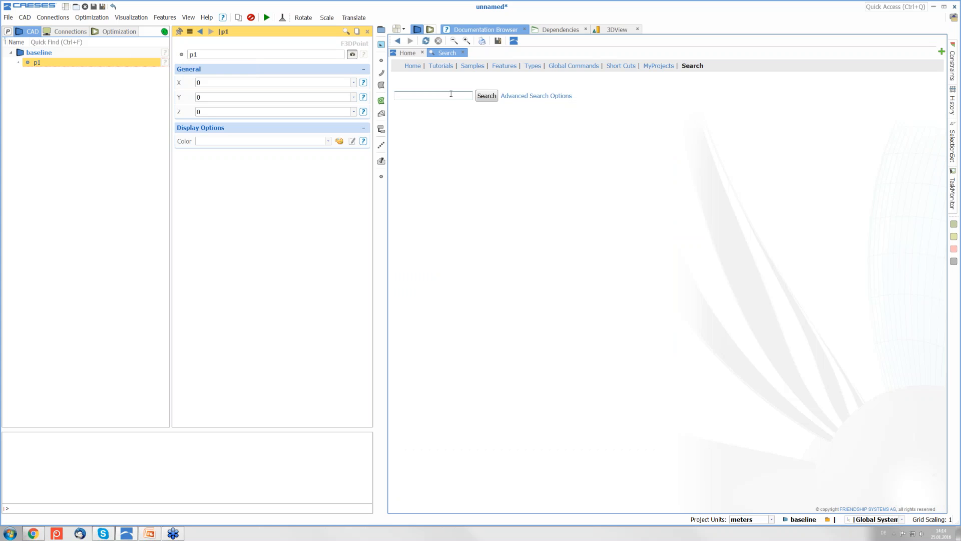
pyautogui.click(532, 65)
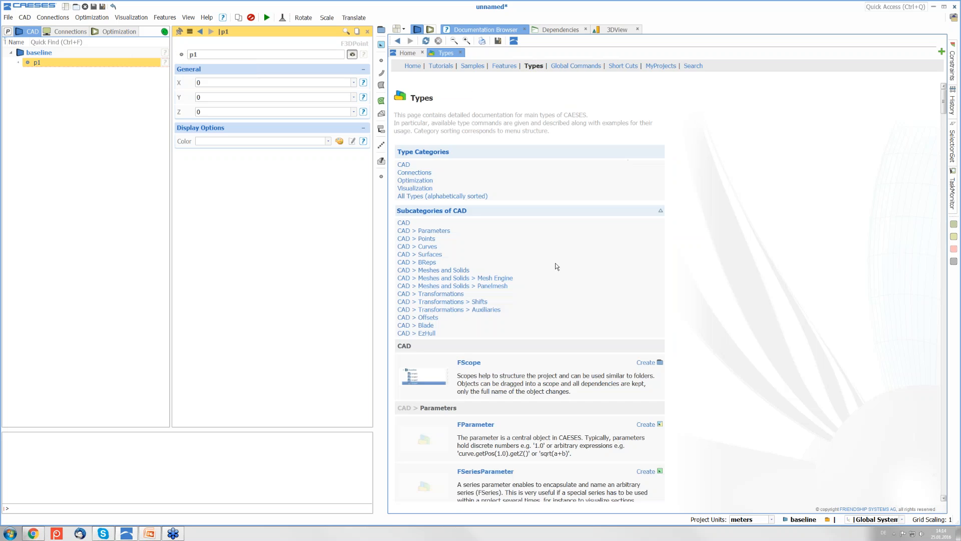
pyautogui.scroll(-20, 514, 349)
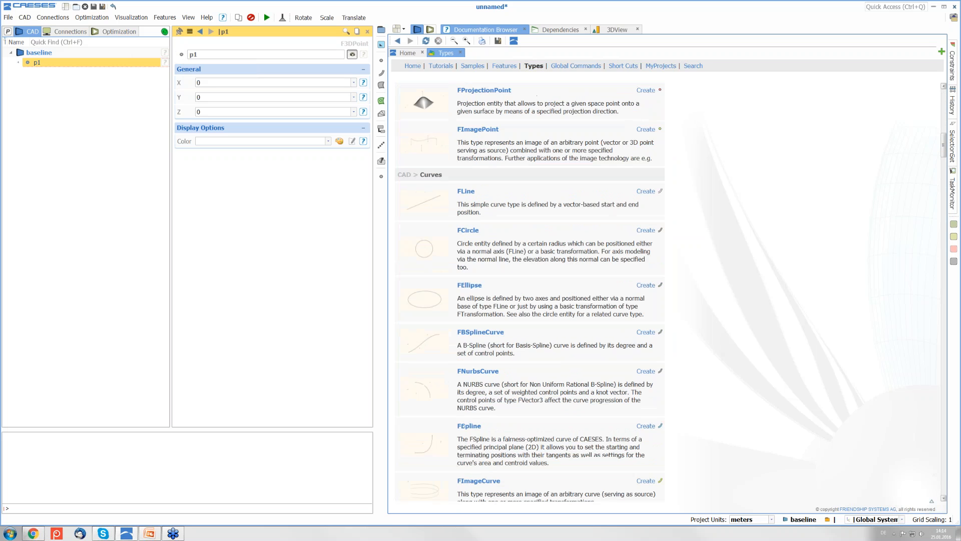
pyautogui.scroll(15, 555, 453)
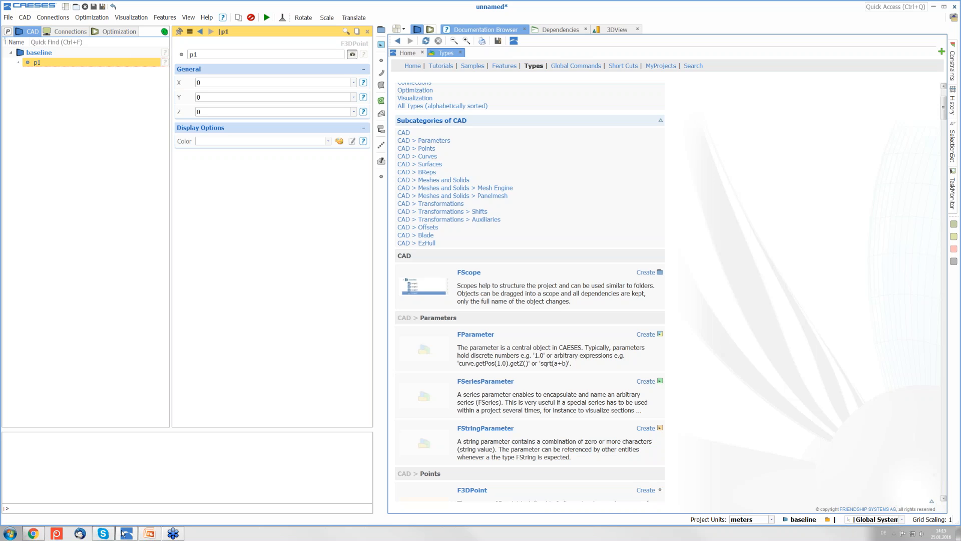
# Switch to PowerPoint and present the Live Demo slide on modelling a duct.
pyautogui.click(149, 533)
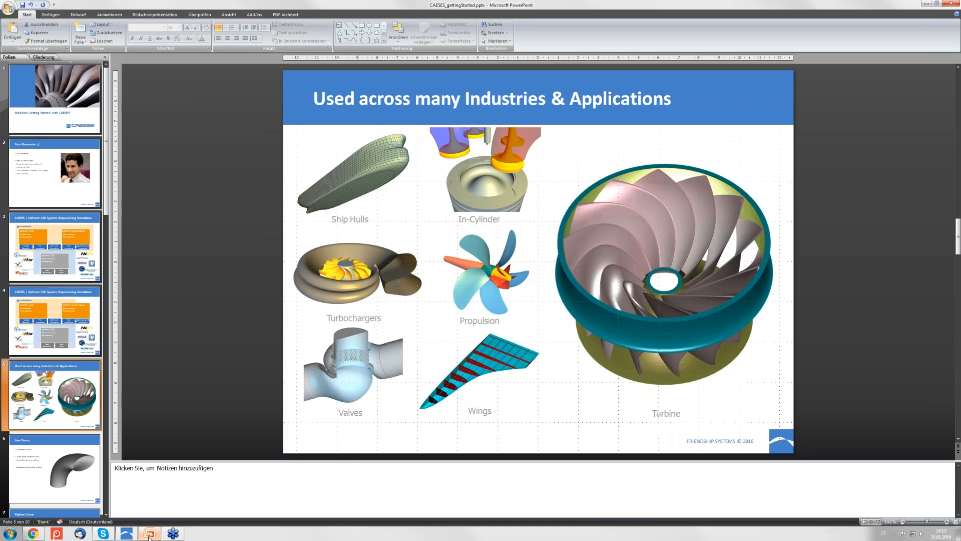
pyautogui.hotkey('shift', 'F5')
pyautogui.press('Right')
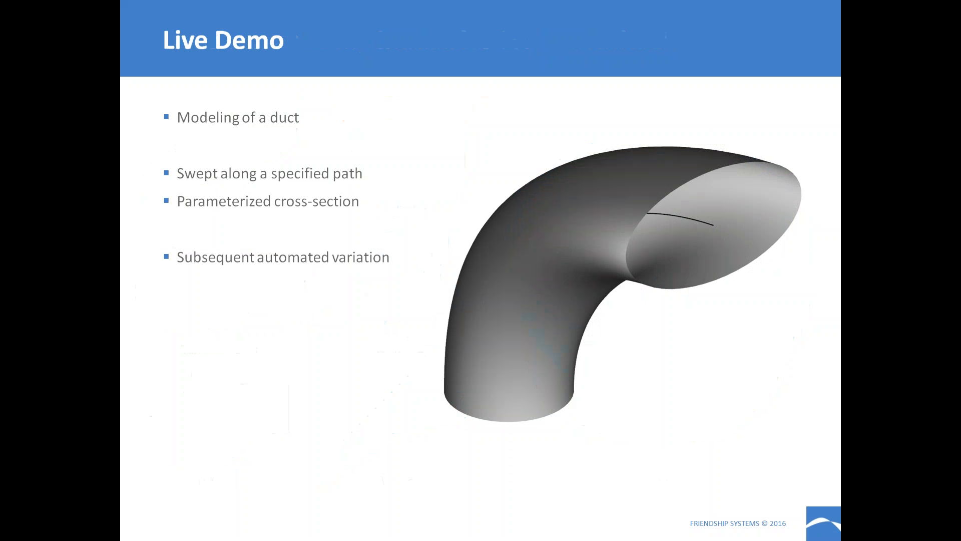
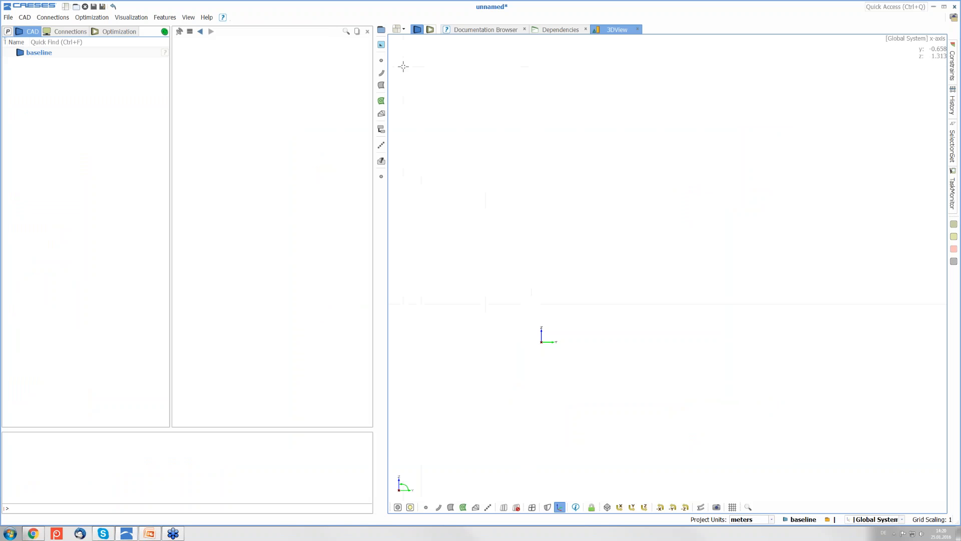
# Create an F-Spline curve in the baseline design with principal plane X - (Y,Z) and end position [0,1,1].
pyautogui.click(382, 75)
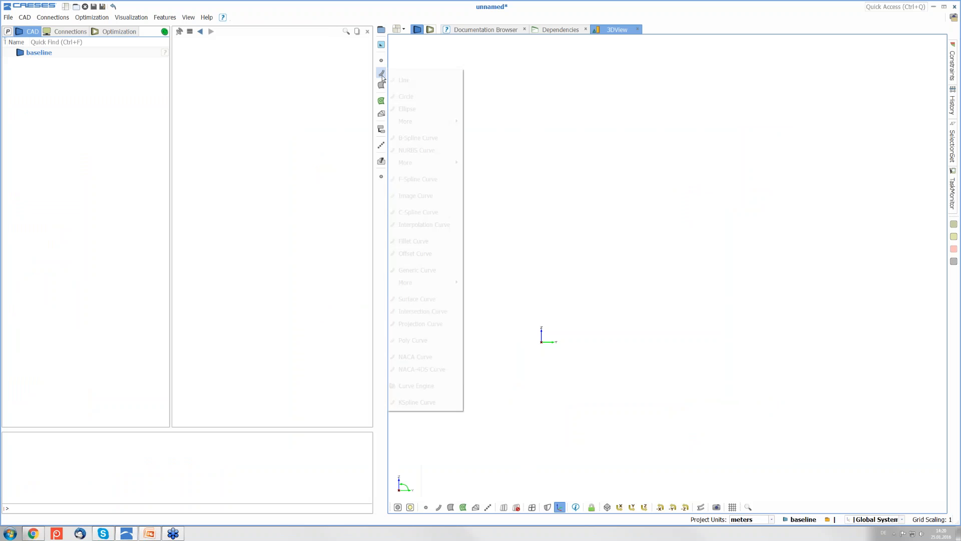
pyautogui.click(427, 181)
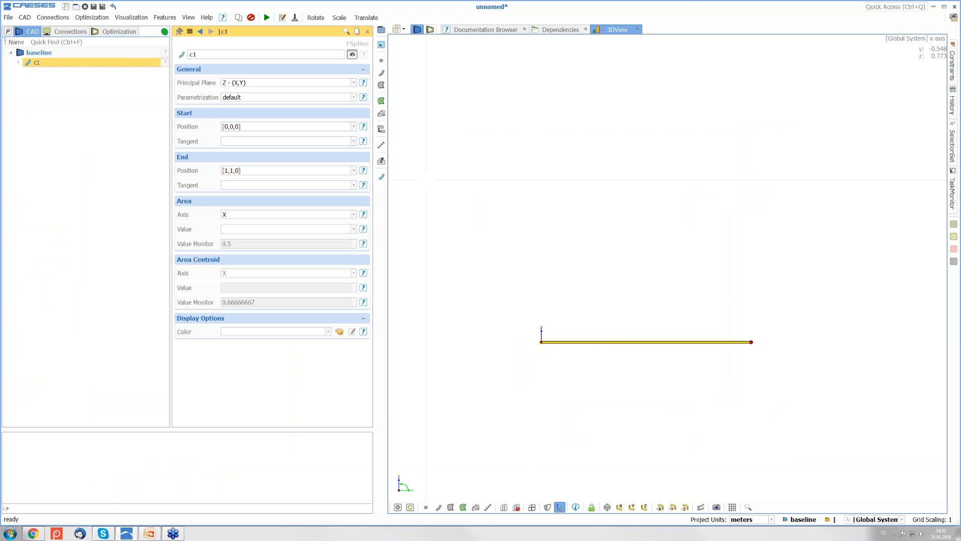
pyautogui.click(34, 62)
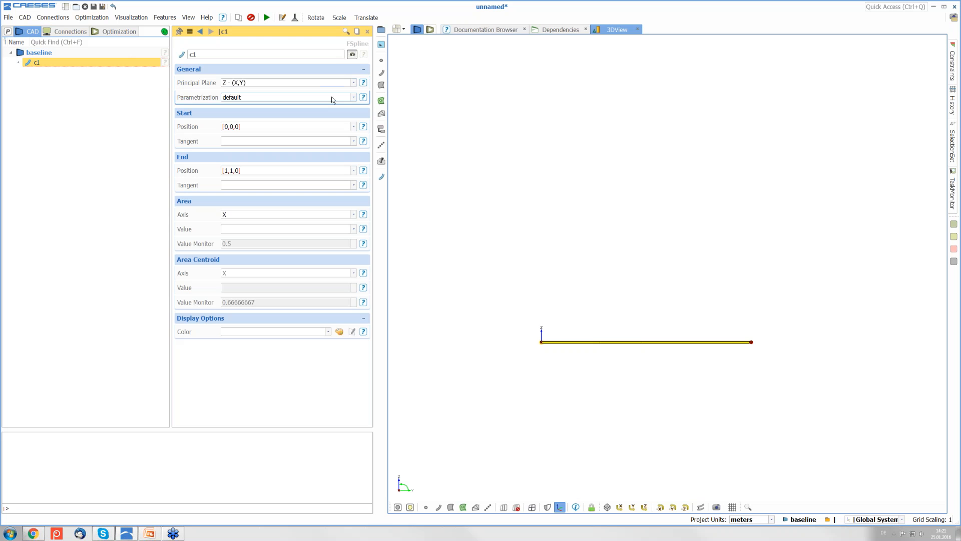
pyautogui.click(353, 83)
pyautogui.click(266, 96)
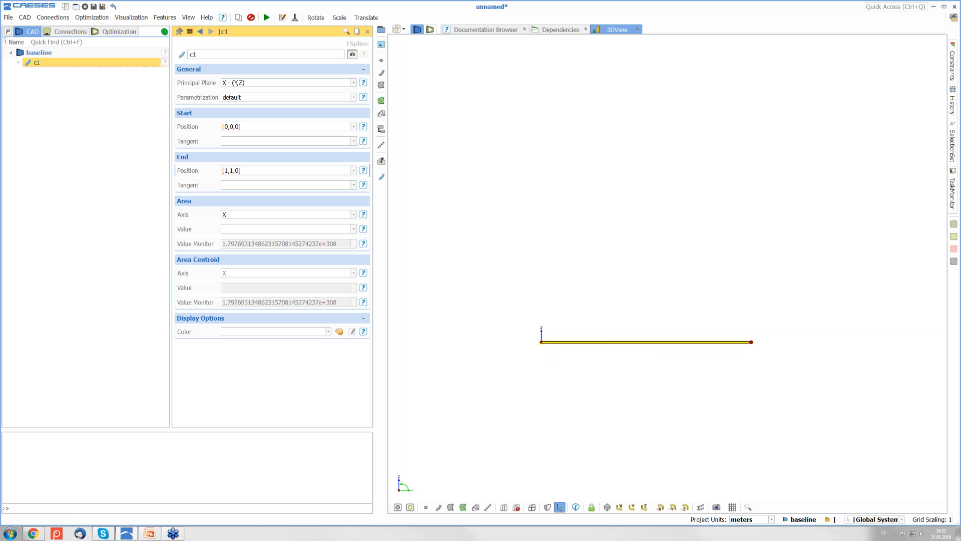
pyautogui.click(239, 171)
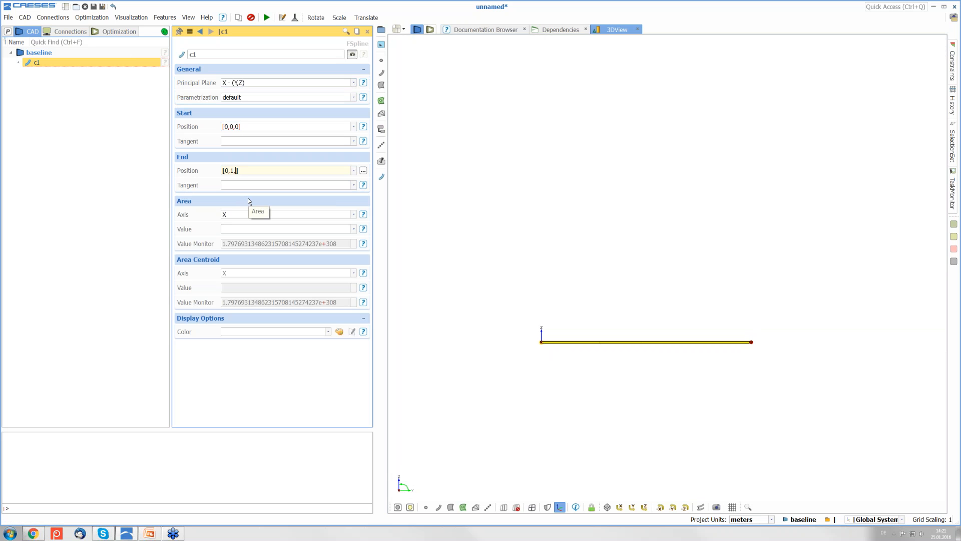
pyautogui.press('Return')
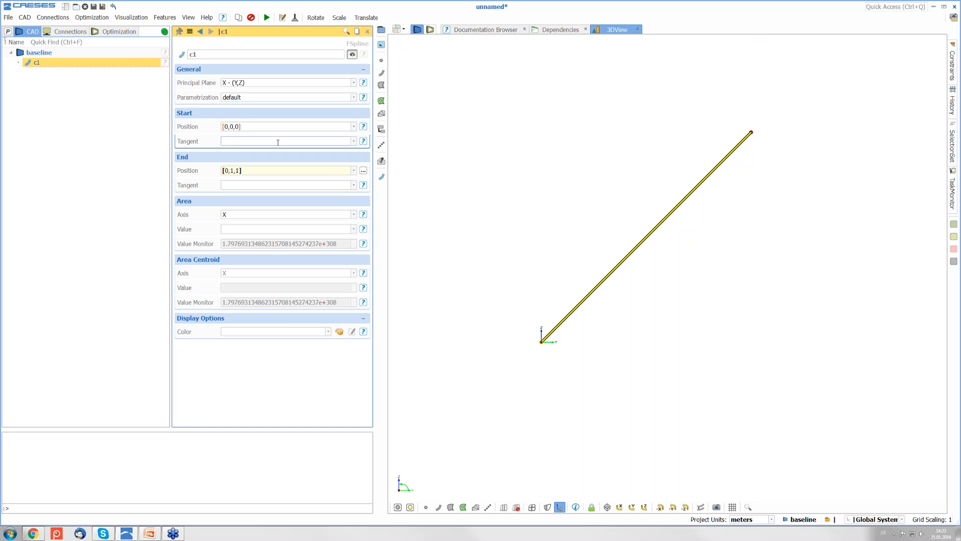
# Set the F-Spline curve's start tangent to 90 and its end tangent to 10.
pyautogui.click(239, 142)
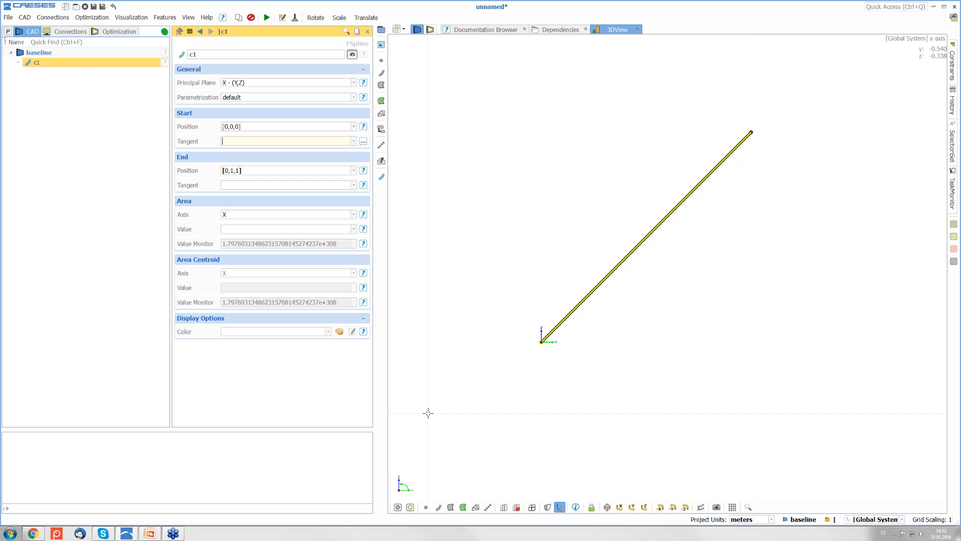
pyautogui.write('90')
pyautogui.press('Return')
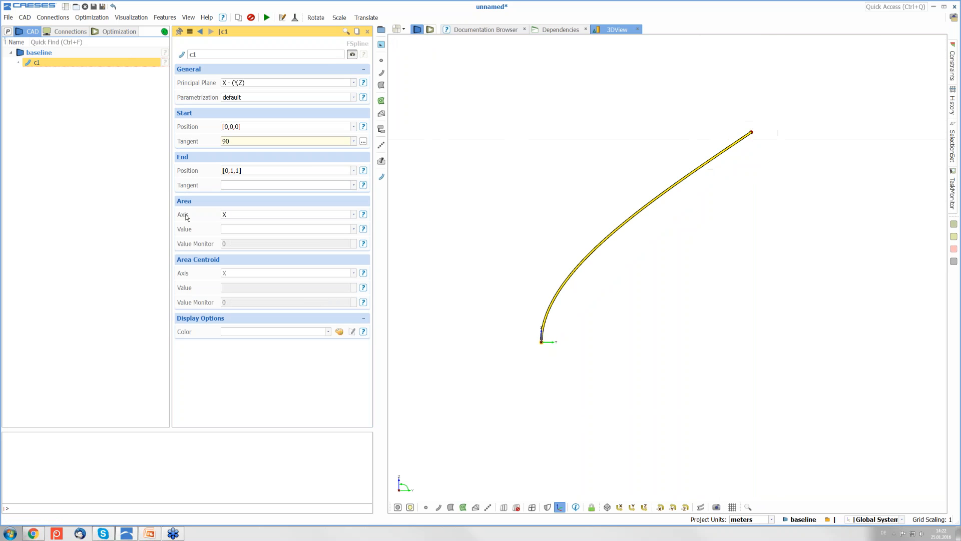
pyautogui.click(242, 185)
pyautogui.write('10')
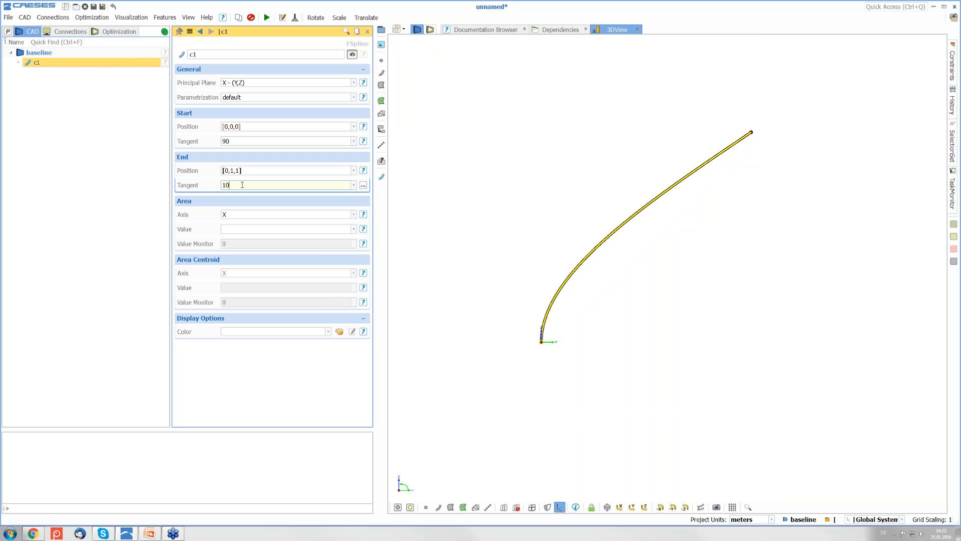
pyautogui.press('Return')
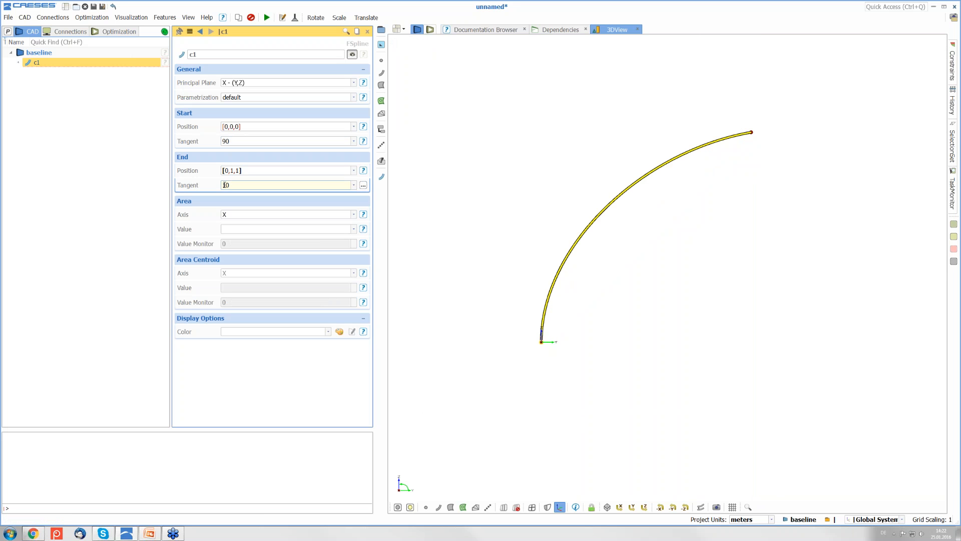
pyautogui.click(229, 142)
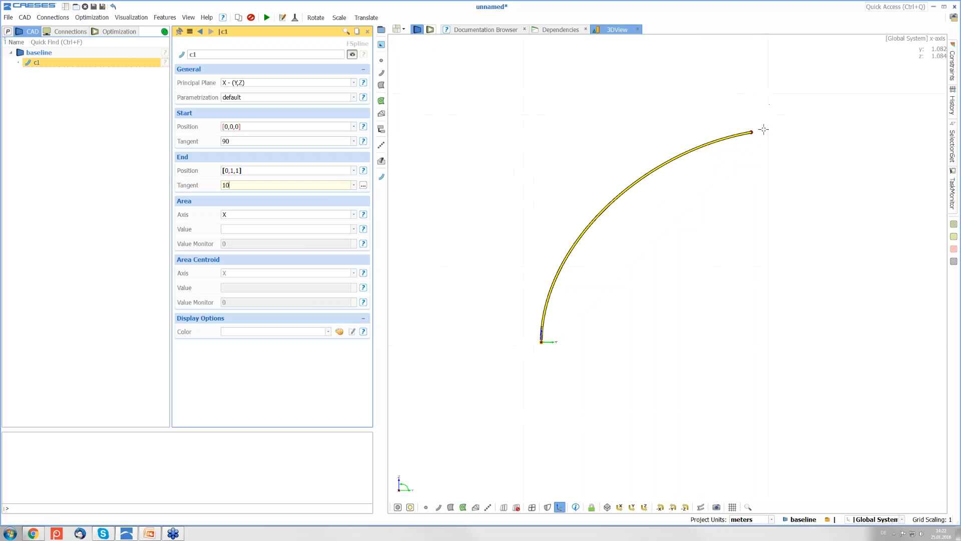
pyautogui.scroll(2, 753, 191)
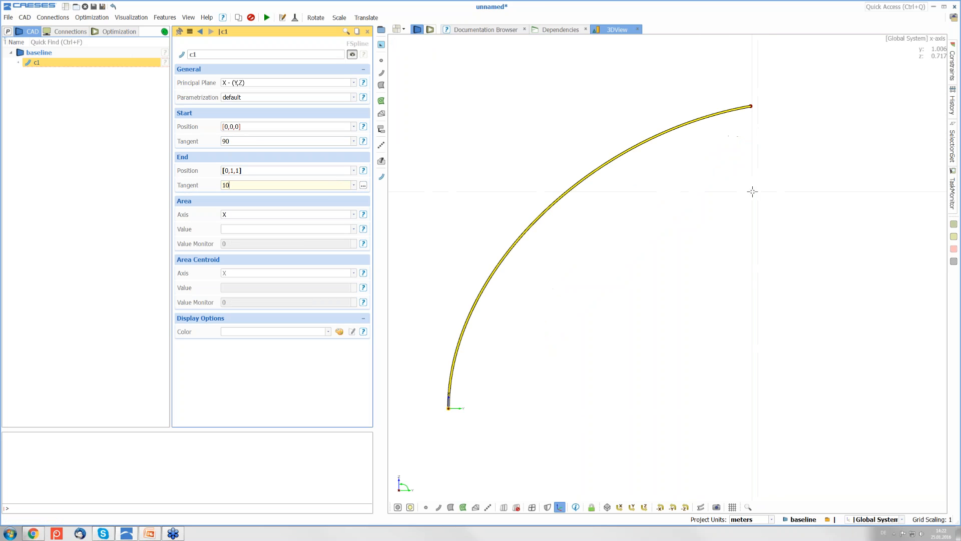
pyautogui.moveTo(756, 192); pyautogui.dragTo(807, 197, button='middle')
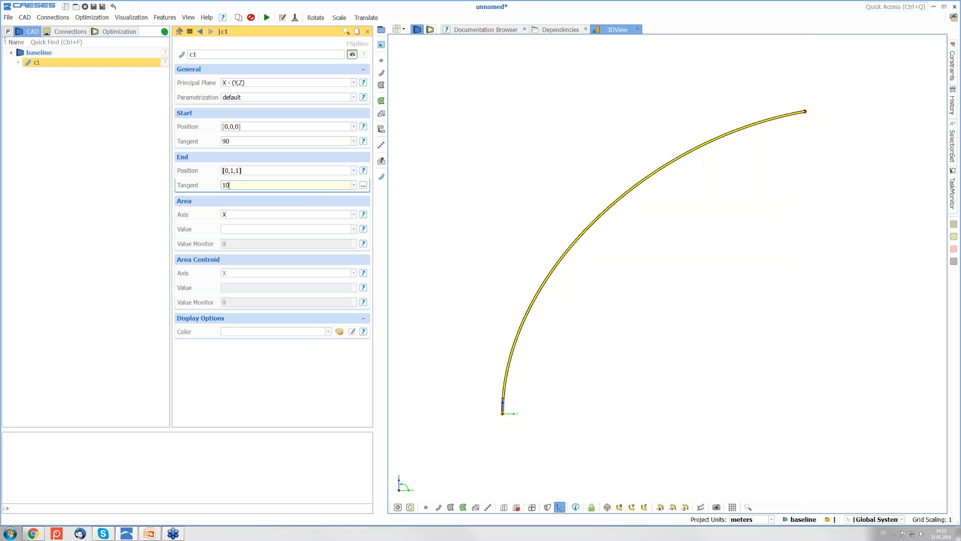
# Create a parameter from the curve's end tangent value and name it endTangent.
pyautogui.doubleClick(226, 185)
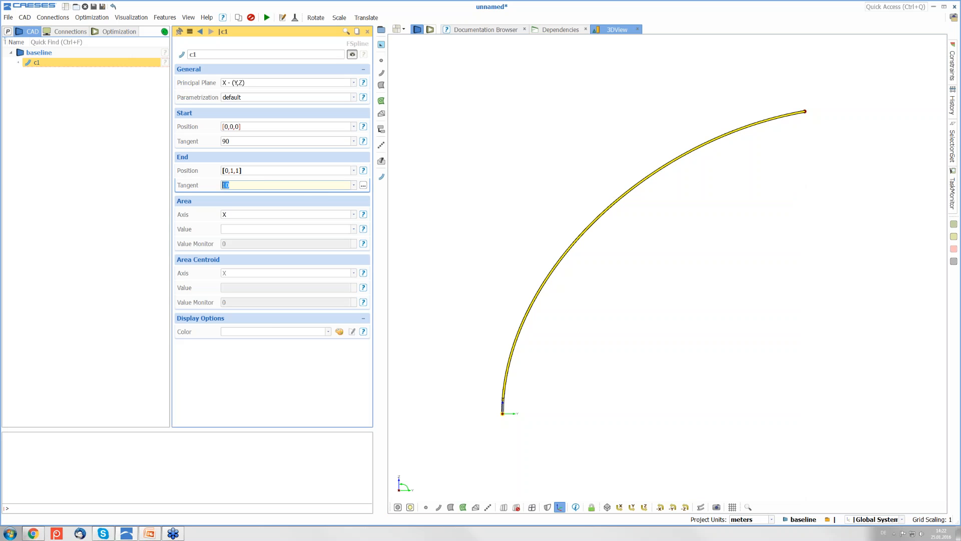
pyautogui.rightClick(225, 185)
pyautogui.click(256, 206)
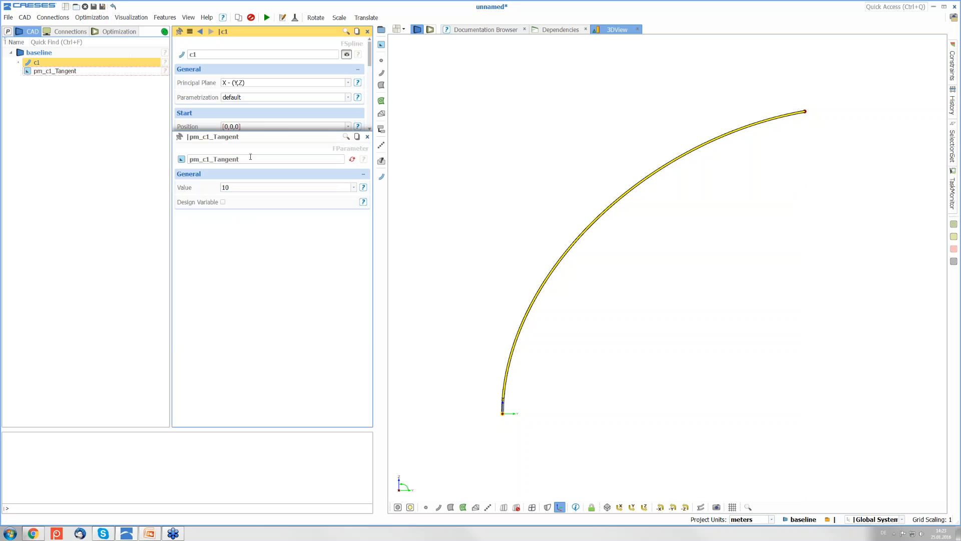
pyautogui.moveTo(250, 156); pyautogui.dragTo(120, 155)
pyautogui.write('endT')
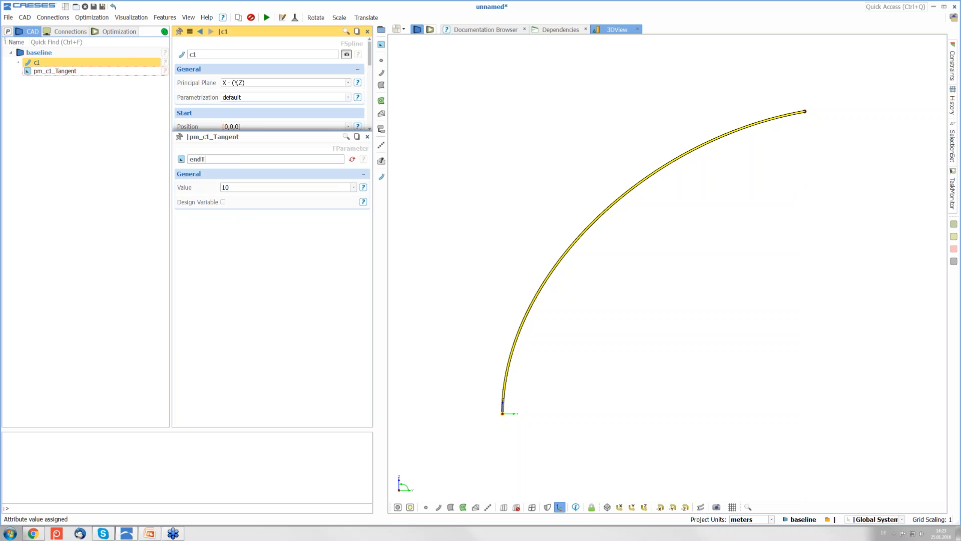
pyautogui.write('angent')
pyautogui.press('Return')
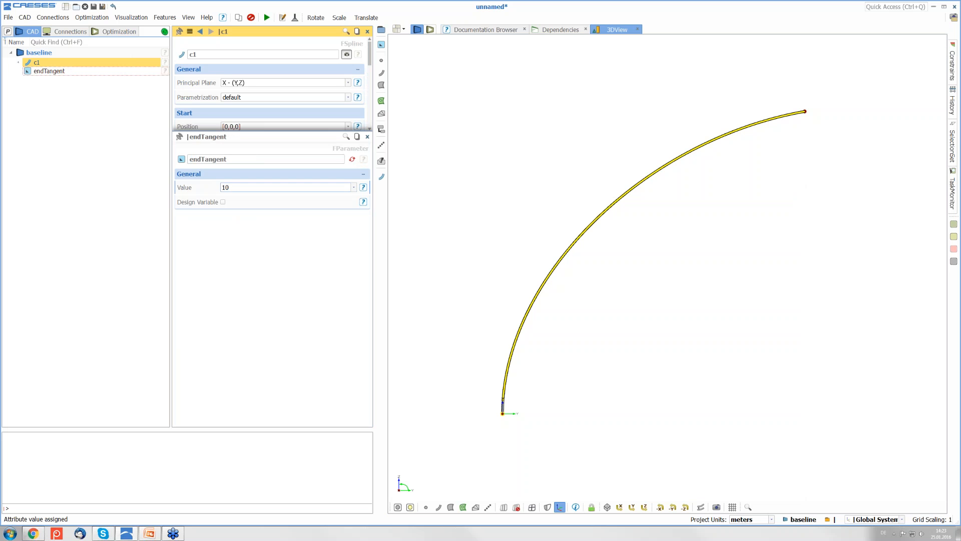
pyautogui.click(368, 137)
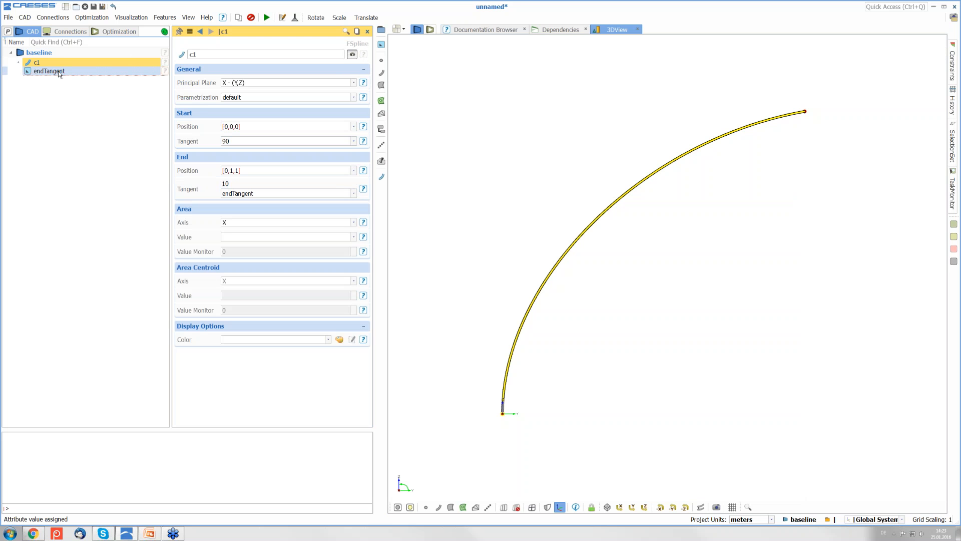
pyautogui.moveTo(59, 74)
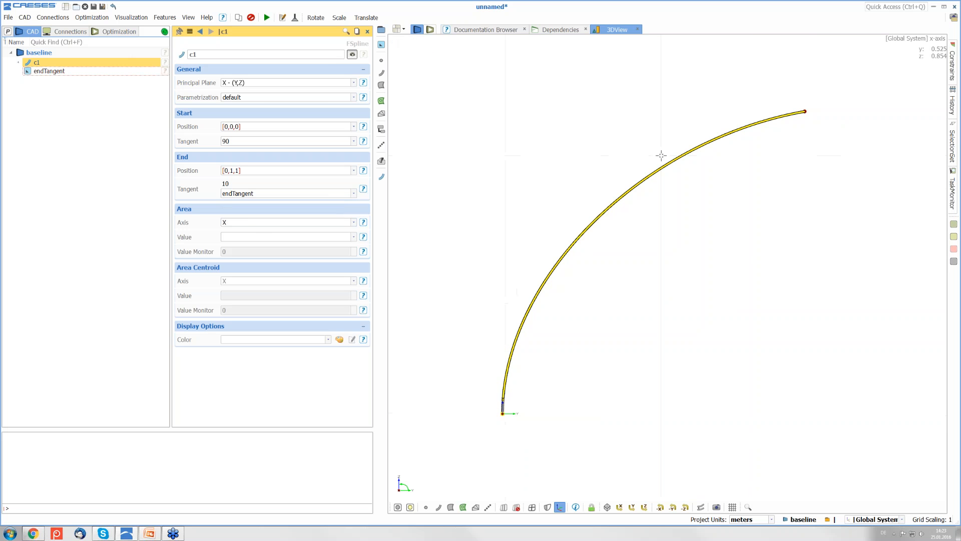
# Constrain the curve's area by setting the area axis to Y and the area value to 0.75.
pyautogui.click(243, 224)
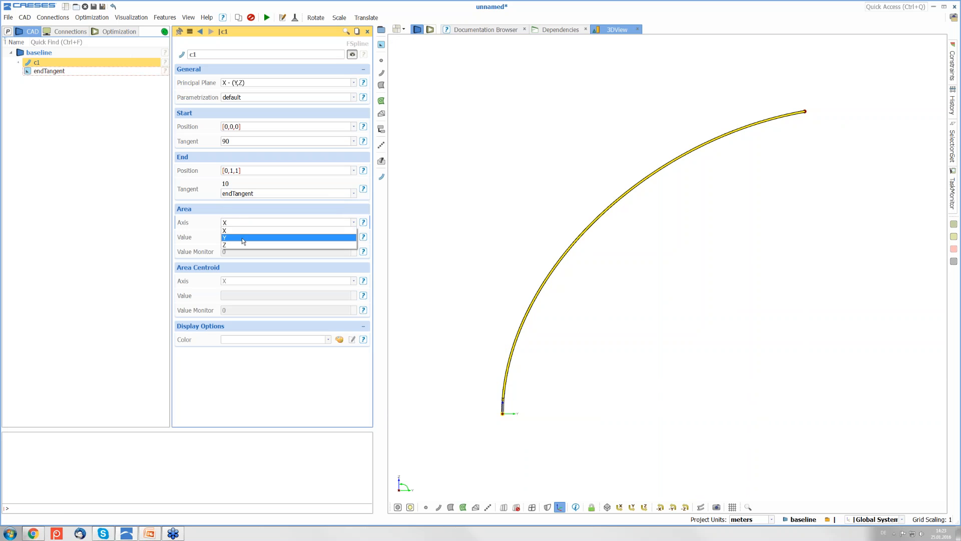
pyautogui.click(242, 238)
pyautogui.click(247, 238)
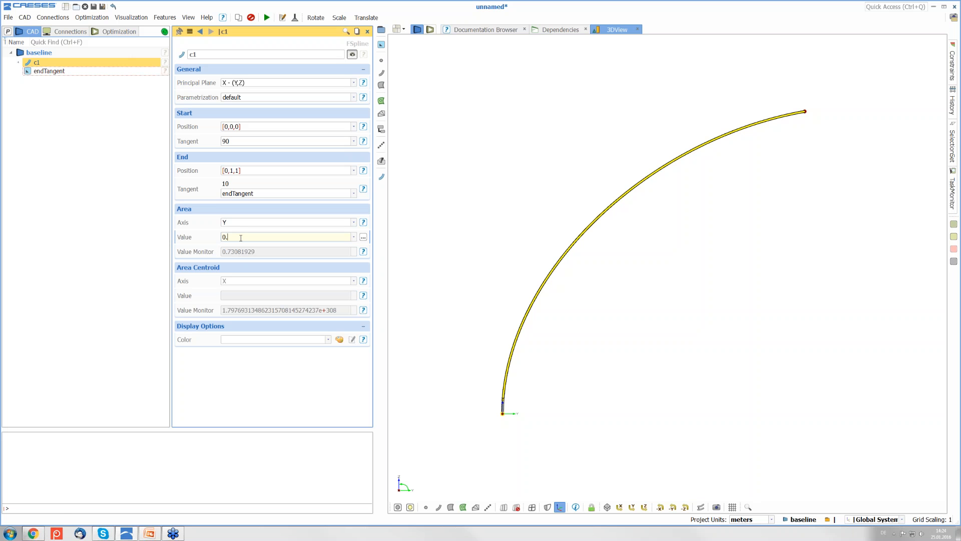
pyautogui.write('75')
pyautogui.press('Return')
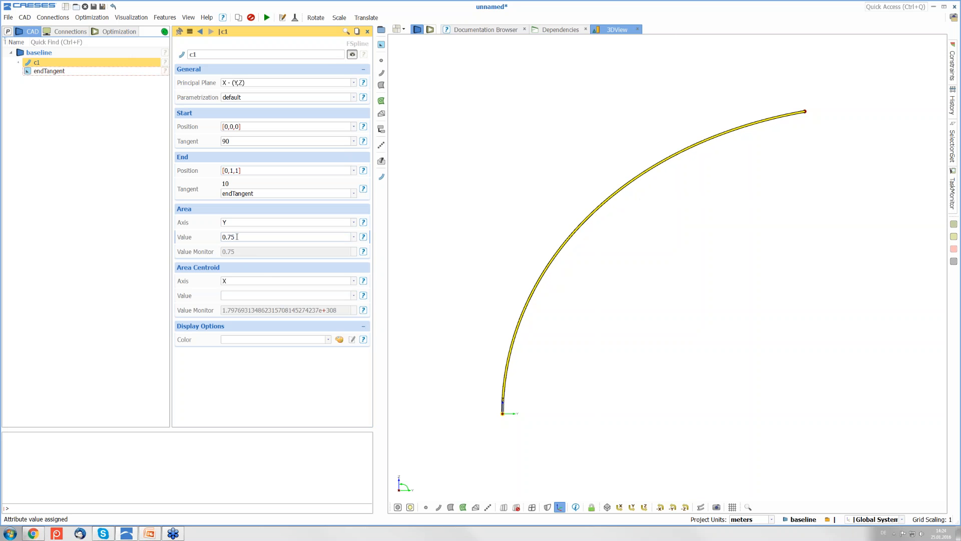
# Create a parameter from the curve's area value and name it area.
pyautogui.click(200, 236)
pyautogui.rightClick(224, 235)
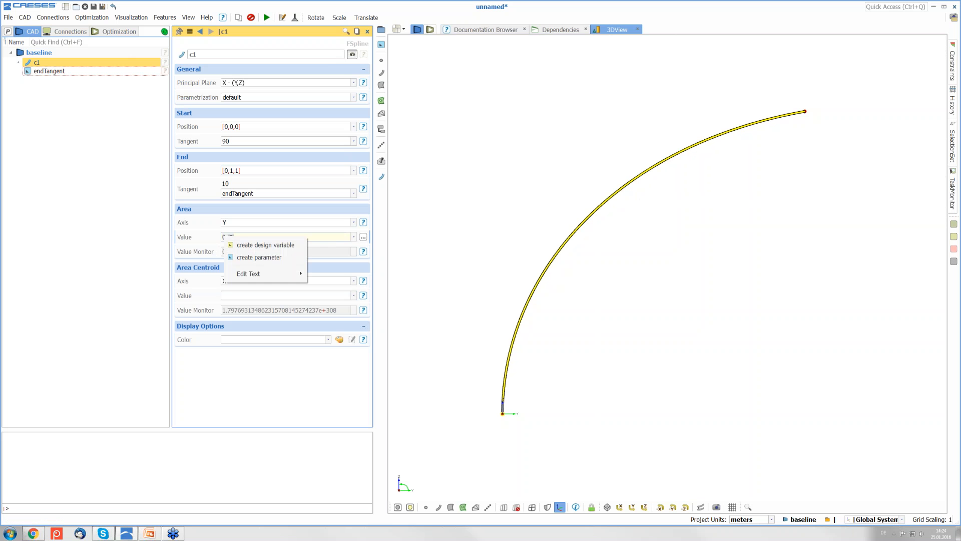
pyautogui.click(263, 256)
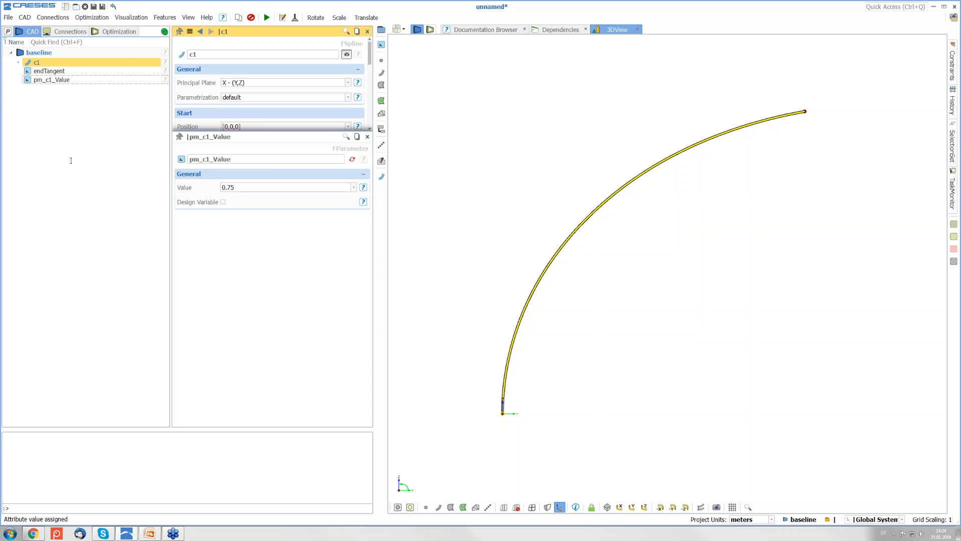
pyautogui.doubleClick(238, 160)
pyautogui.write('area')
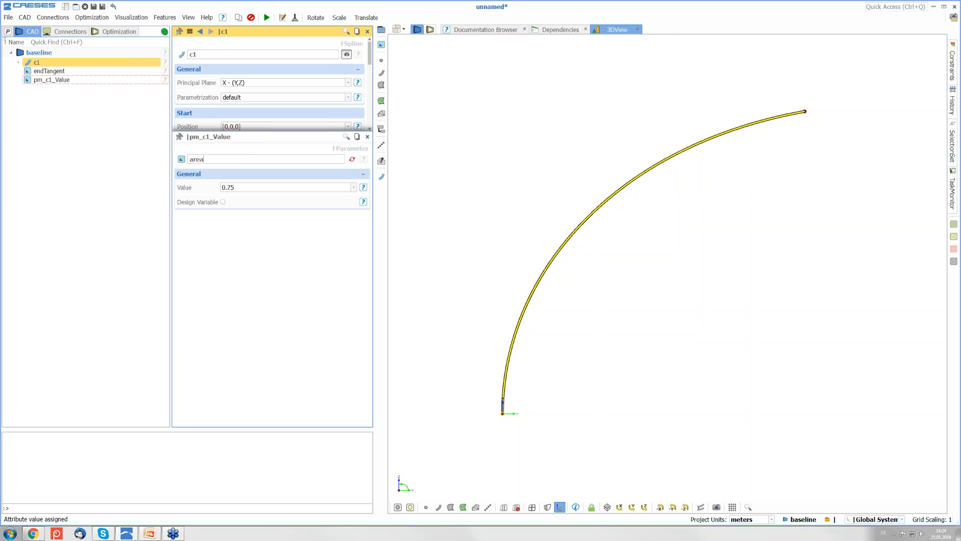
pyautogui.press('Return')
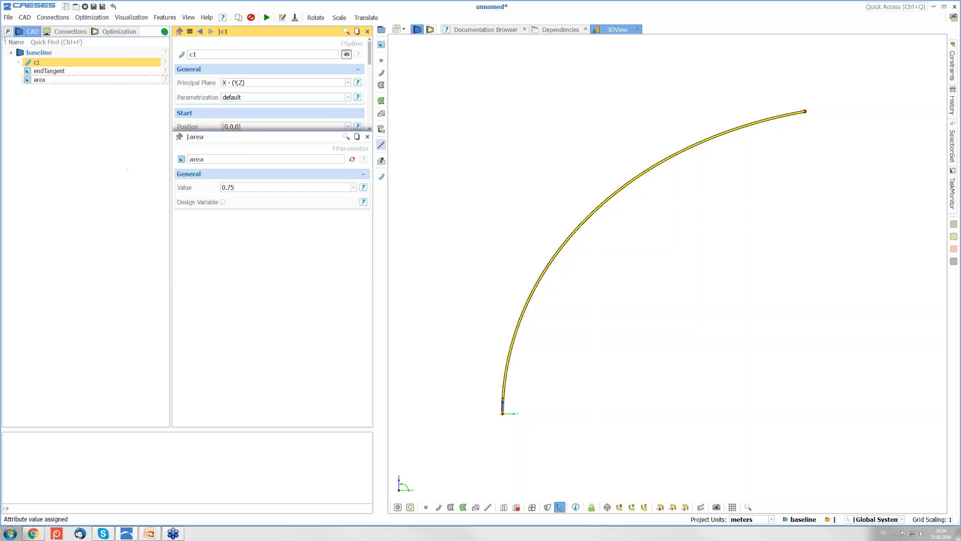
pyautogui.click(367, 136)
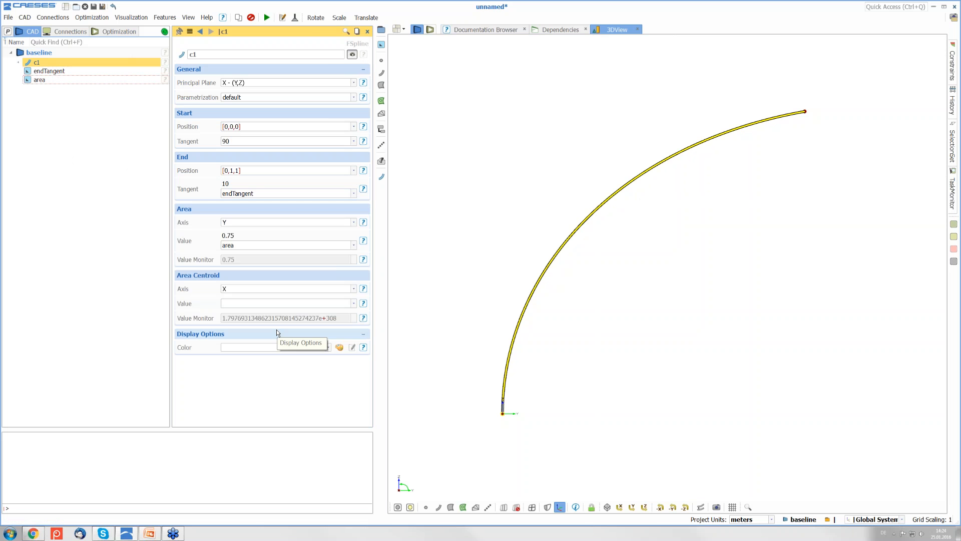
# Rename the F-Spline curve c1 as path.
pyautogui.moveTo(203, 53); pyautogui.dragTo(160, 52)
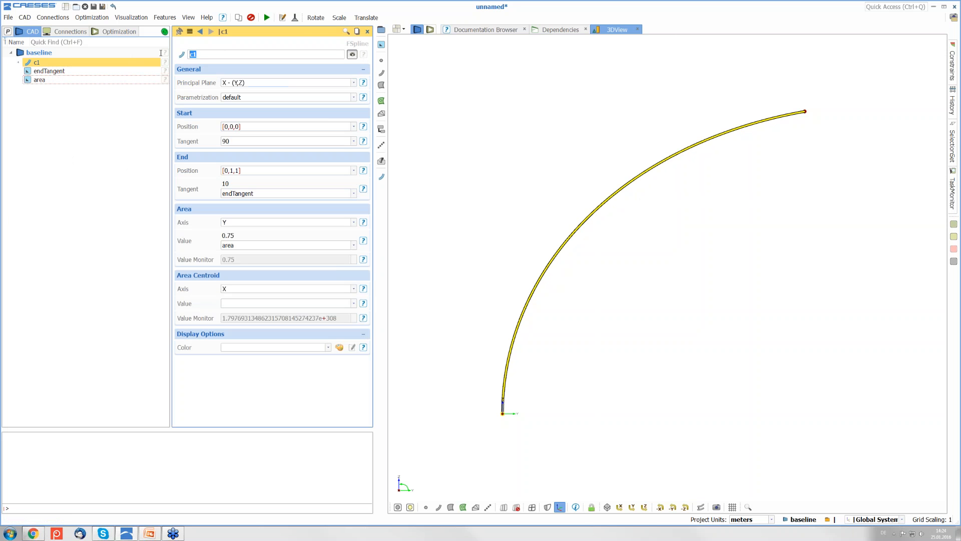
pyautogui.write('path')
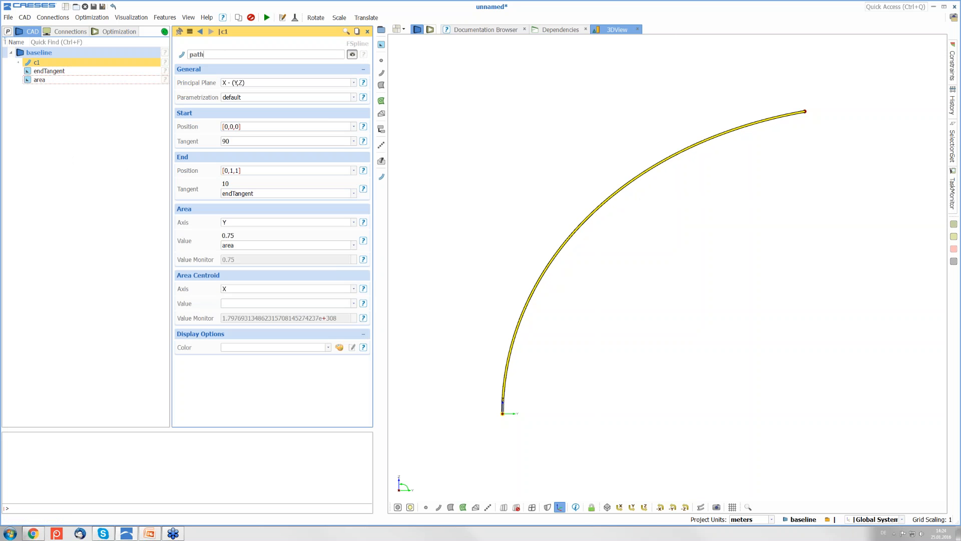
pyautogui.press('Return')
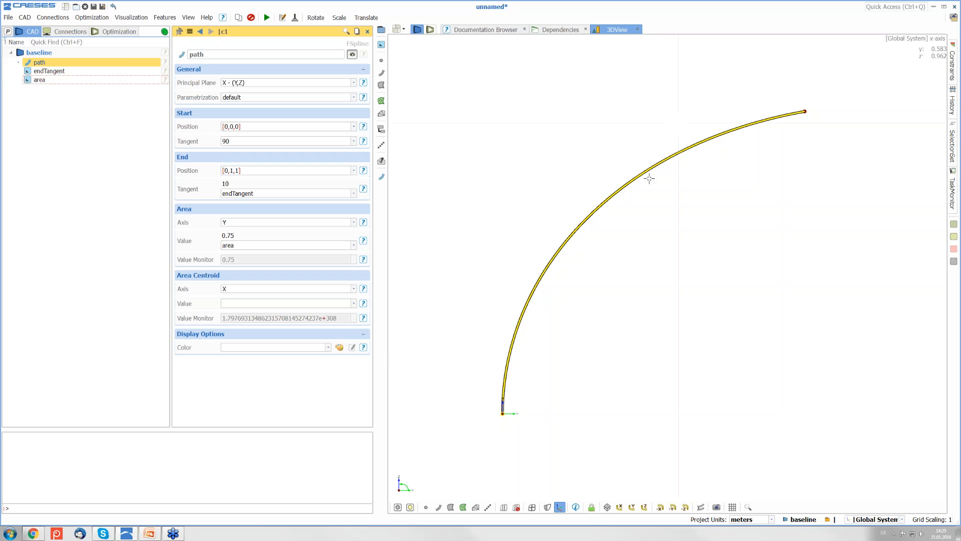
# Group the path curve and the endTangent and area parameters in a new scope named path, and collapse it.
pyautogui.click(40, 63)
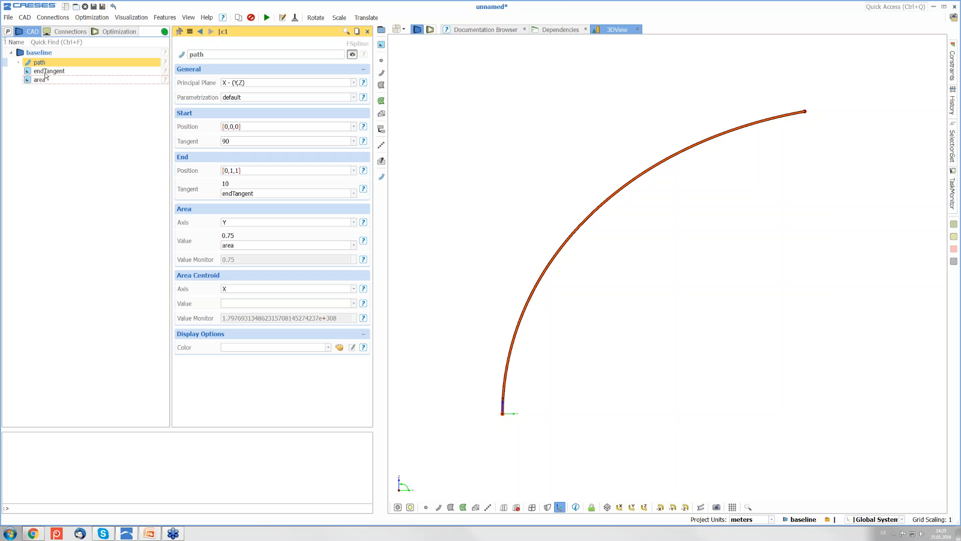
pyautogui.keyDown('shift'); pyautogui.click(40, 80); pyautogui.keyUp('shift')
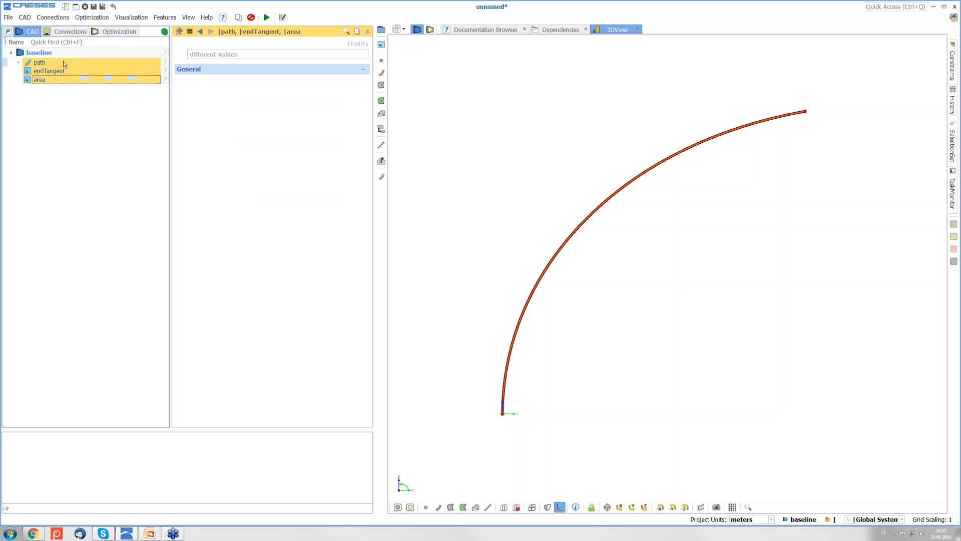
pyautogui.click(381, 31)
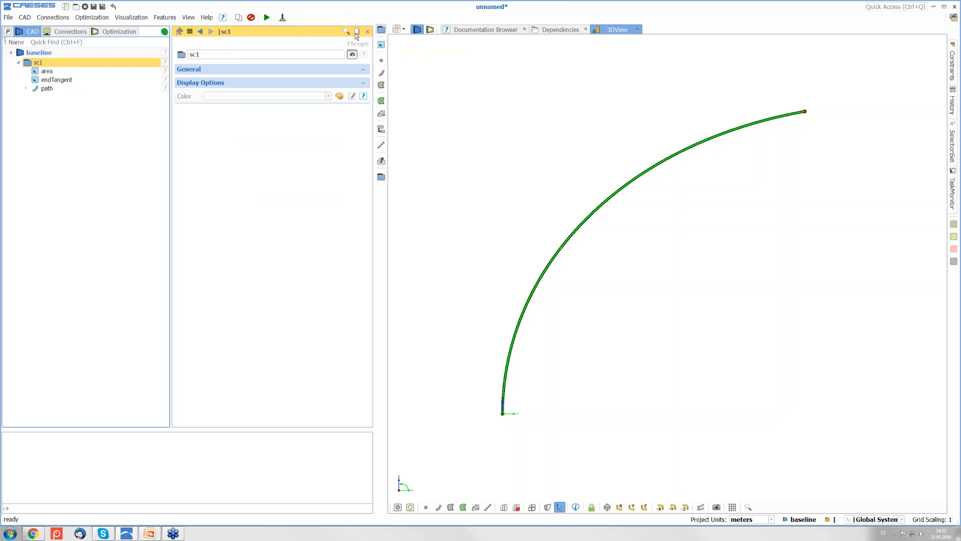
pyautogui.doubleClick(207, 53)
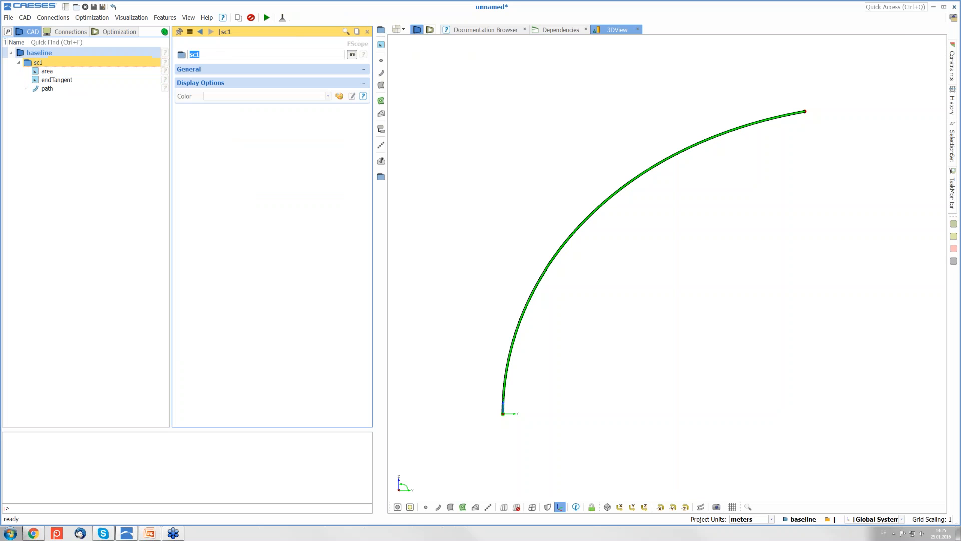
pyautogui.write('path')
pyautogui.press('Return')
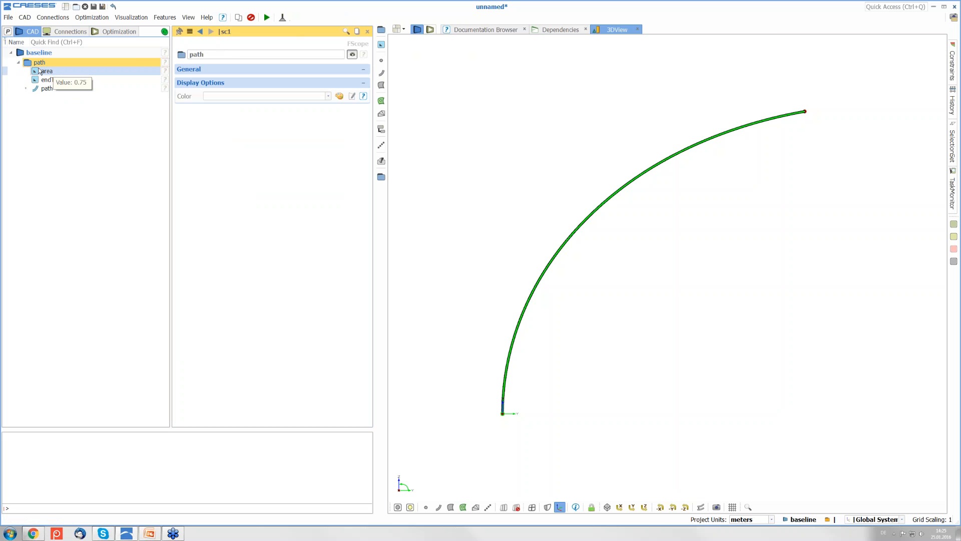
pyautogui.click(18, 62)
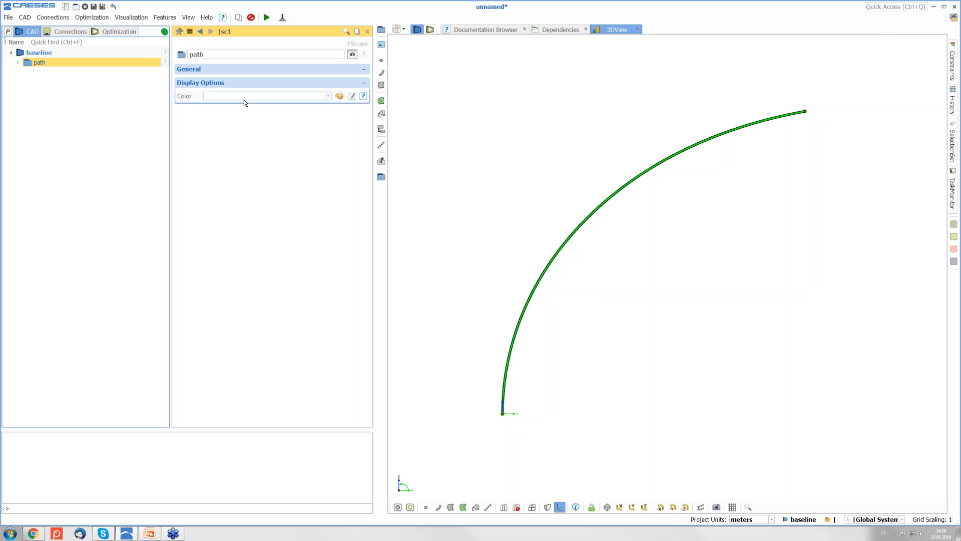
# Create an ellipse curve outside the path scope as the duct's cross-section.
pyautogui.click(610, 262)
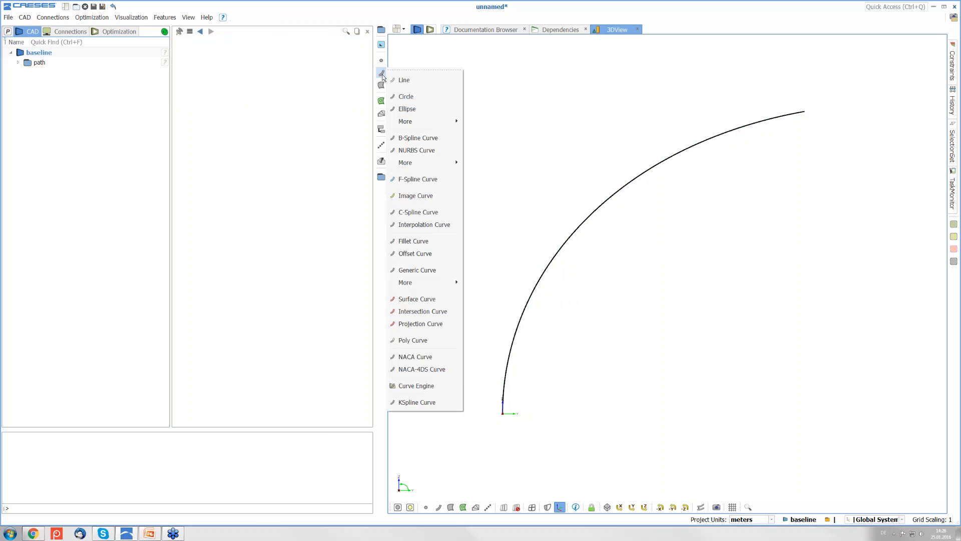
pyautogui.click(423, 109)
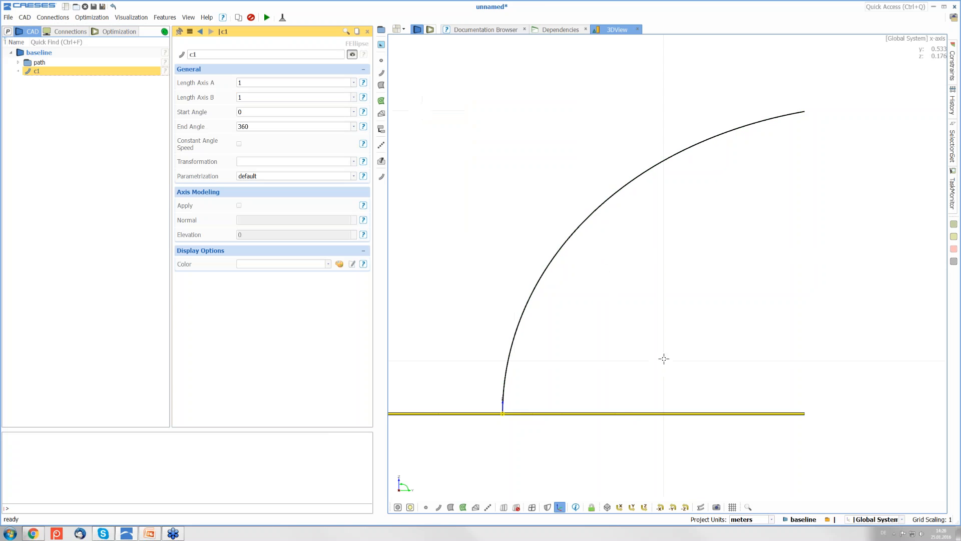
pyautogui.scroll(-5, 602, 313)
pyautogui.moveTo(670, 297); pyautogui.dragTo(655, 347)
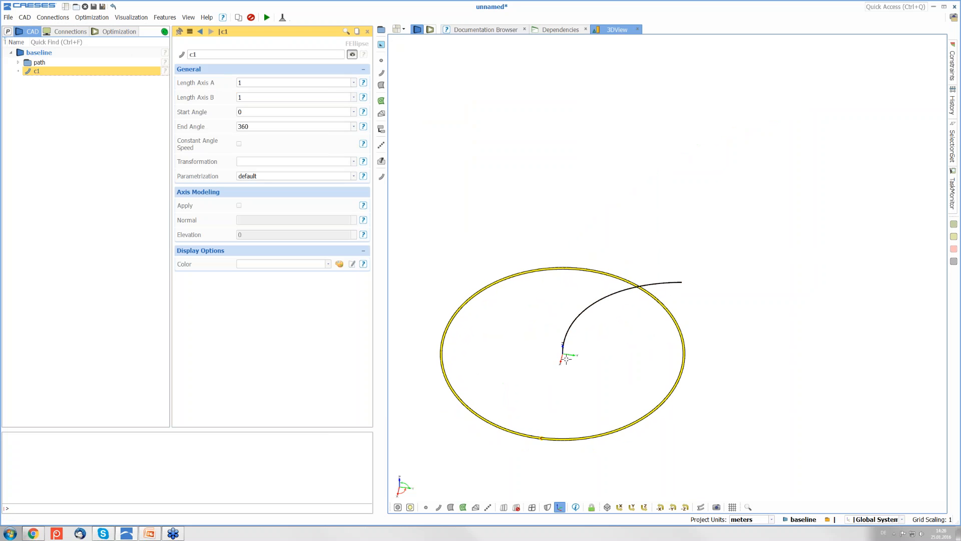
pyautogui.moveTo(632, 389); pyautogui.dragTo(636, 408)
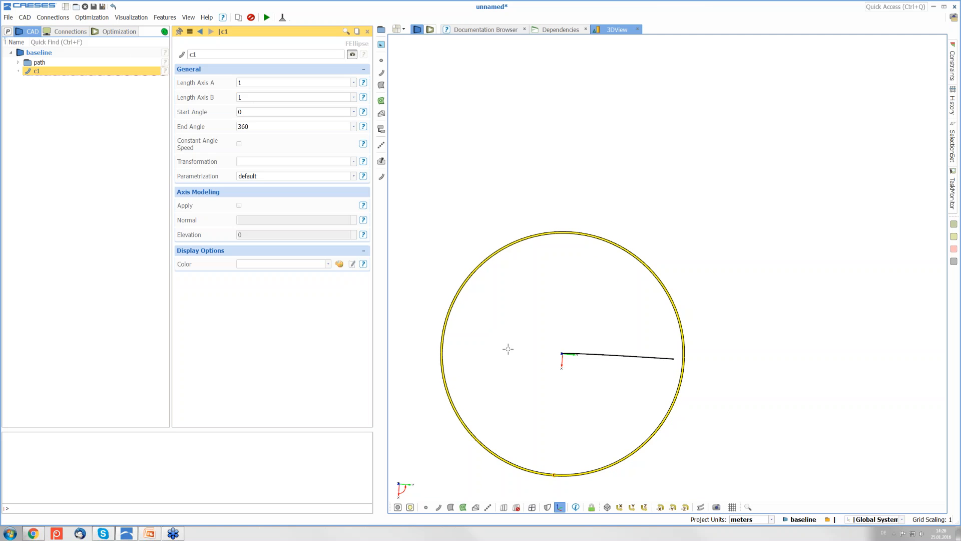
pyautogui.moveTo(508, 347)
pyautogui.mouseDown()
pyautogui.moveTo(509, 331)
pyautogui.moveTo(696, 392)
pyautogui.moveTo(698, 365)
pyautogui.moveTo(520, 314)
pyautogui.moveTo(507, 321)
pyautogui.moveTo(518, 344)
pyautogui.mouseUp()
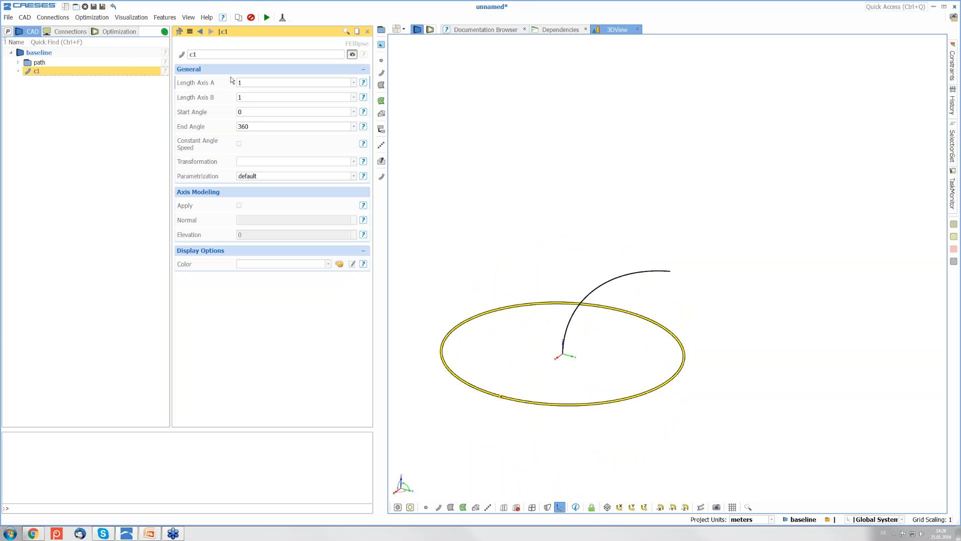
# Set the ellipse's Length Axis A to 0.2.
pyautogui.click(246, 82)
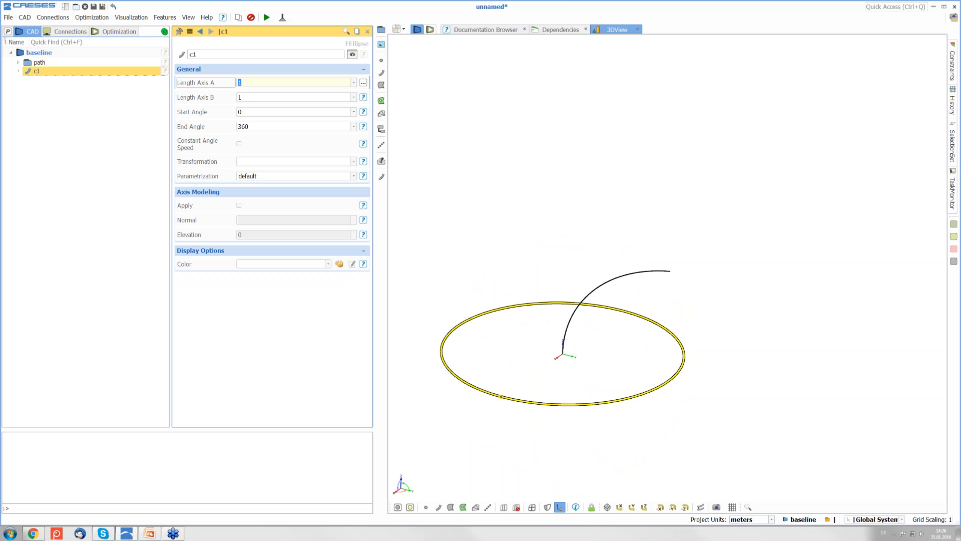
pyautogui.write('.2')
pyautogui.press('Return')
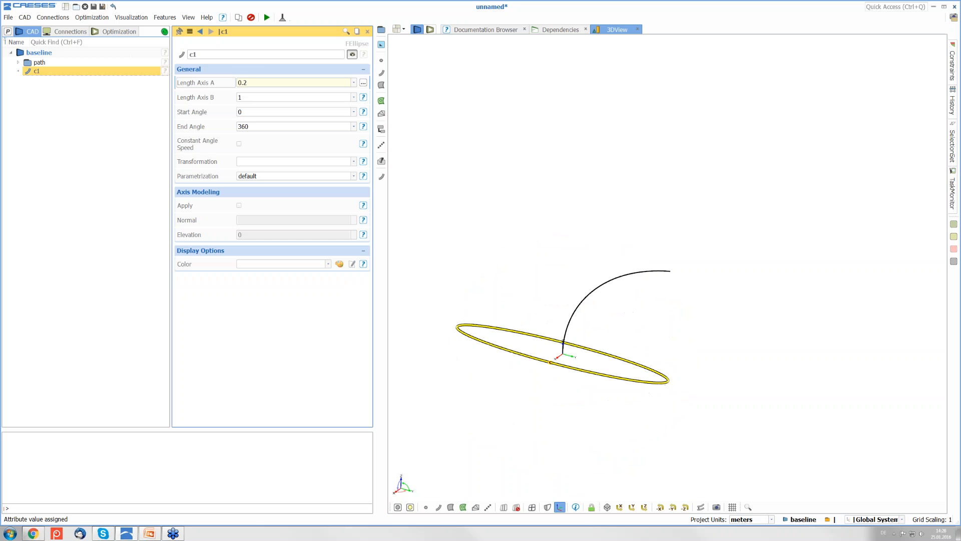
pyautogui.moveTo(560, 330); pyautogui.dragTo(560, 350)
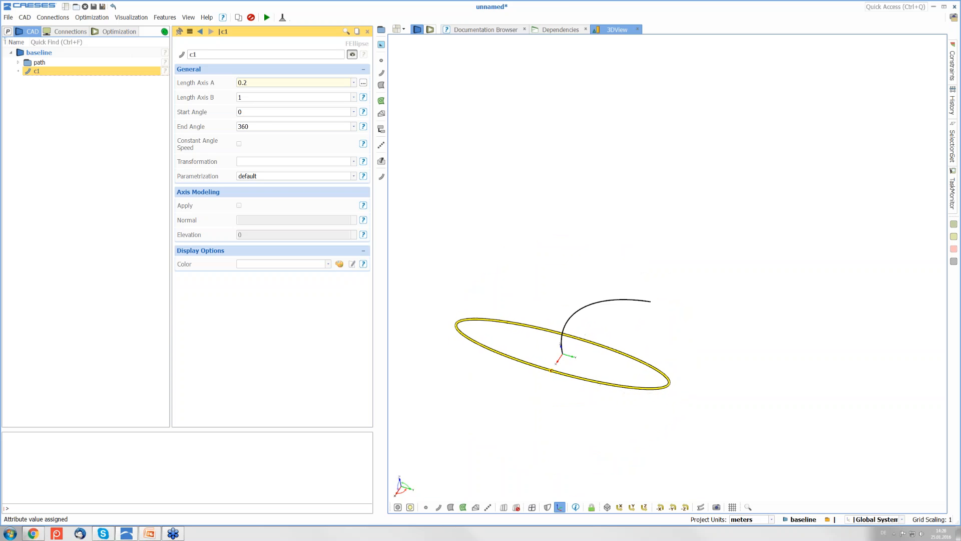
# Create a parameter from the ellipse's Length Axis A value and name it radius.
pyautogui.doubleClick(252, 83)
pyautogui.rightClick(252, 83)
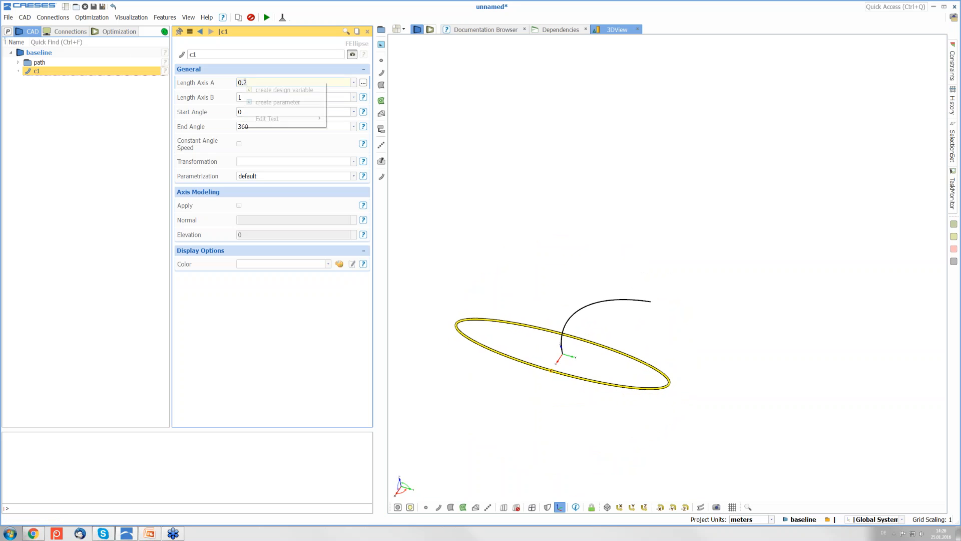
pyautogui.click(283, 102)
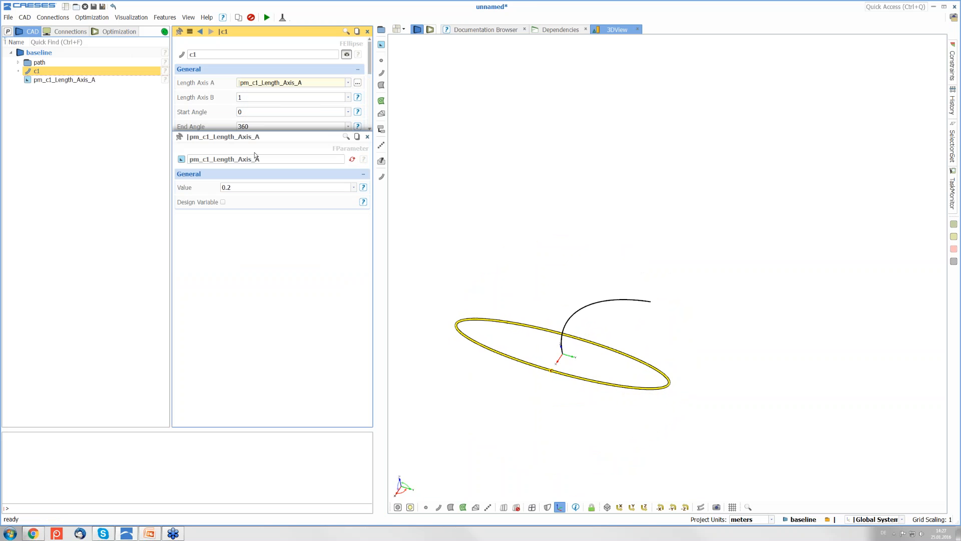
pyautogui.doubleClick(262, 159)
pyautogui.write('a')
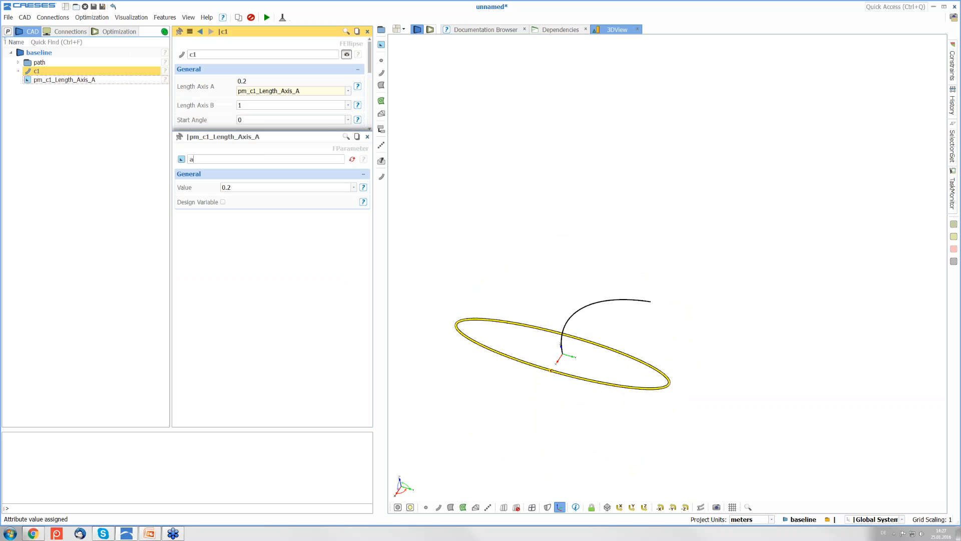
pyautogui.press('BackSpace')
pyautogui.write('radius')
pyautogui.click(367, 136)
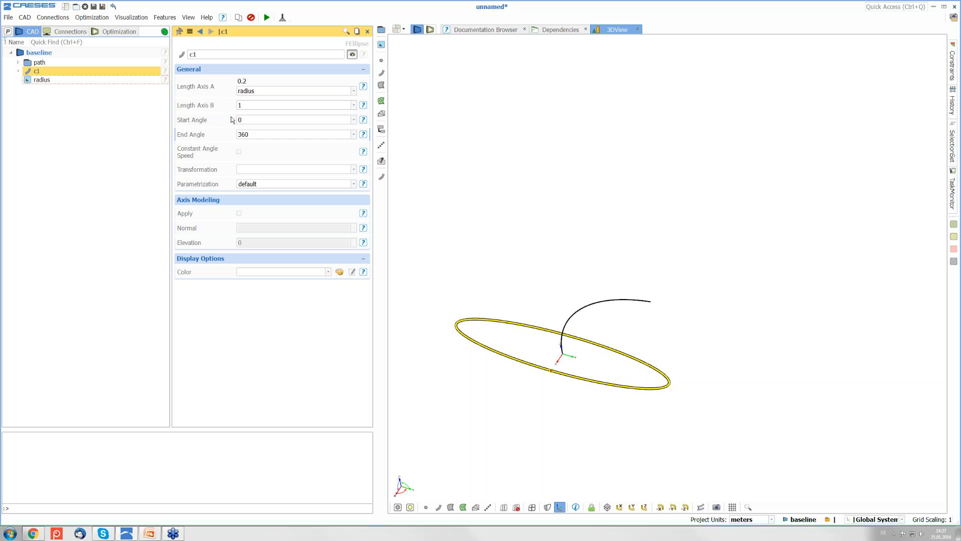
# Set the ellipse's Length Axis B to the expression radius * 1.
pyautogui.click(252, 105)
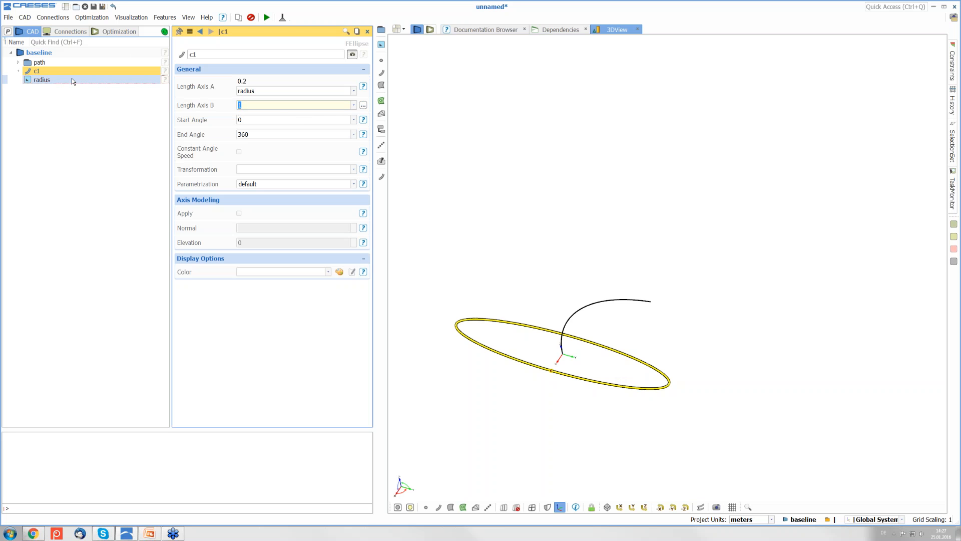
pyautogui.click(55, 79)
pyautogui.write('*1')
pyautogui.press('Return')
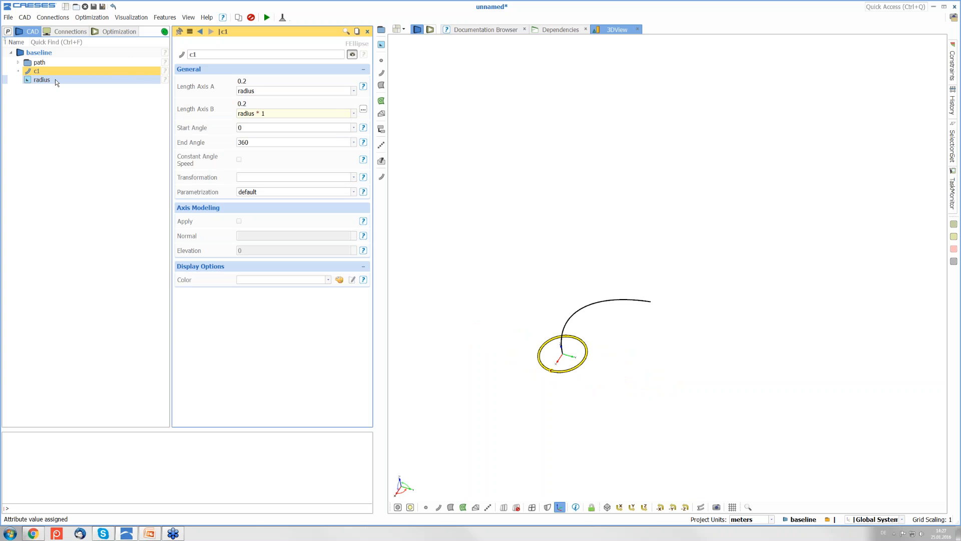
# Create a parameter from the factor 1 in the Length Axis B expression and name it radiusFactor.
pyautogui.doubleClick(264, 114)
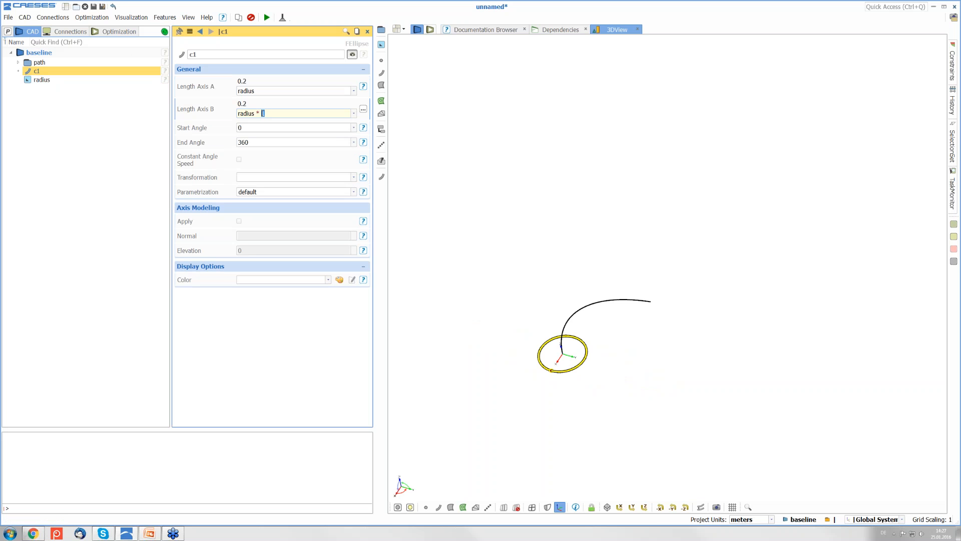
pyautogui.rightClick(264, 113)
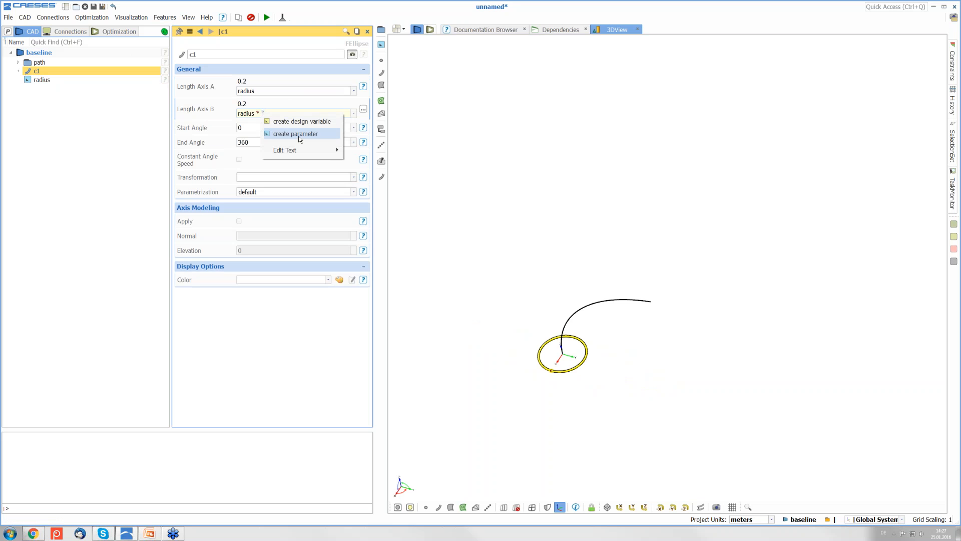
pyautogui.click(299, 135)
pyautogui.doubleClick(264, 159)
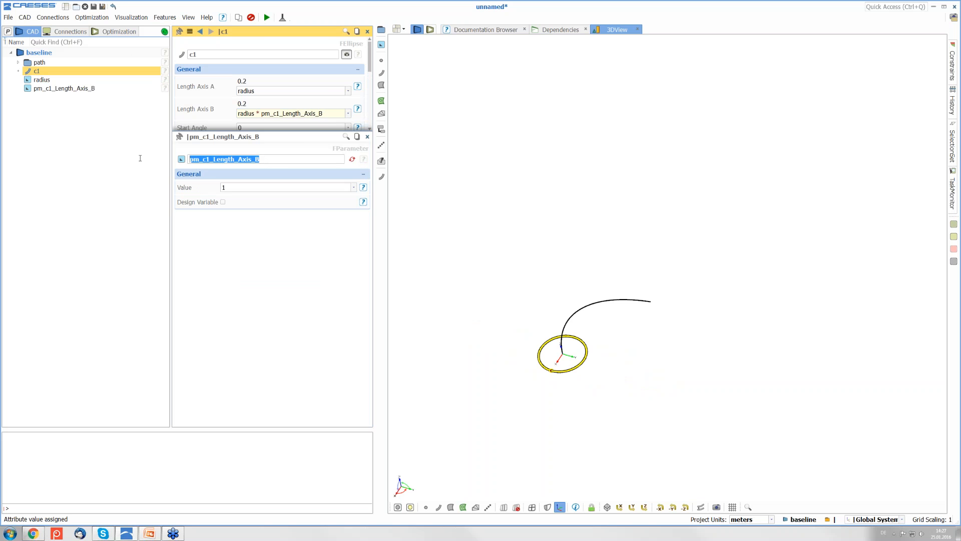
pyautogui.write('radius')
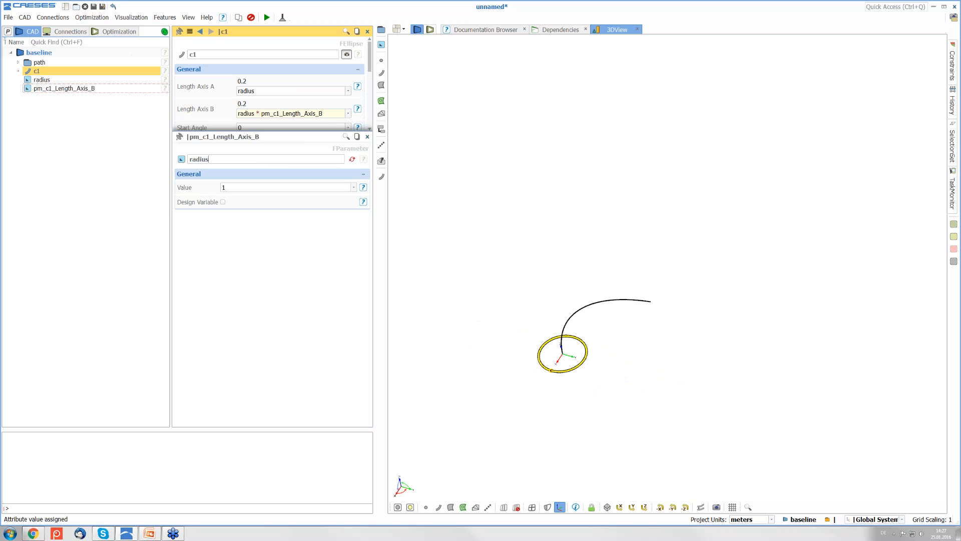
pyautogui.write('Factor')
pyautogui.press('Return')
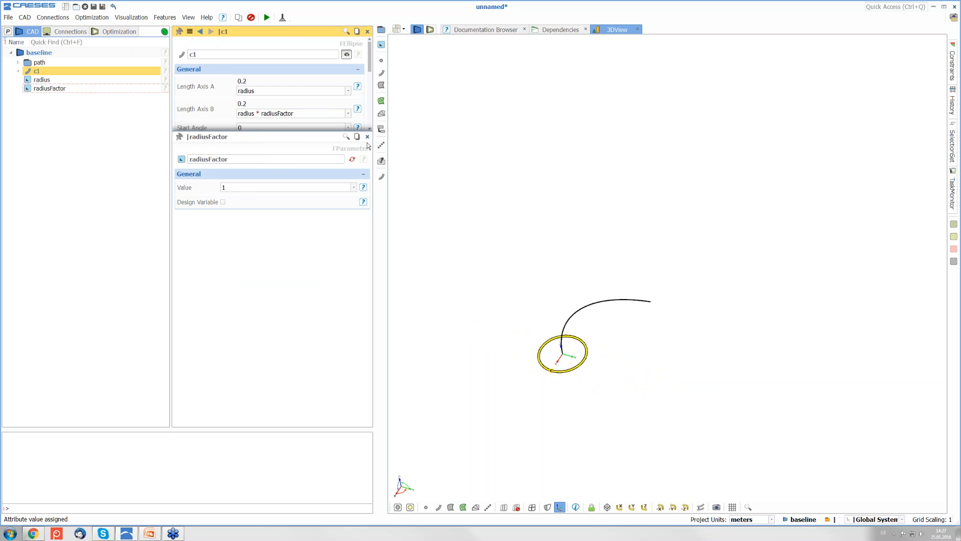
pyautogui.click(367, 137)
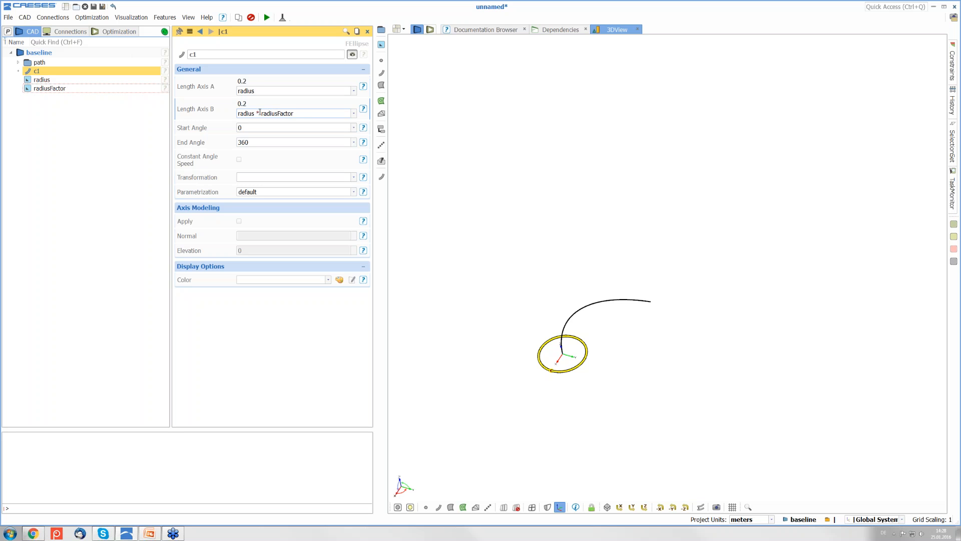
# Rename the ellipse curve c1 as section.
pyautogui.moveTo(206, 54); pyautogui.dragTo(168, 54)
pyautogui.write('section')
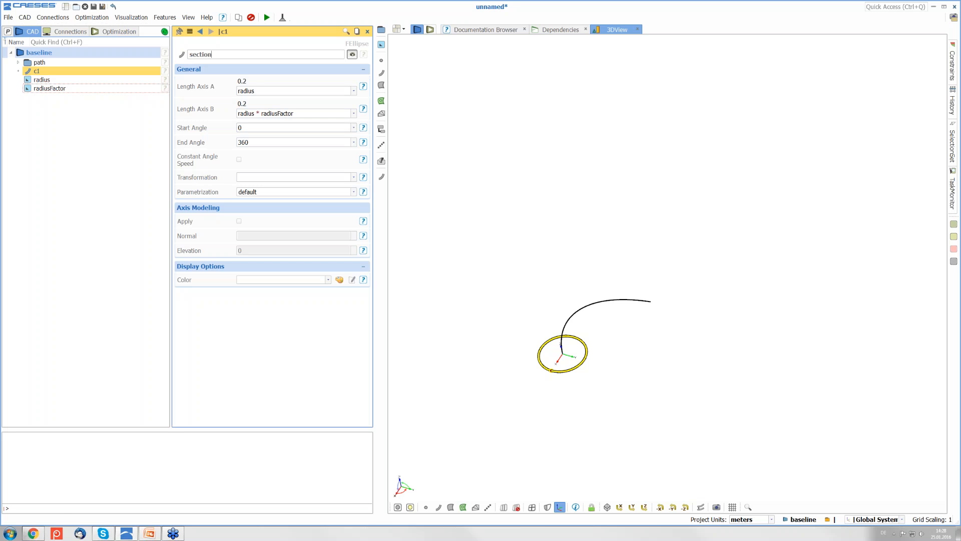
pyautogui.press('Return')
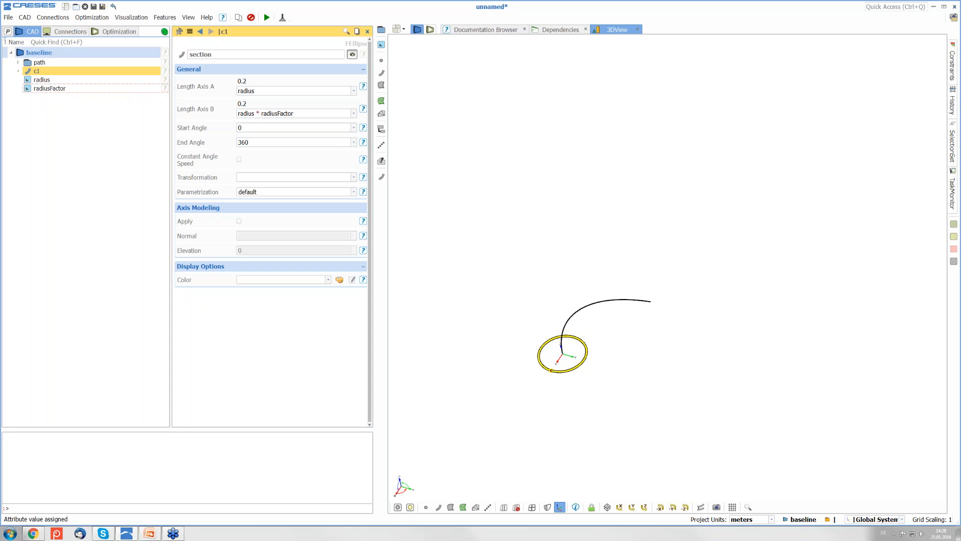
# Create an image curve that uses the section ellipse as its source.
pyautogui.scroll(3, 571, 375)
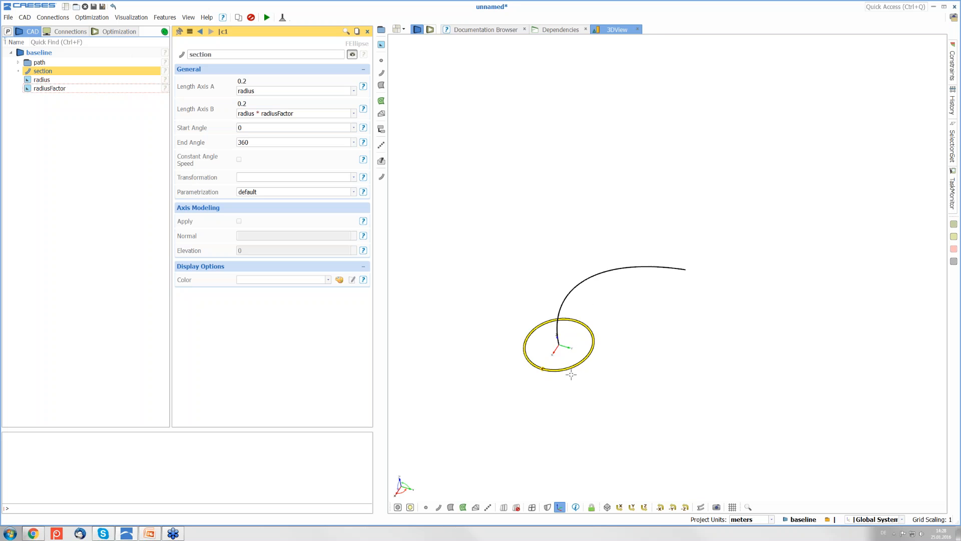
pyautogui.moveTo(541, 335); pyautogui.dragTo(560, 339)
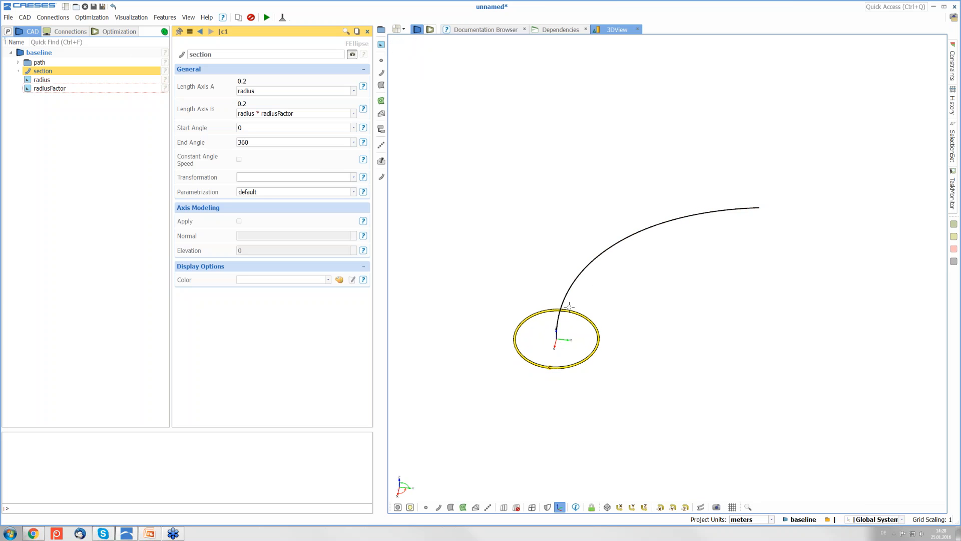
pyautogui.moveTo(553, 332); pyautogui.dragTo(605, 345)
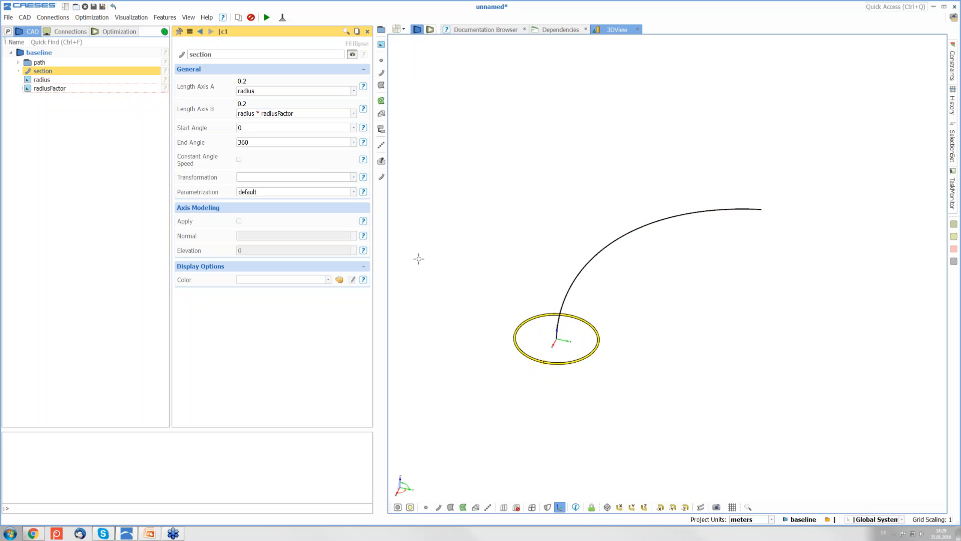
pyautogui.click(55, 73)
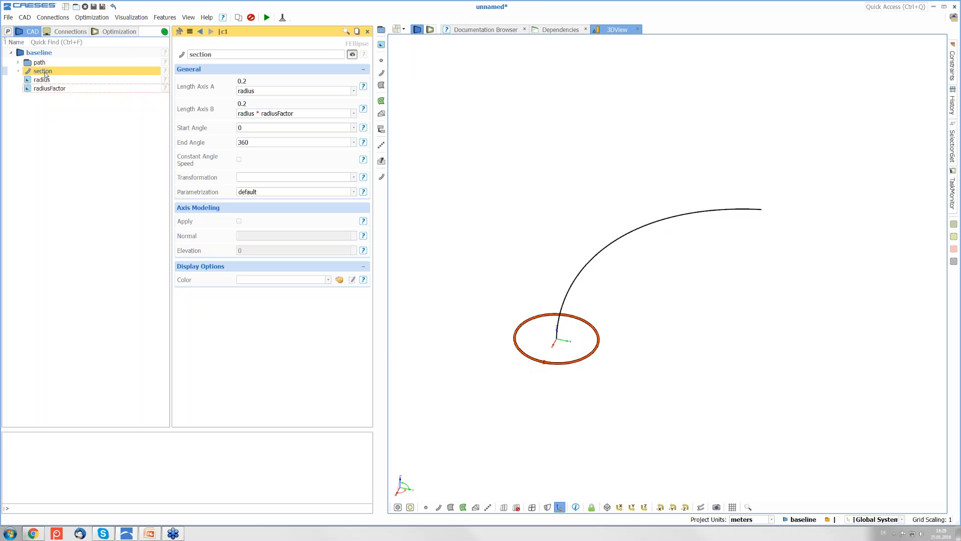
pyautogui.click(381, 73)
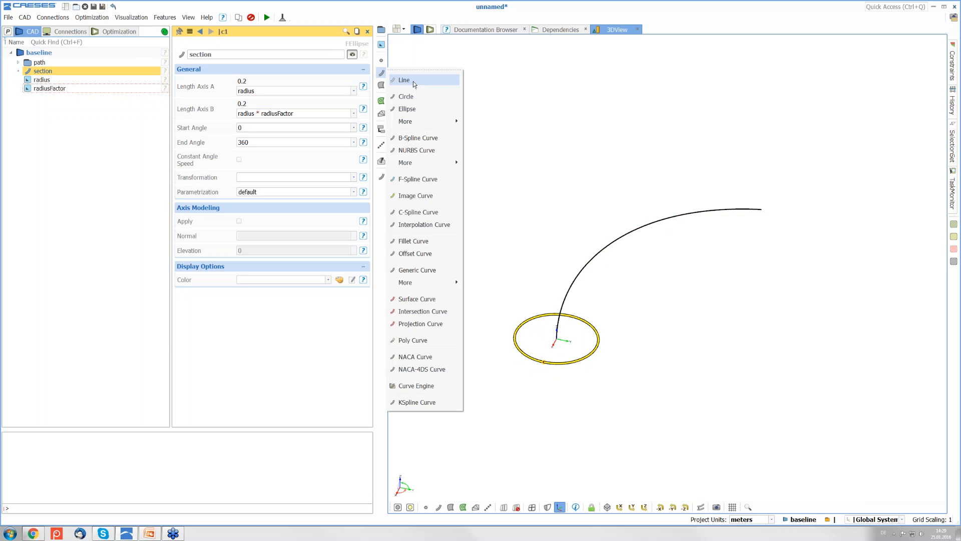
pyautogui.click(429, 196)
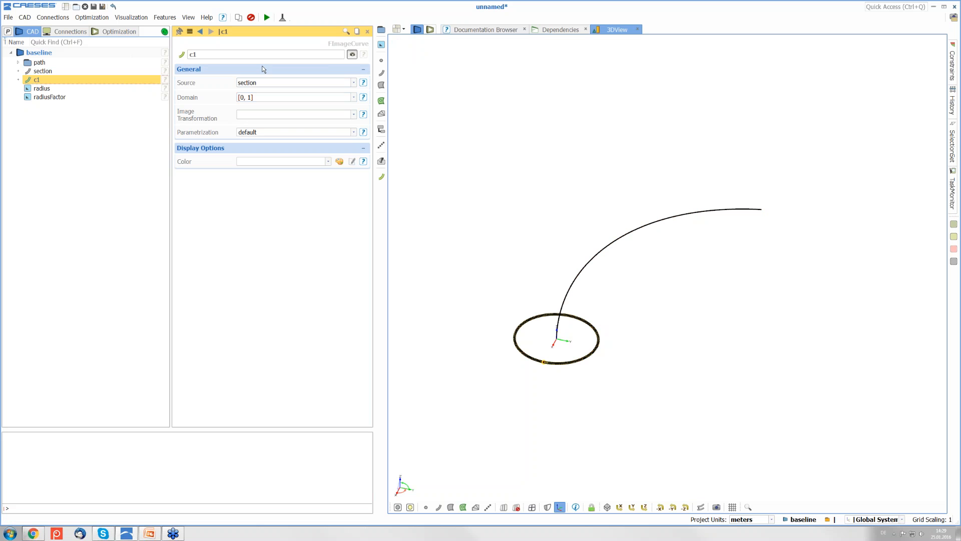
# Create a sweep transformation as the image transformation of the image curve c1.
pyautogui.click(355, 116)
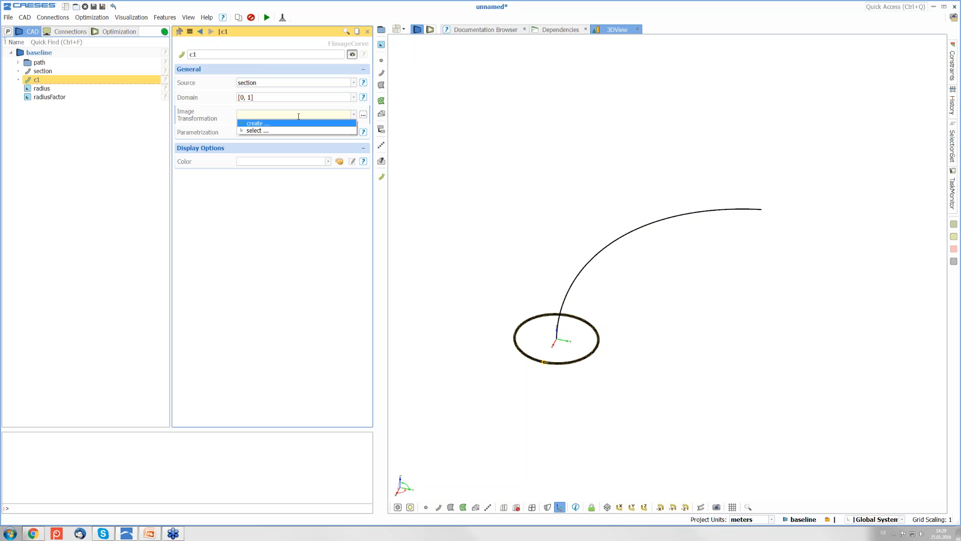
pyautogui.click(265, 125)
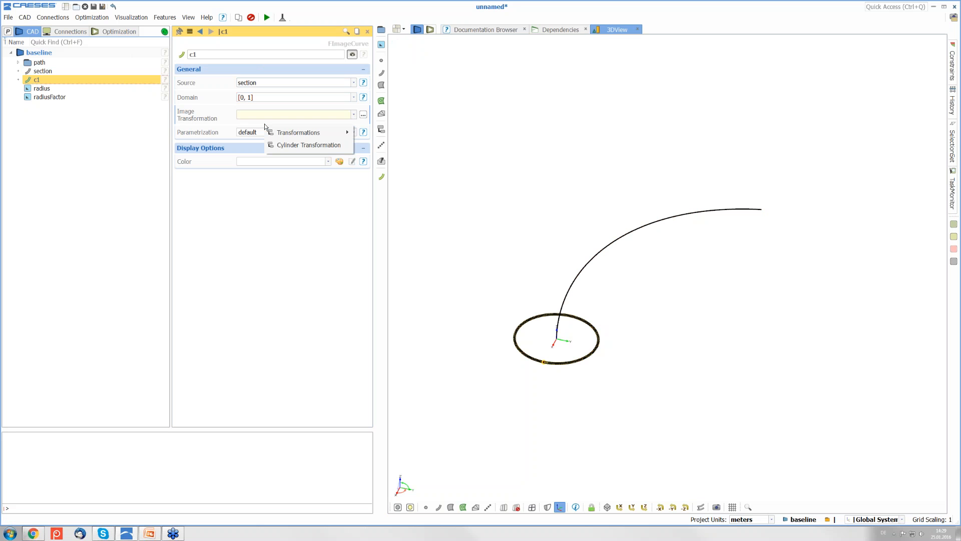
pyautogui.moveTo(322, 133)
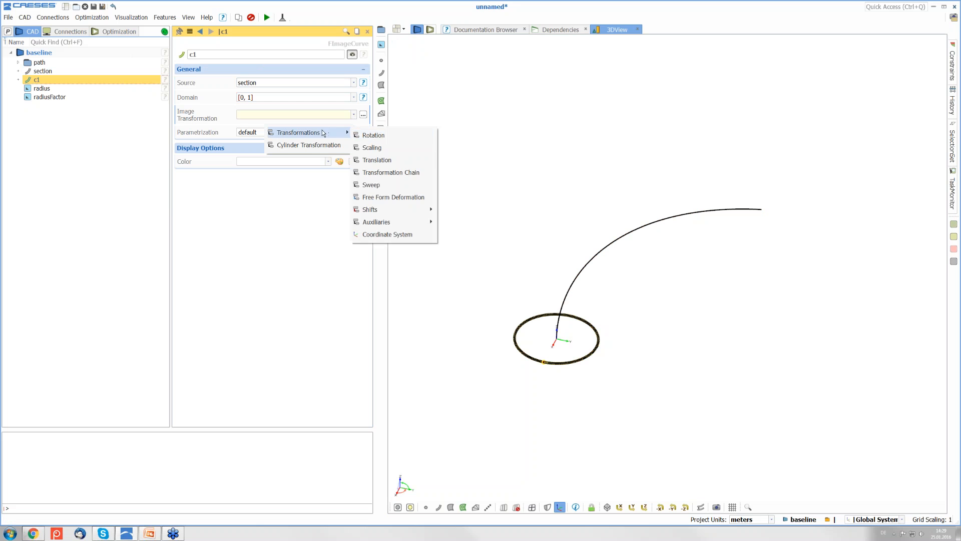
pyautogui.click(371, 185)
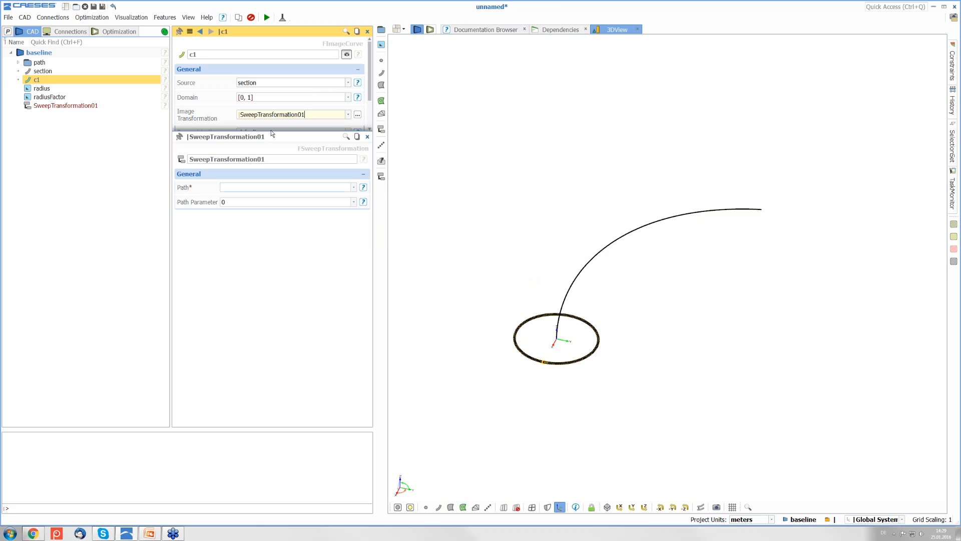
# Assign the F-Spline curve path as the path of the sweep transformation.
pyautogui.click(240, 189)
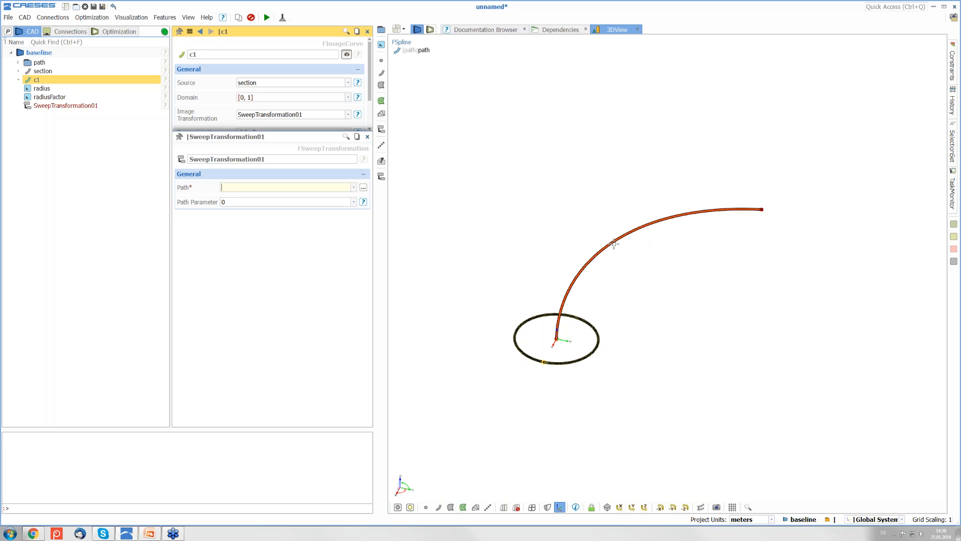
pyautogui.moveTo(614, 243); pyautogui.dragTo(236, 187)
pyautogui.press('Return')
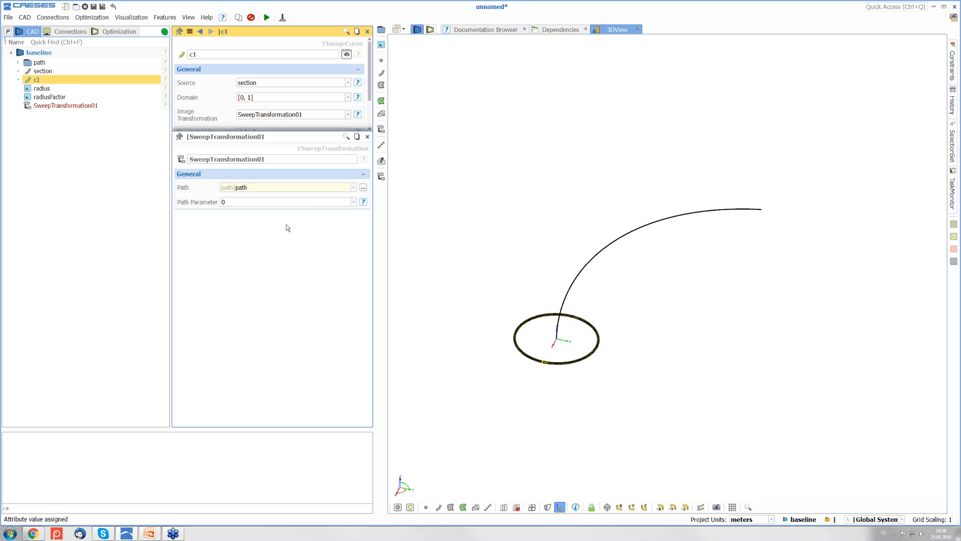
pyautogui.hotkey('ctrl', 'a')
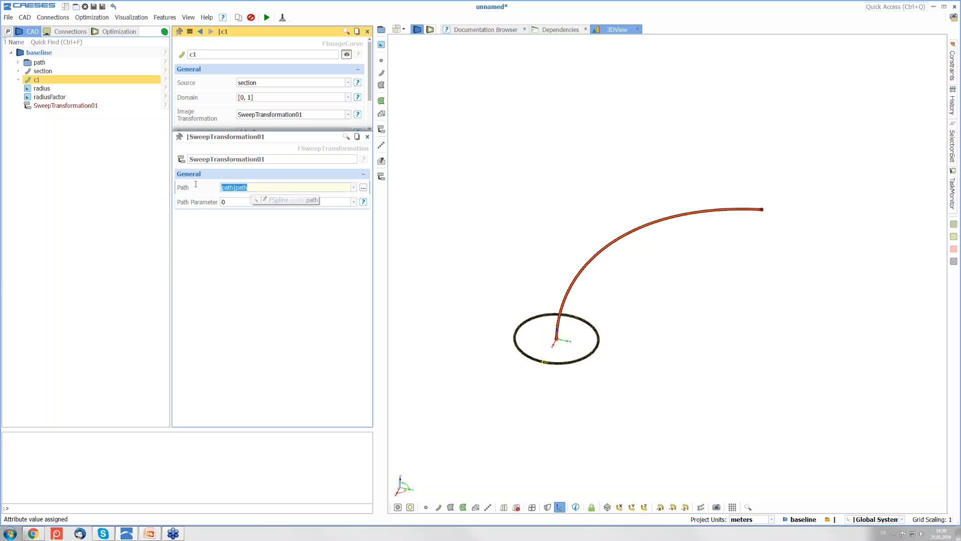
pyautogui.press('Delete')
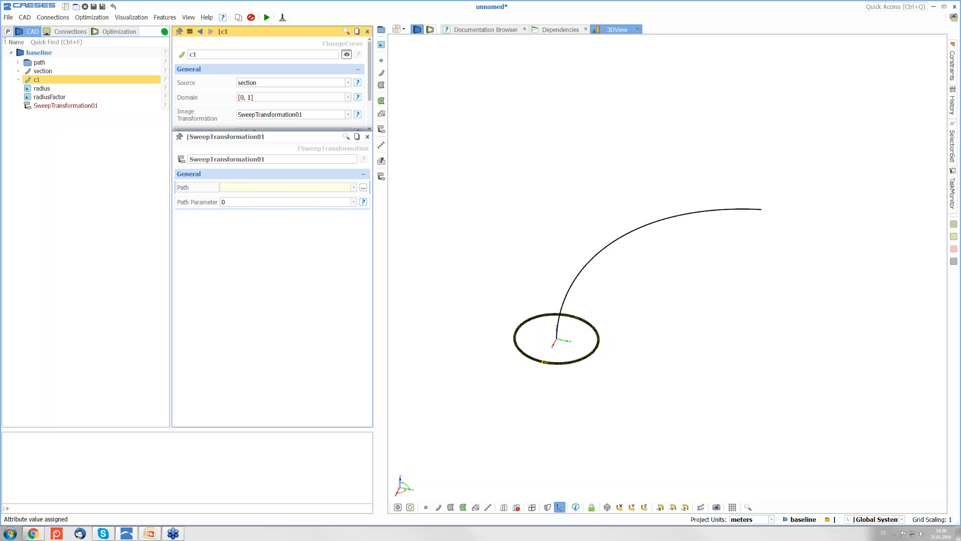
pyautogui.click(634, 232)
pyautogui.press('Return')
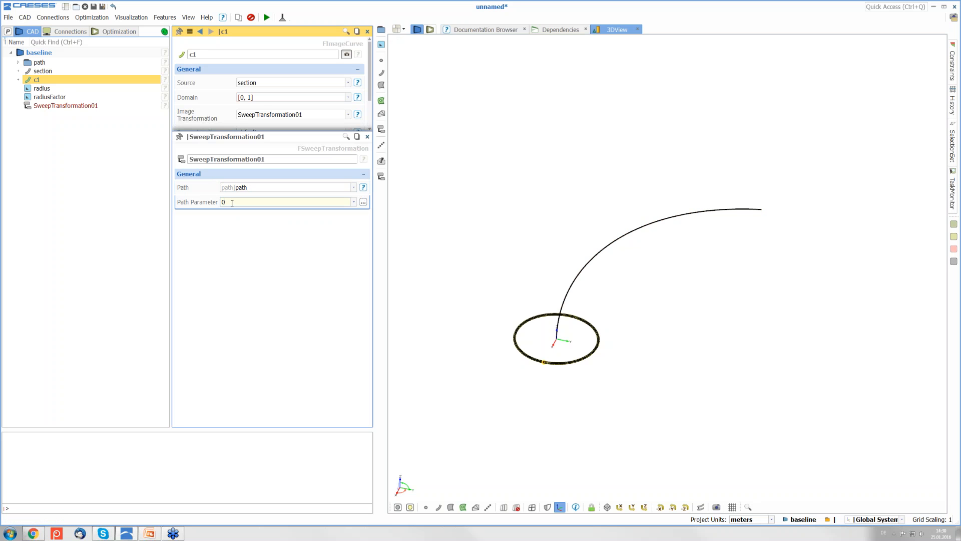
# Try the sweep transformation's path parameter at 0.5 and 1, and reset it to 0.
pyautogui.write('.5')
pyautogui.press('Return')
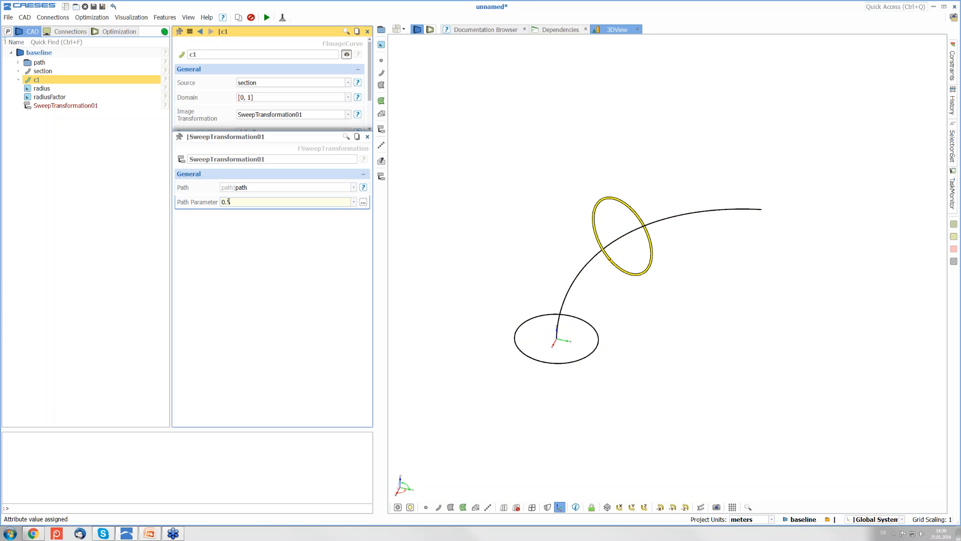
pyautogui.moveTo(613, 287); pyautogui.dragTo(636, 270)
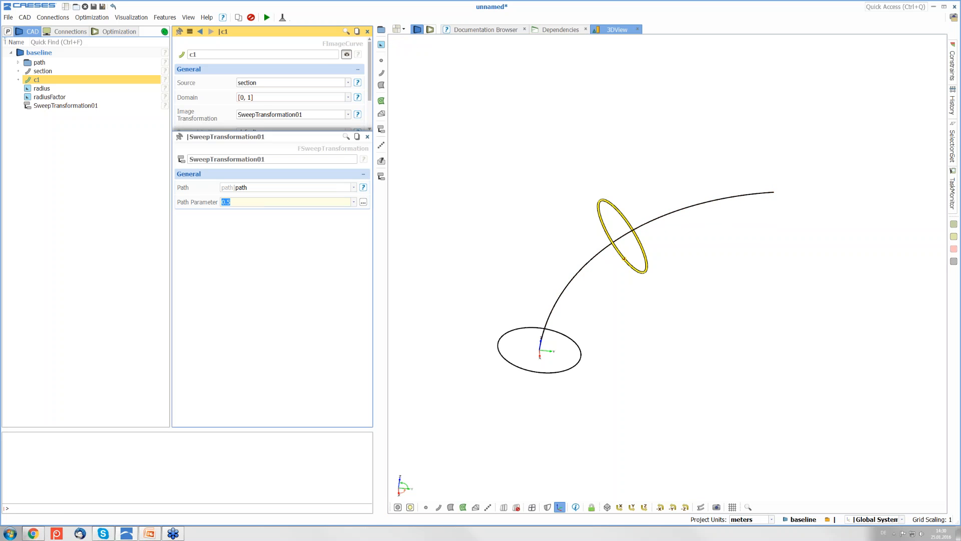
pyautogui.write('1')
pyautogui.press('Return')
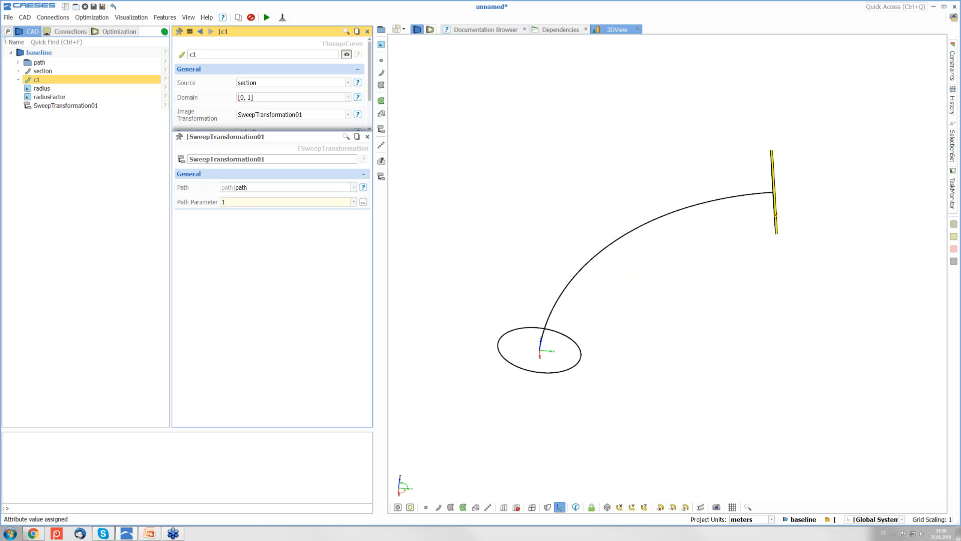
pyautogui.press('BackSpace')
pyautogui.write('0')
pyautogui.press('Return')
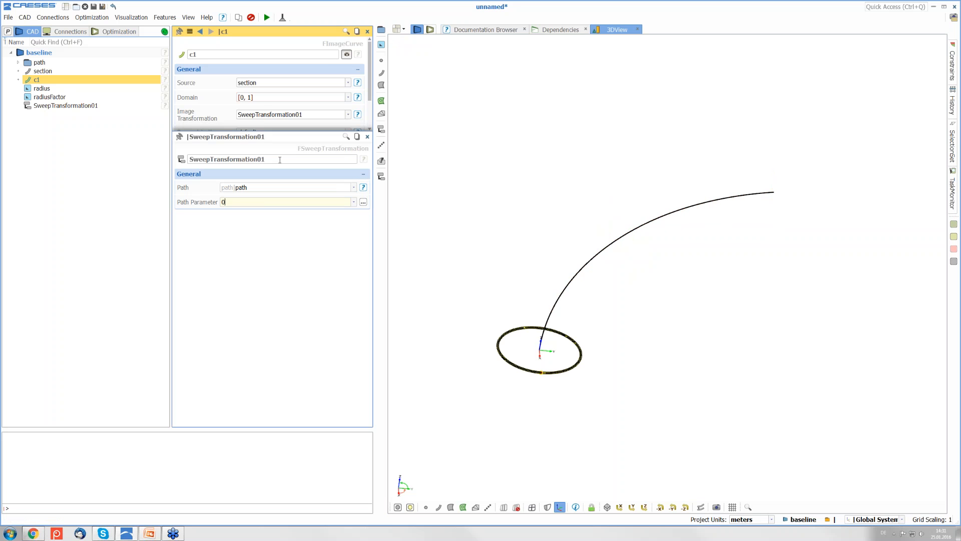
# Rename the sweep transformation as toPos.
pyautogui.moveTo(276, 159); pyautogui.dragTo(188, 159)
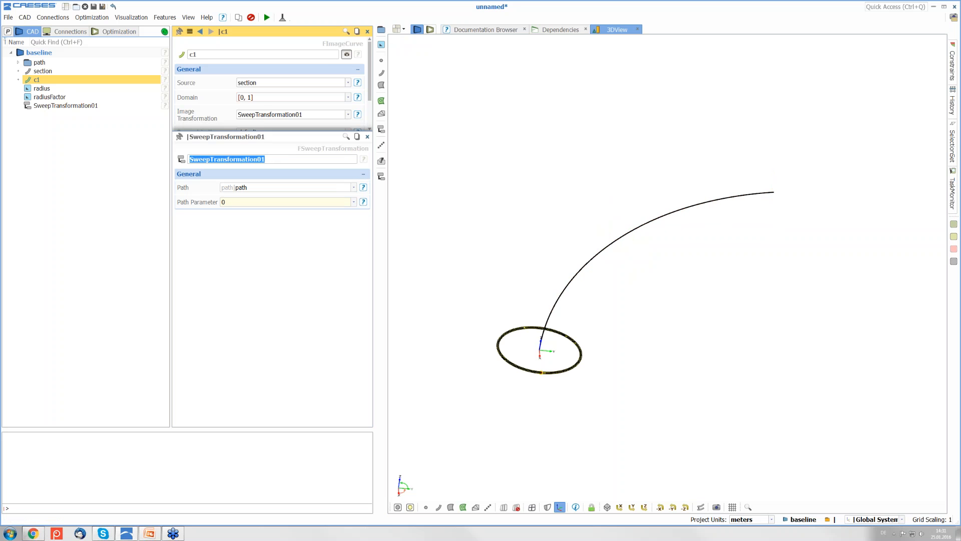
pyautogui.write('toPos')
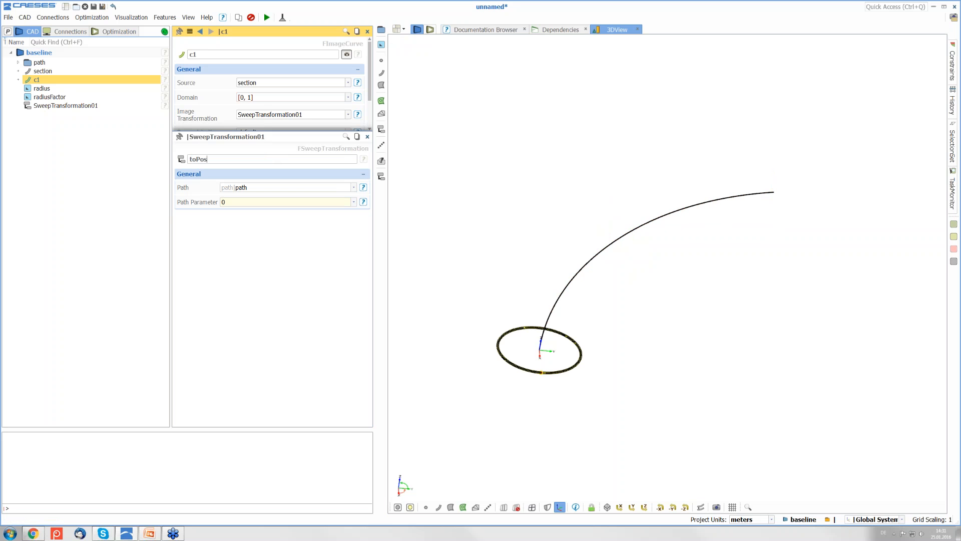
pyautogui.press('Return')
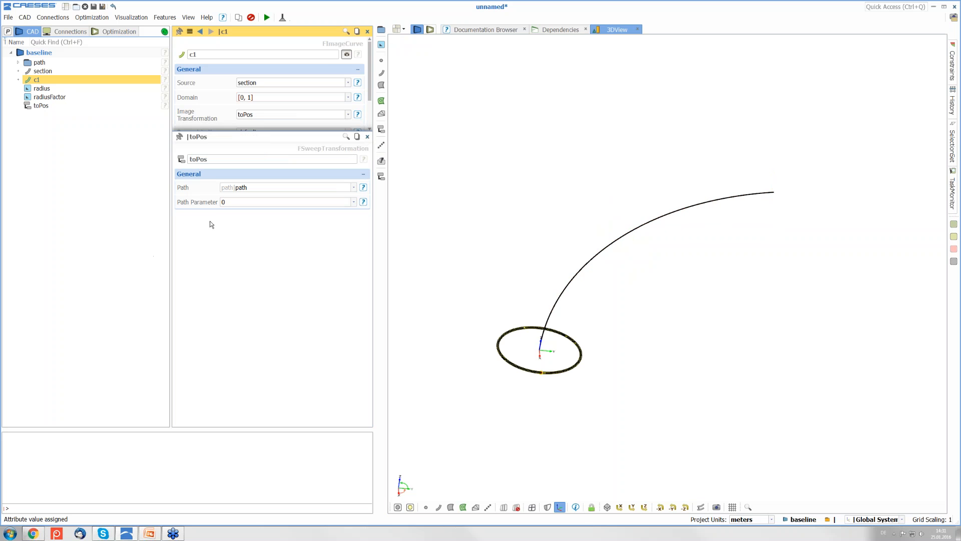
# Create a parameter from the path parameter value of toPos and name it pos.
pyautogui.click(226, 202)
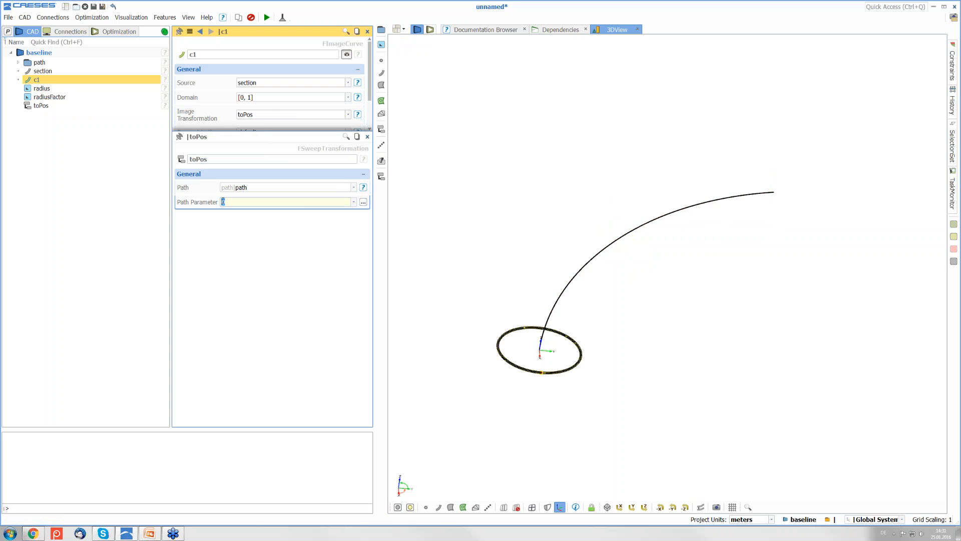
pyautogui.rightClick(223, 202)
pyautogui.click(269, 221)
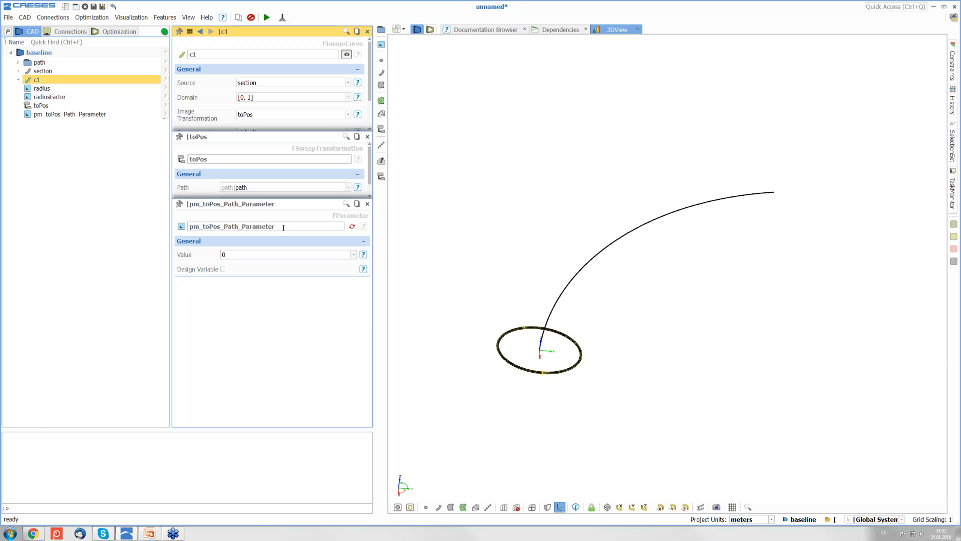
pyautogui.doubleClick(280, 227)
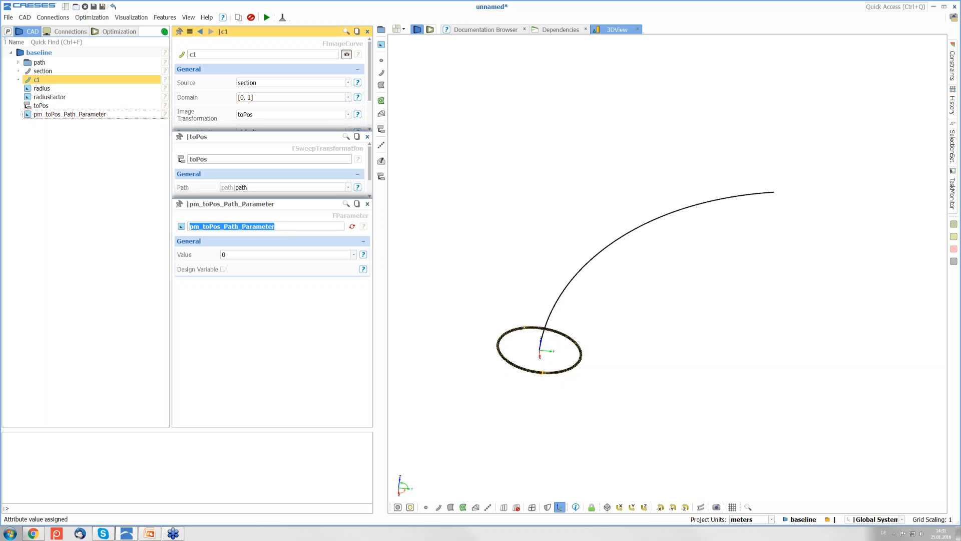
pyautogui.write('pos')
pyautogui.press('Return')
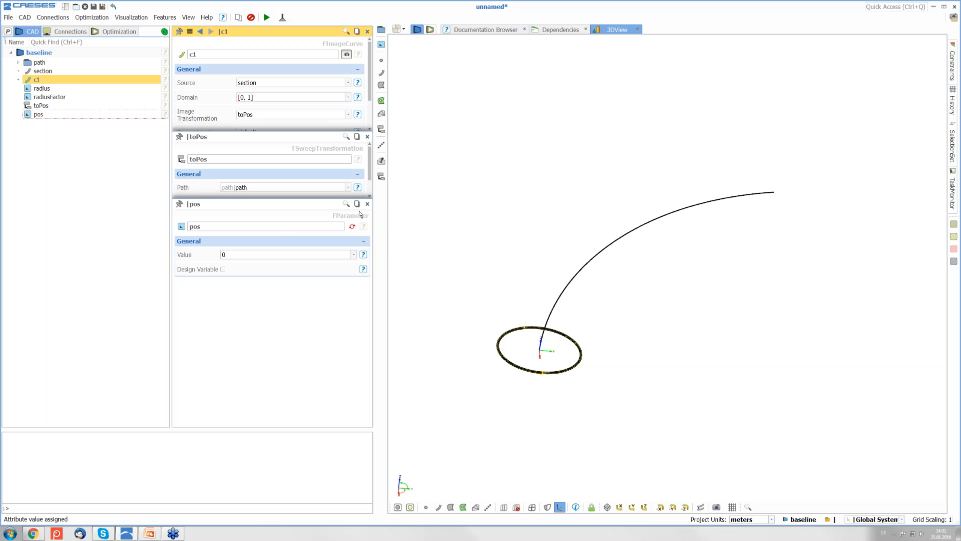
pyautogui.click(368, 203)
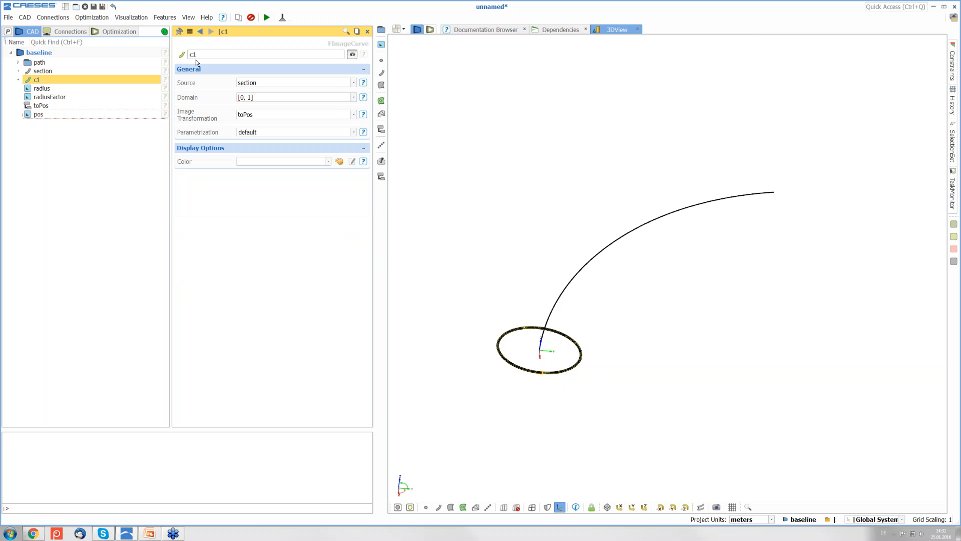
pyautogui.click(367, 136)
# Rename the image curve c1 as atPos.
pyautogui.click(38, 114)
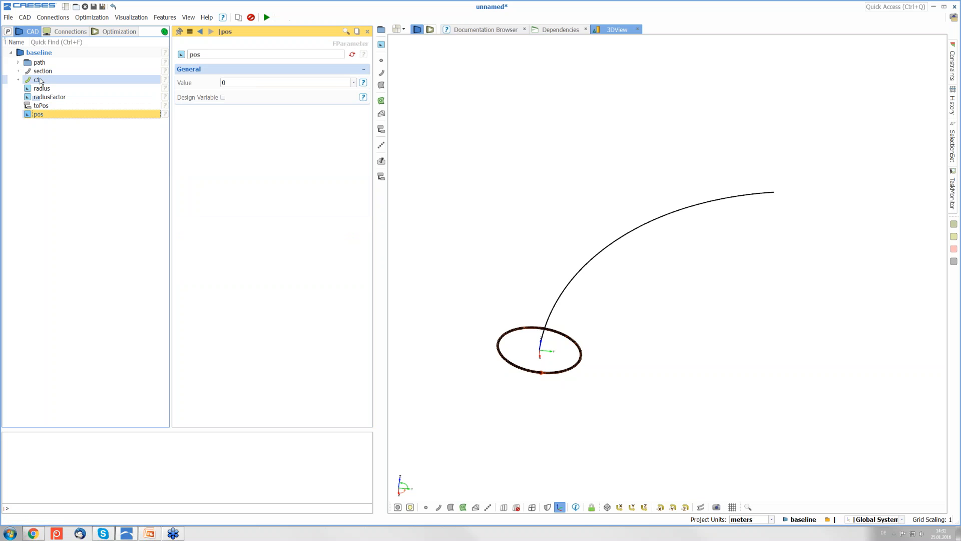
pyautogui.click(37, 80)
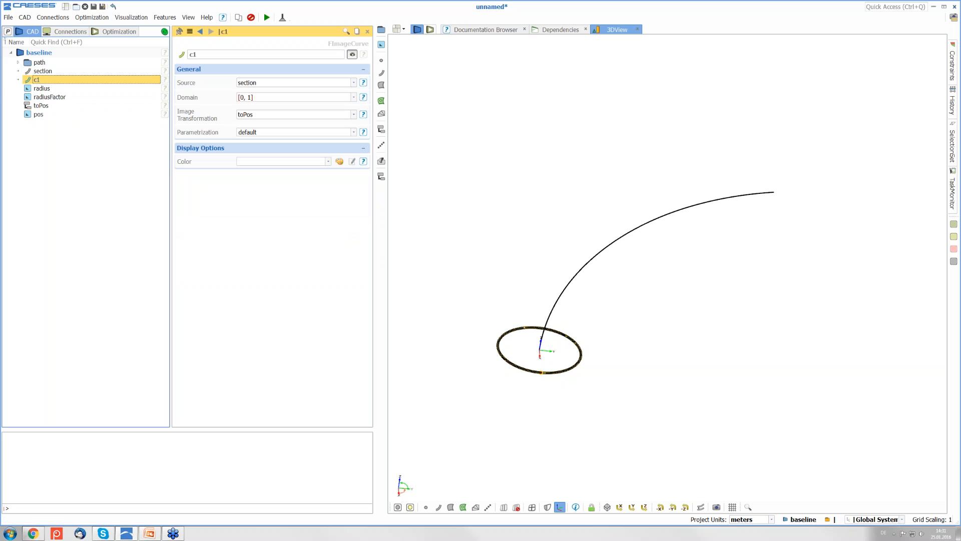
pyautogui.moveTo(211, 55); pyautogui.dragTo(68, 47)
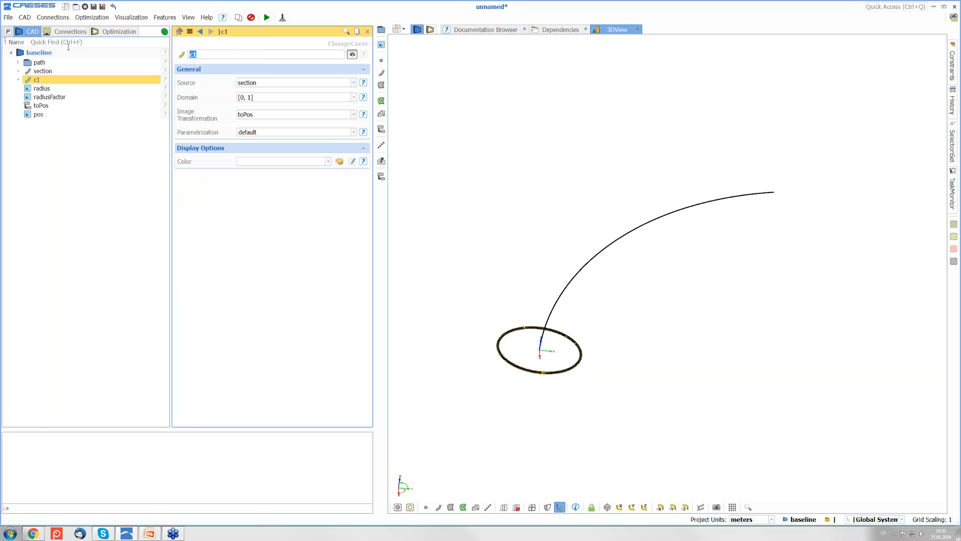
pyautogui.write('atPos')
pyautogui.press('Return')
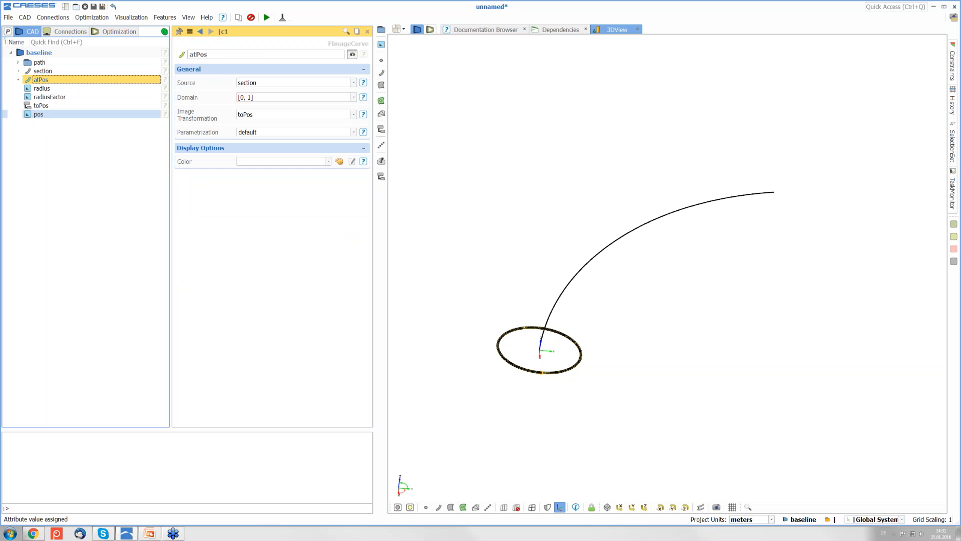
# Set the value of the pos parameter to 0.5 to move the image curve along the path.
pyautogui.click(38, 114)
pyautogui.click(224, 83)
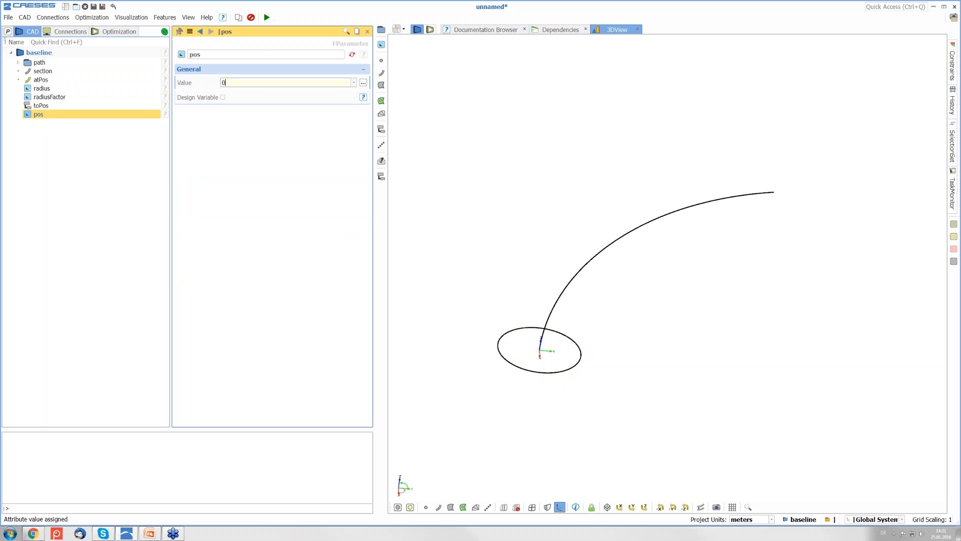
pyautogui.write('5')
pyautogui.press('Return')
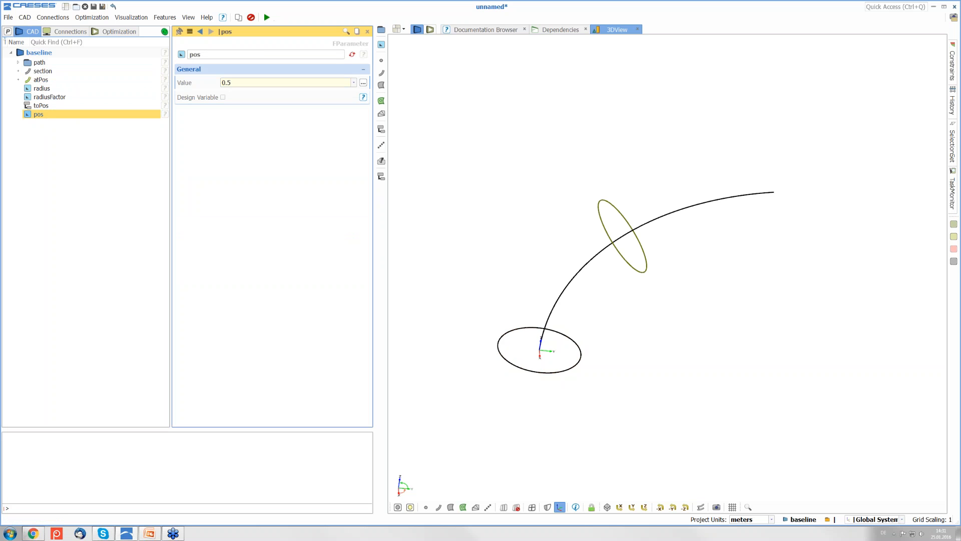
# Switch to the PowerPoint presentation and start the slide show from the CAESES Meta-surface Technology slide.
pyautogui.click(156, 537)
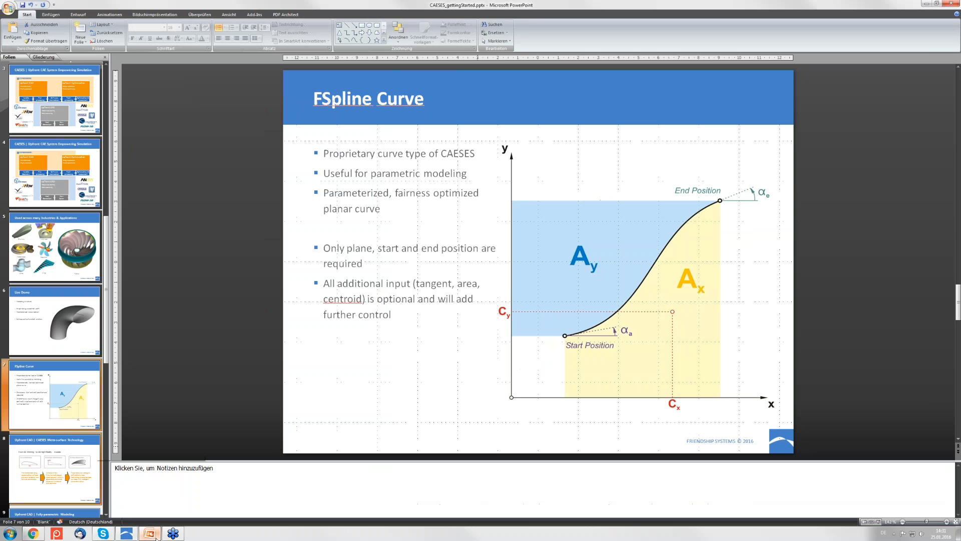
pyautogui.click(75, 477)
pyautogui.hotkey('shift', 'F5')
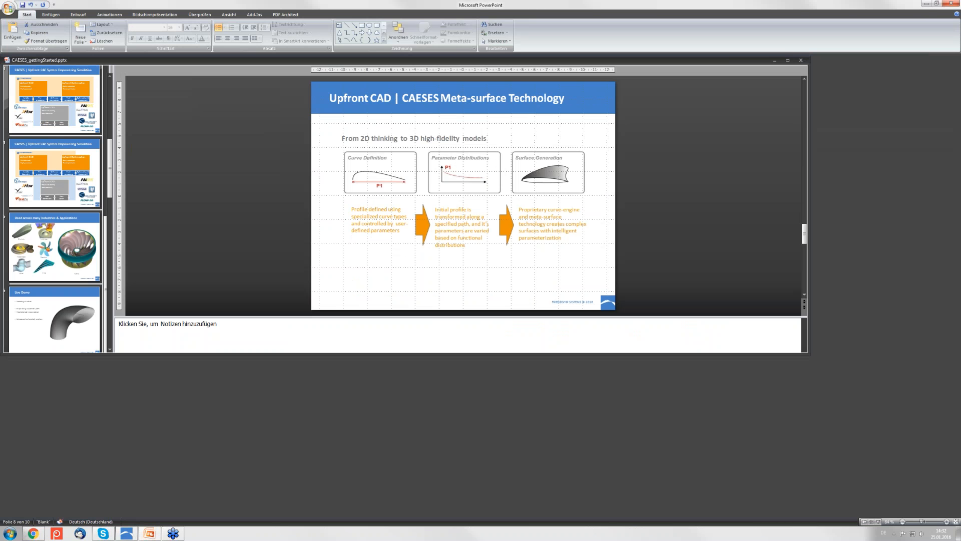
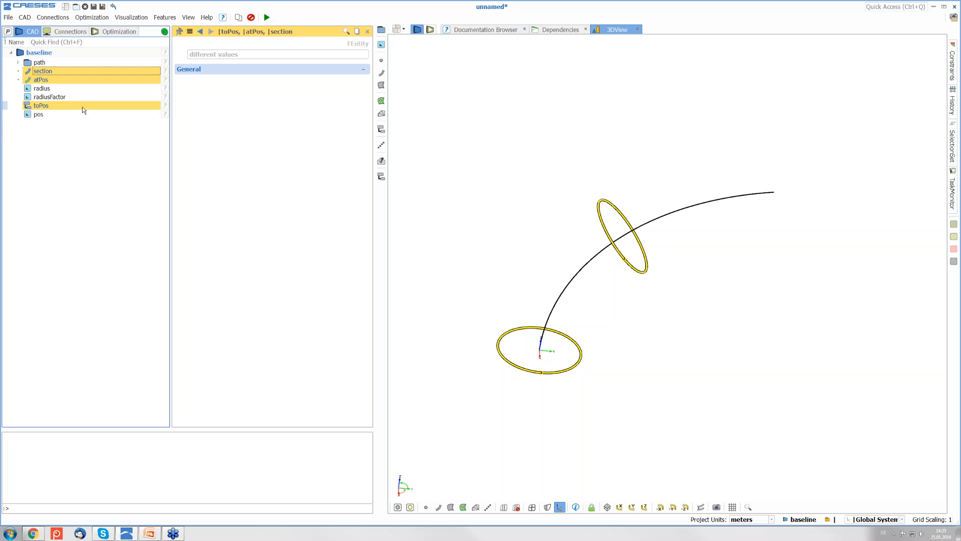
# Create a feature definition from the selected section, atPos and toPos objects and rename its path_path argument as path.
pyautogui.click(156, 18)
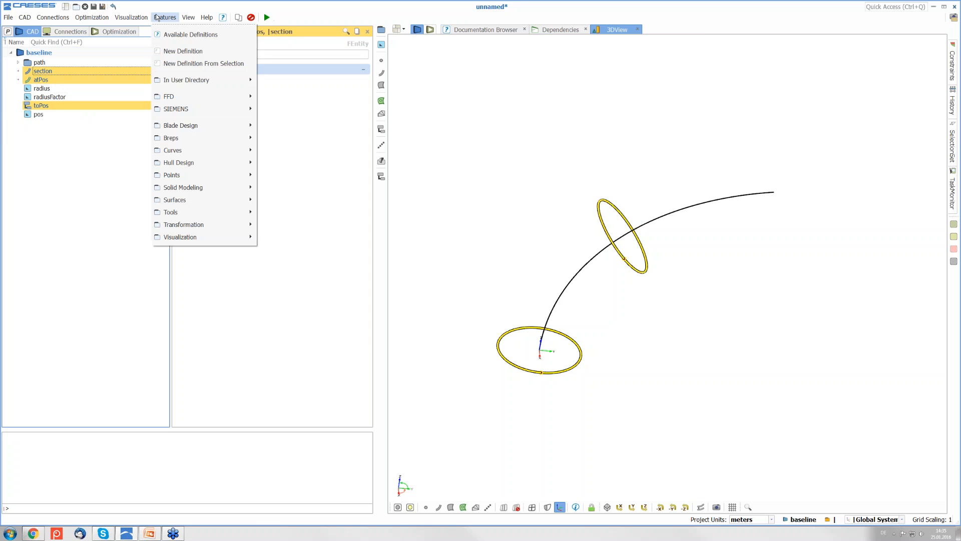
pyautogui.click(180, 64)
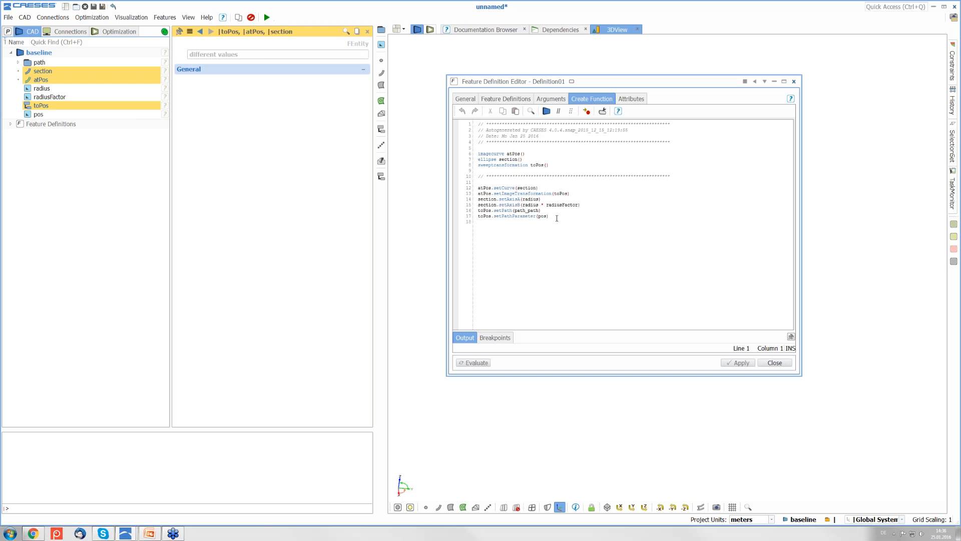
pyautogui.click(552, 100)
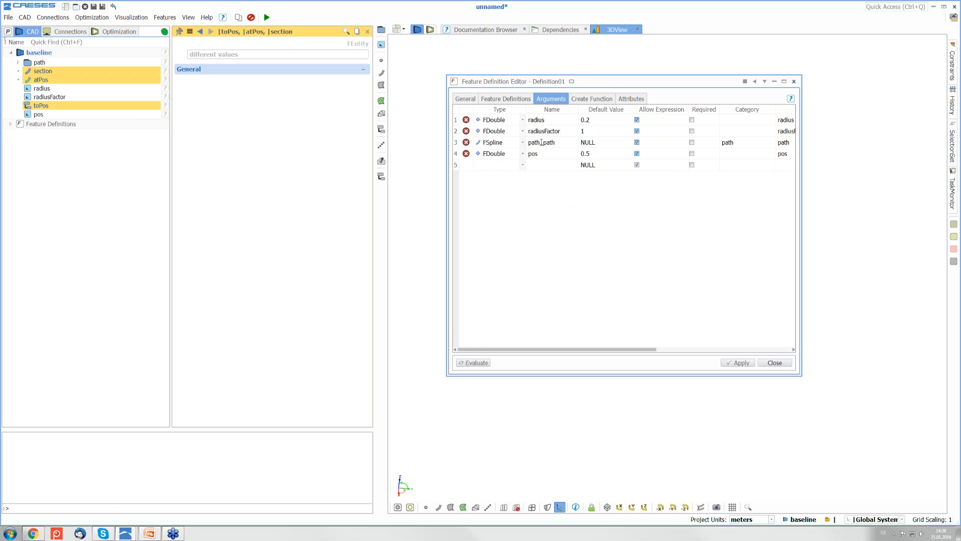
pyautogui.moveTo(528, 143)
pyautogui.mouseDown()
pyautogui.moveTo(551, 143)
pyautogui.moveTo(540, 143)
pyautogui.mouseUp()
pyautogui.press('BackSpace')
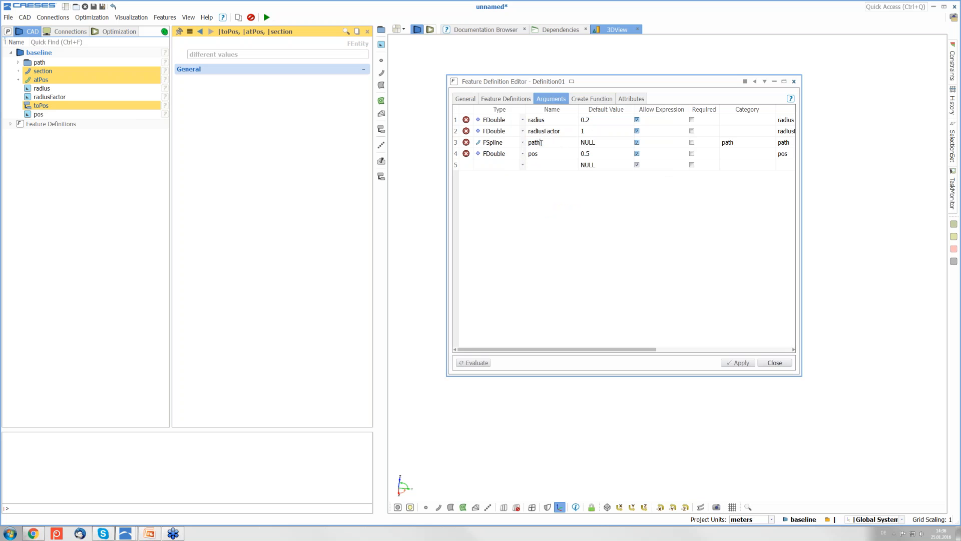
# Review the create function and attributes, and set the feature definition's type name to ductSection without exporting it to a file.
pyautogui.click(592, 99)
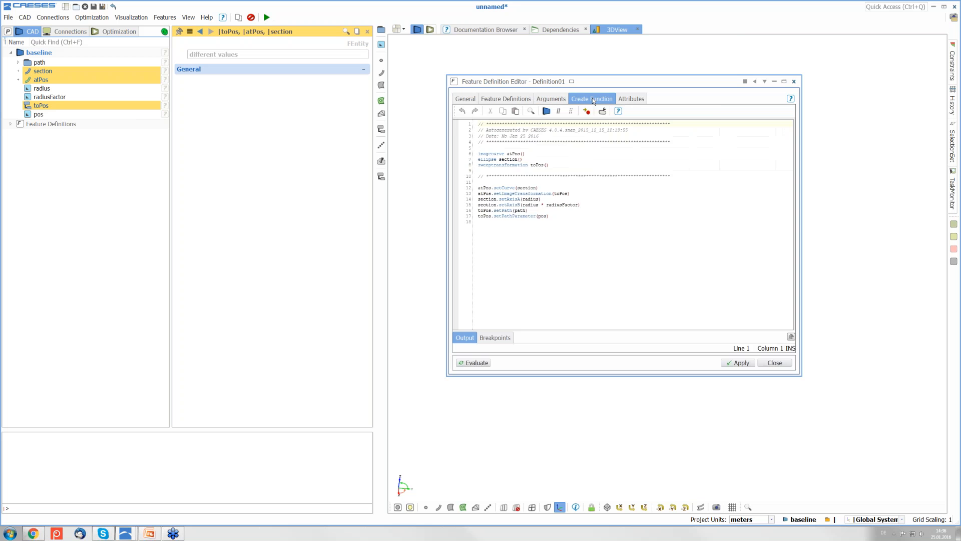
pyautogui.click(632, 99)
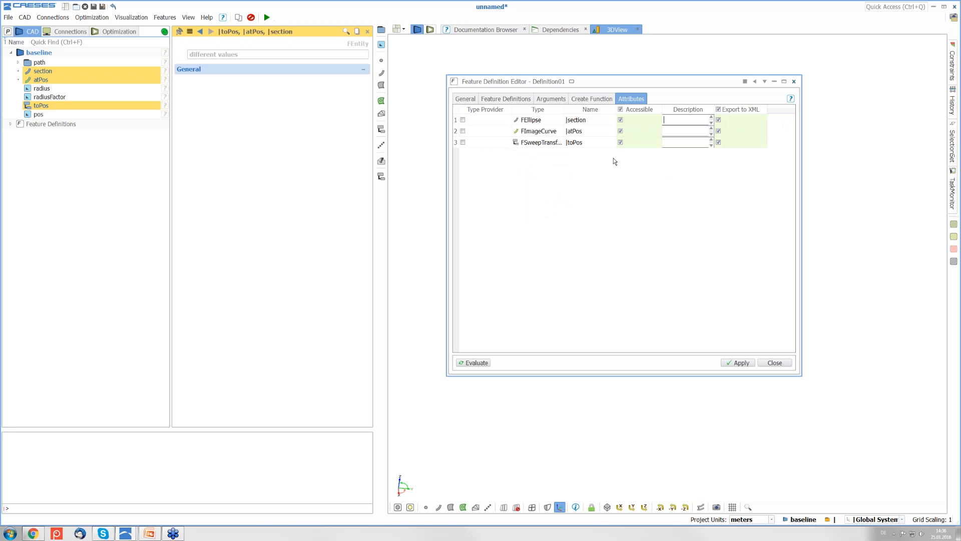
pyautogui.click(471, 102)
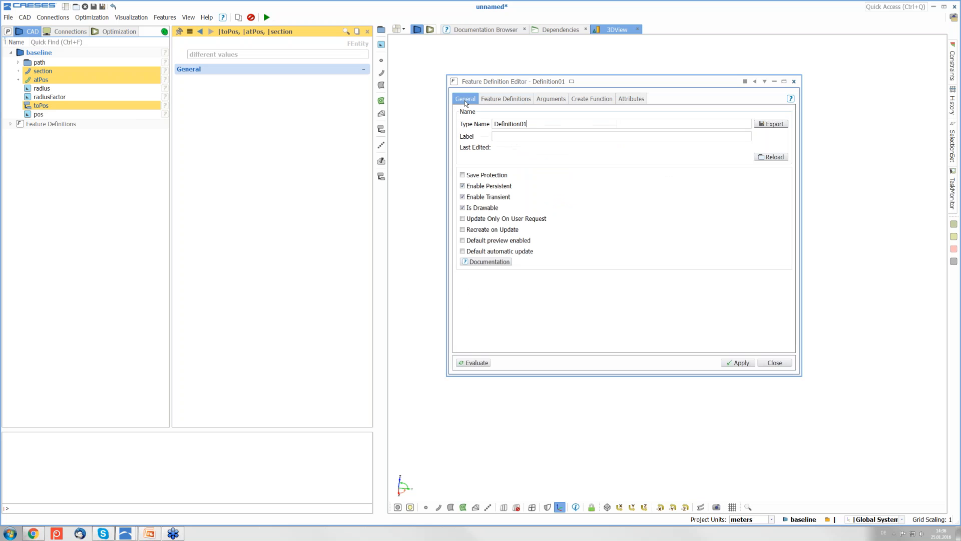
pyautogui.doubleClick(541, 123)
pyautogui.write('ductSection')
pyautogui.press('Return')
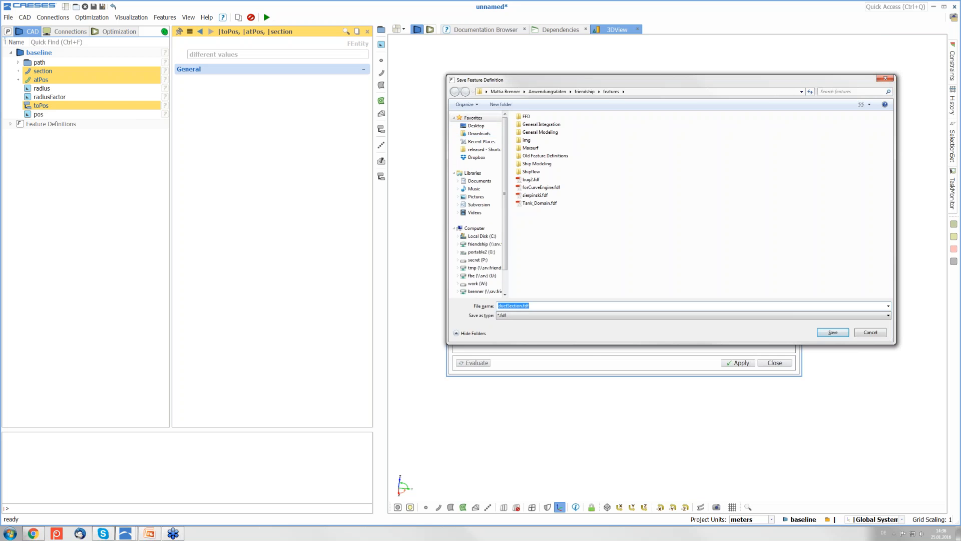
pyautogui.click(870, 332)
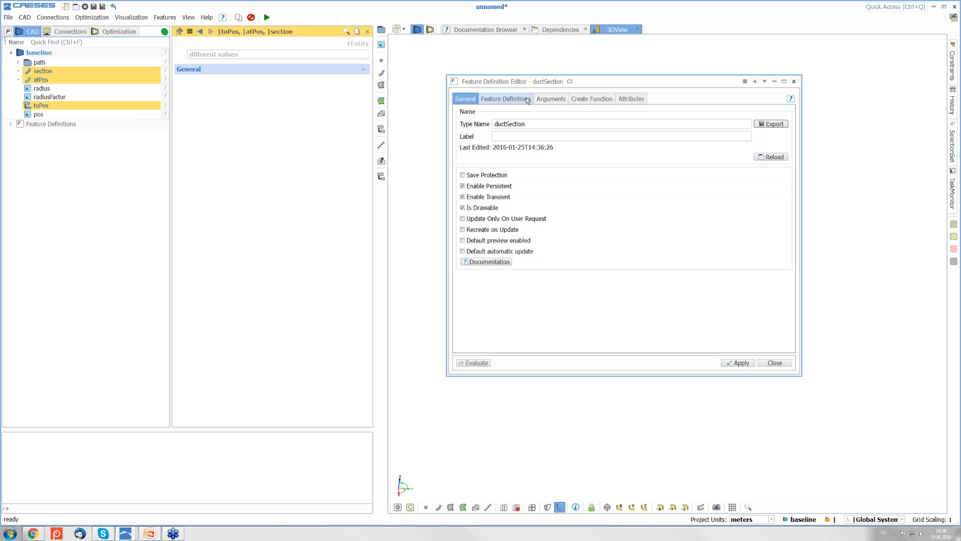
# Assign the pos argument of the ductSection definition to the category path.
pyautogui.click(551, 99)
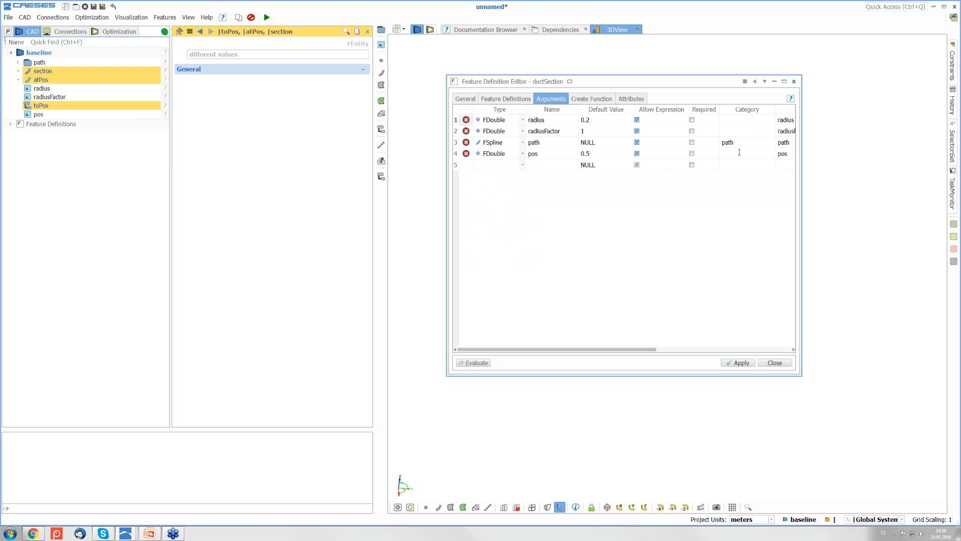
pyautogui.doubleClick(739, 153)
pyautogui.write('patch')
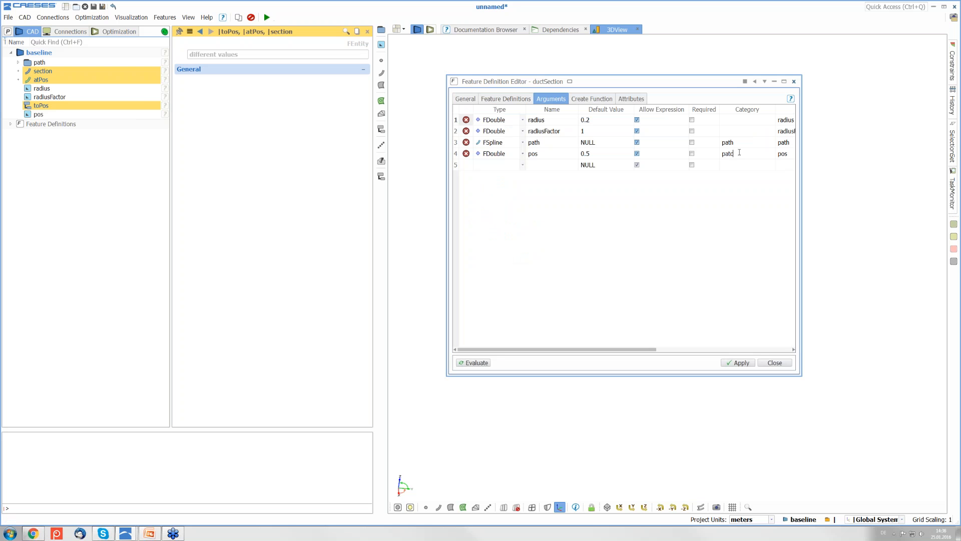
pyautogui.press('BackSpace')
pyautogui.press('BackSpace')
pyautogui.write('h')
# Review the generated create function, apply the ductSection definition and close its editor.
pyautogui.click(593, 99)
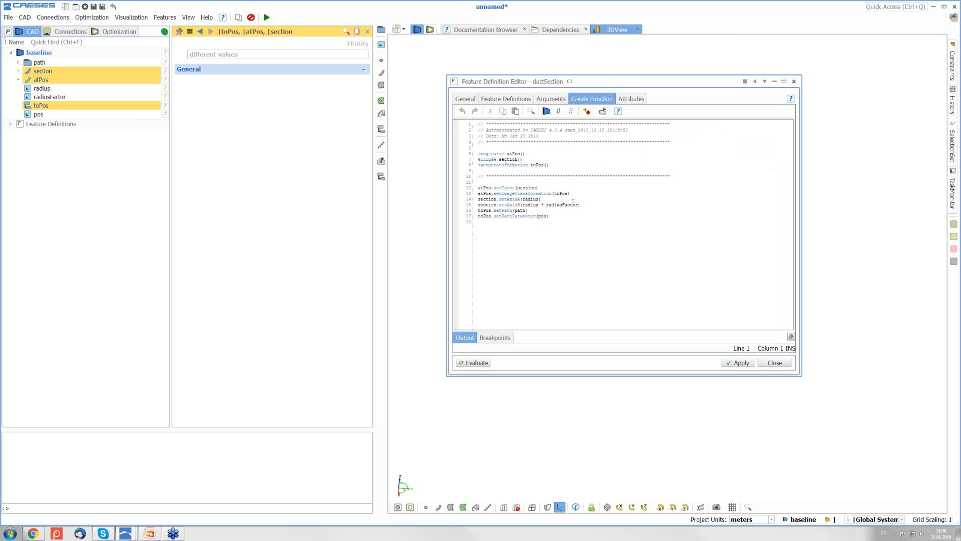
pyautogui.moveTo(573, 202)
pyautogui.click(745, 363)
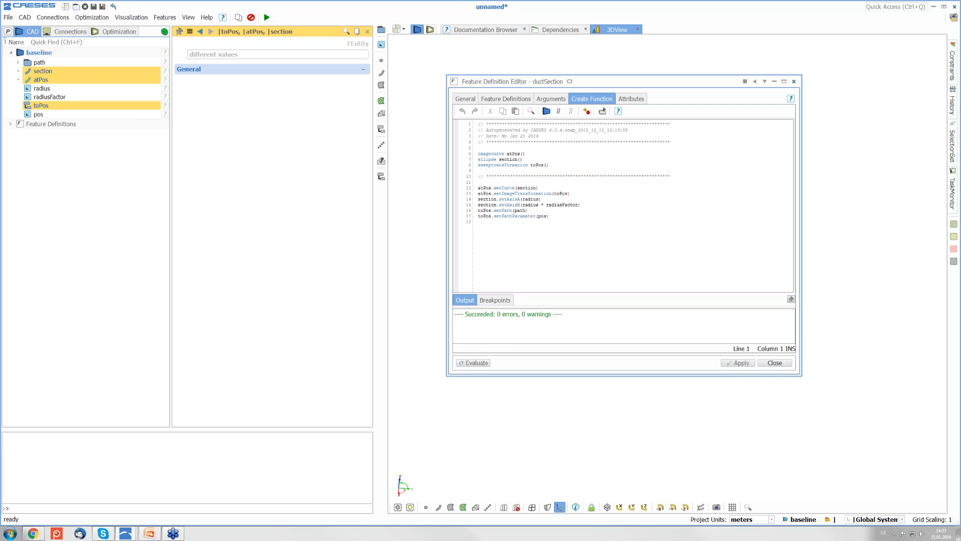
pyautogui.click(775, 363)
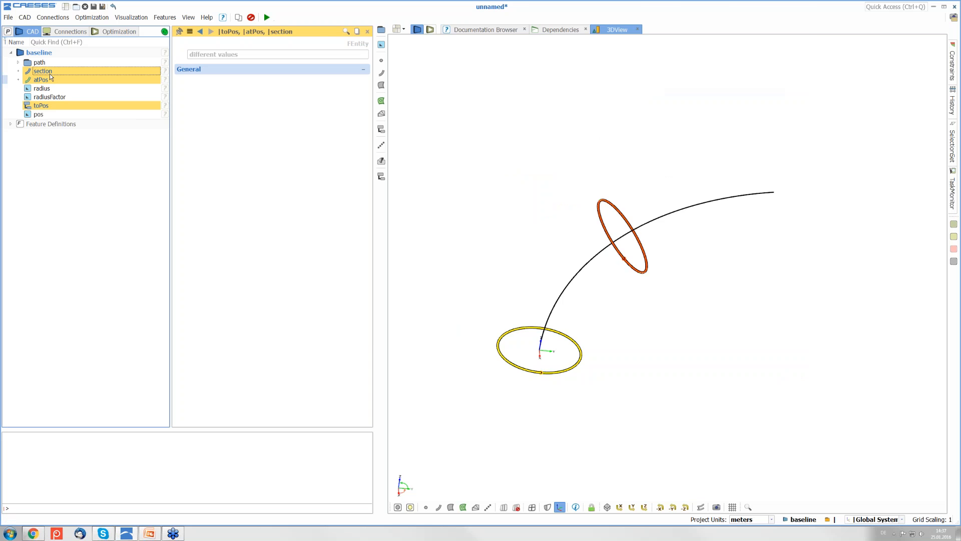
# Add radius, radiusFactor and pos to the selection and group all selected objects in a new scope.
pyautogui.keyDown('ctrl'); pyautogui.click(42, 89); pyautogui.keyUp('ctrl')
pyautogui.keyDown('ctrl'); pyautogui.click(49, 97); pyautogui.keyUp('ctrl')
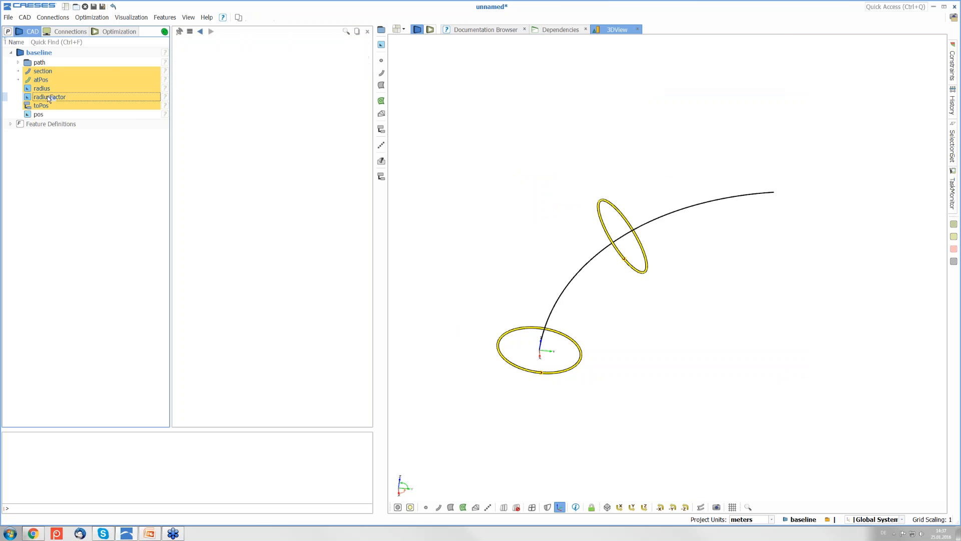
pyautogui.keyDown('ctrl'); pyautogui.click(39, 114); pyautogui.keyUp('ctrl')
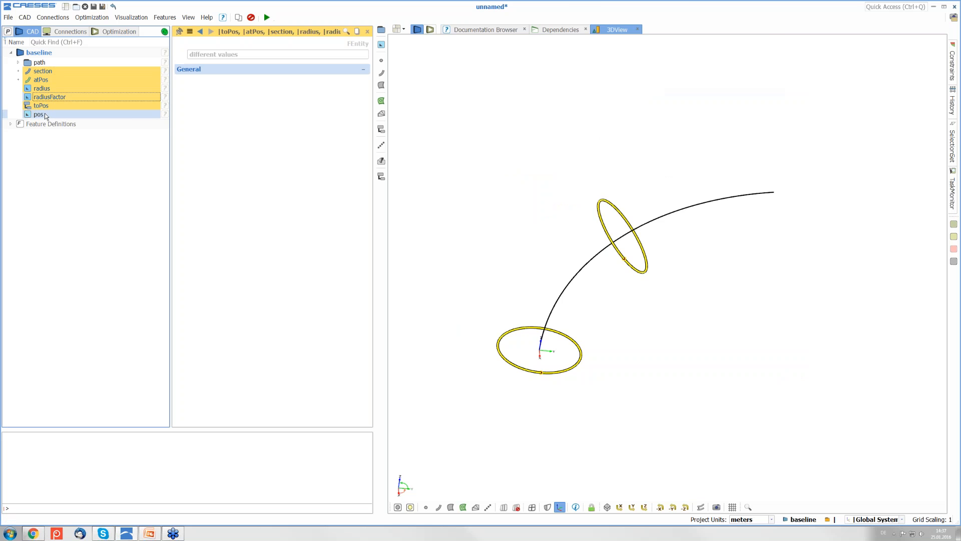
pyautogui.click(381, 30)
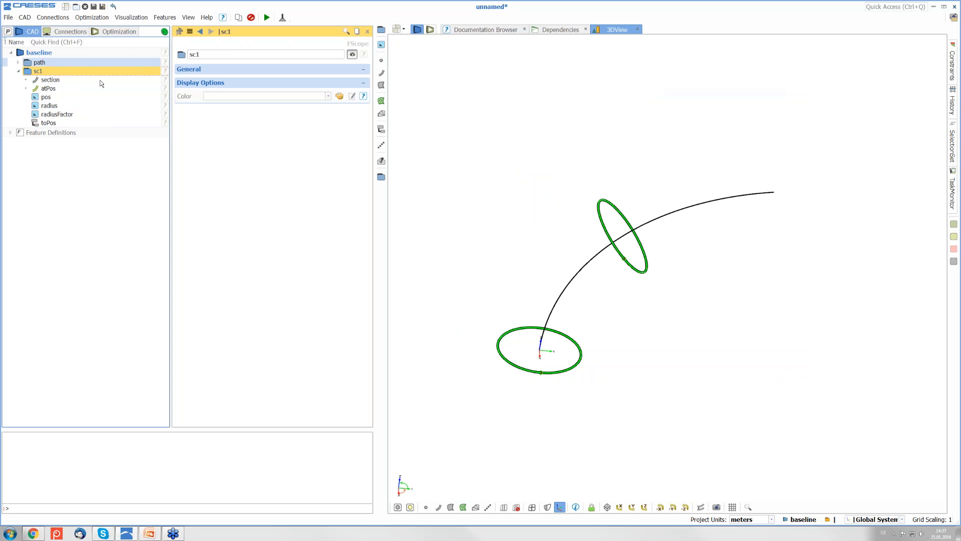
# Rename the new scope as obsolete, hide its contents in the 3D view and collapse it.
pyautogui.doubleClick(196, 54)
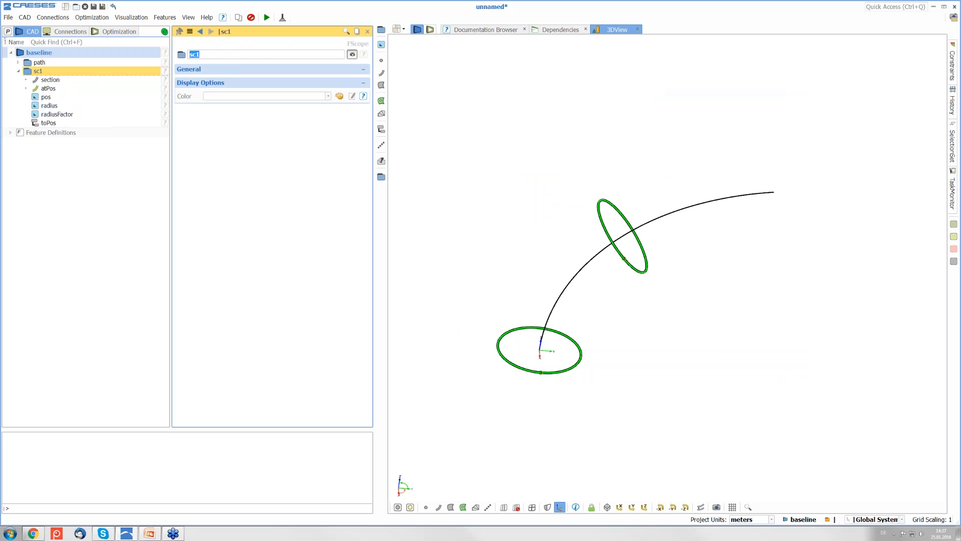
pyautogui.write('obsolete')
pyautogui.click(101, 185)
pyautogui.click(27, 71)
pyautogui.click(19, 72)
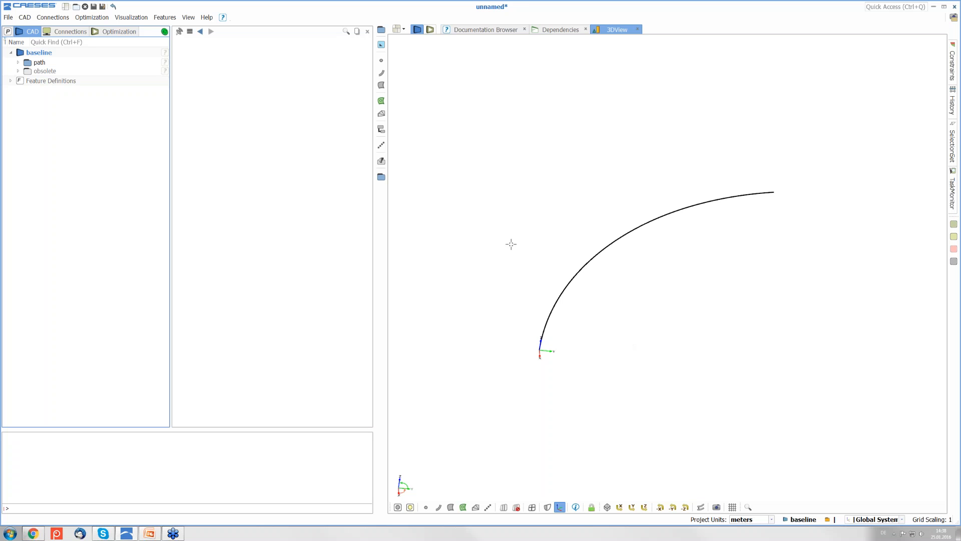
# Create a curve engine and set its definition to ductSection.
pyautogui.click(381, 76)
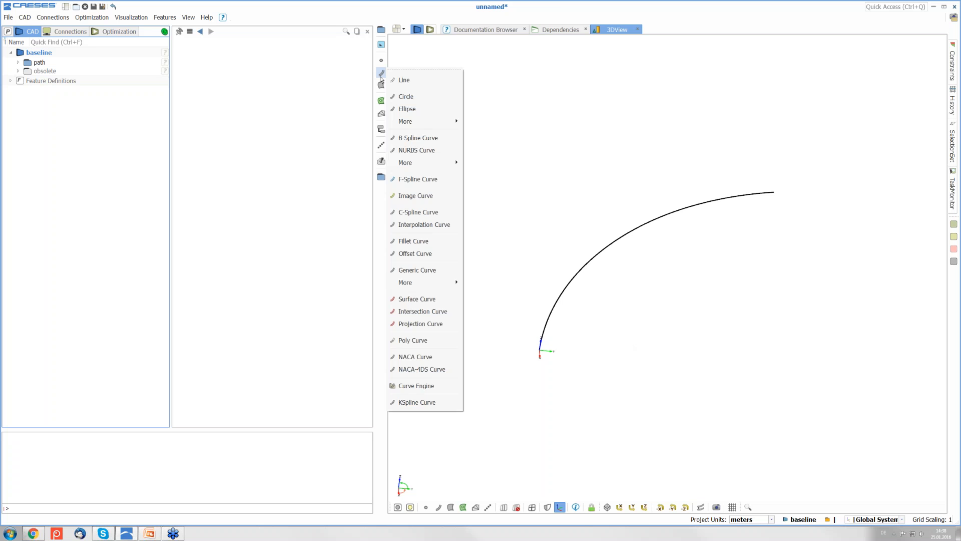
pyautogui.click(423, 387)
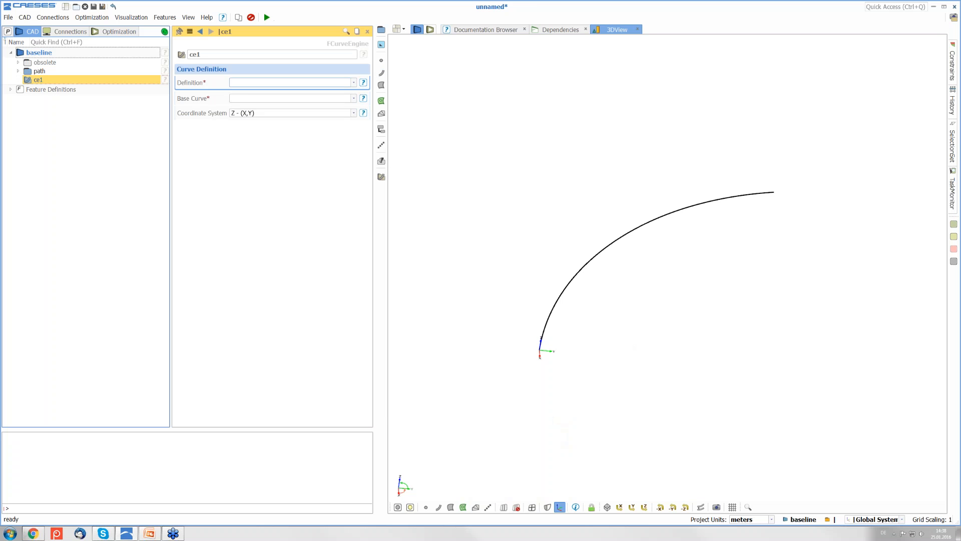
pyautogui.click(353, 82)
pyautogui.click(267, 98)
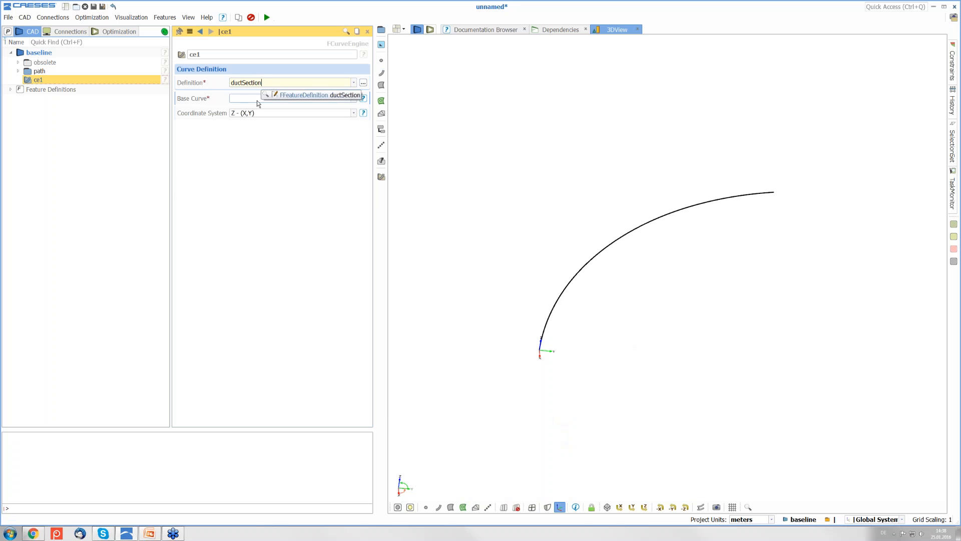
# Set the curve engine's base curve to |atPos and its coordinate system to X - (Y,Z).
pyautogui.click(257, 101)
pyautogui.click(257, 101)
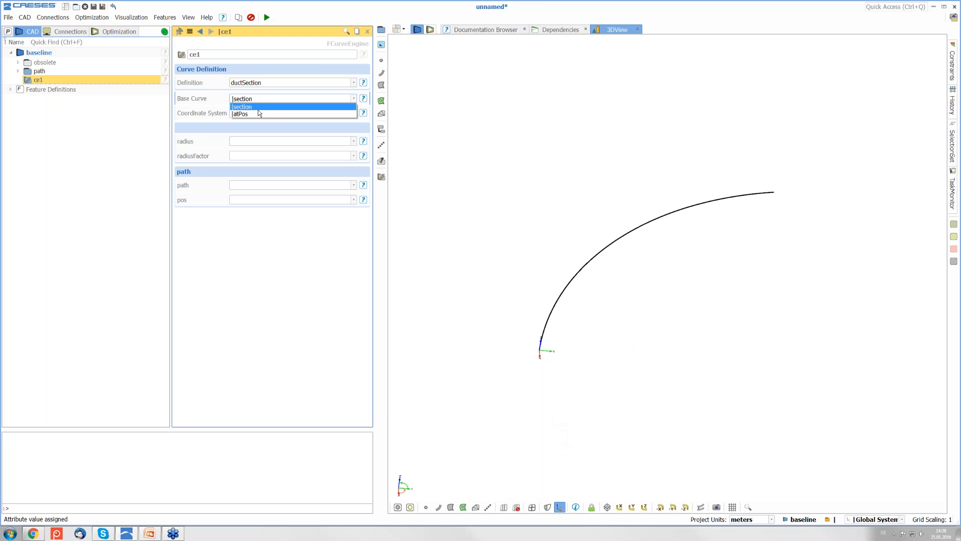
pyautogui.click(259, 114)
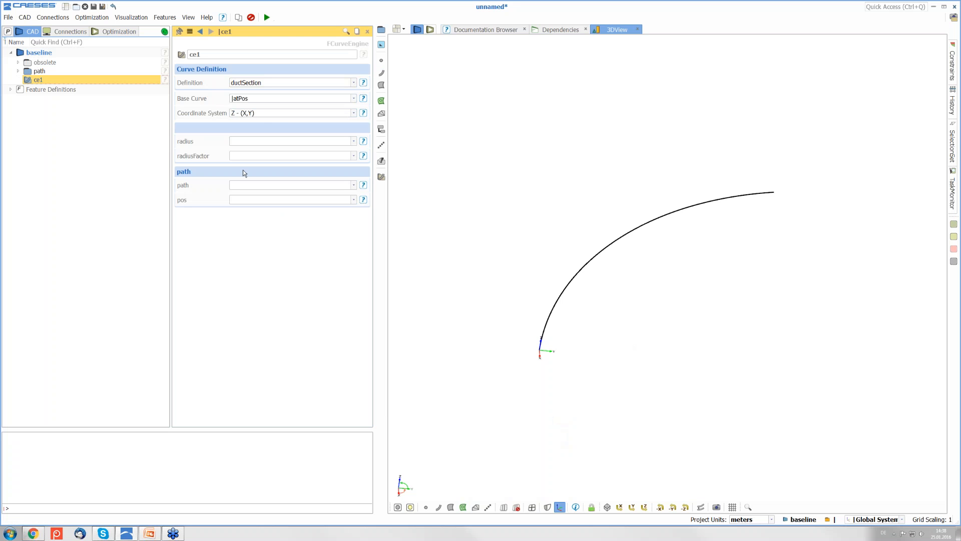
pyautogui.click(268, 112)
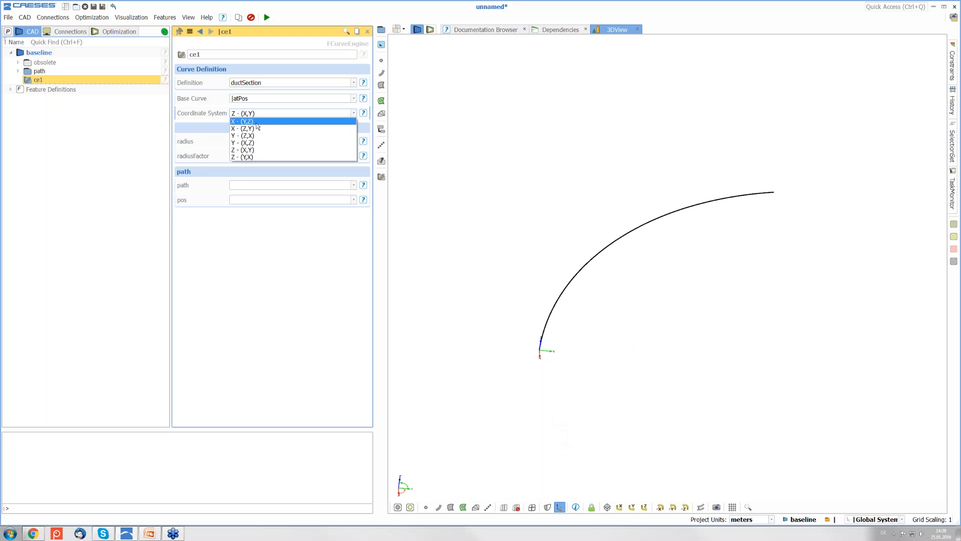
pyautogui.click(256, 122)
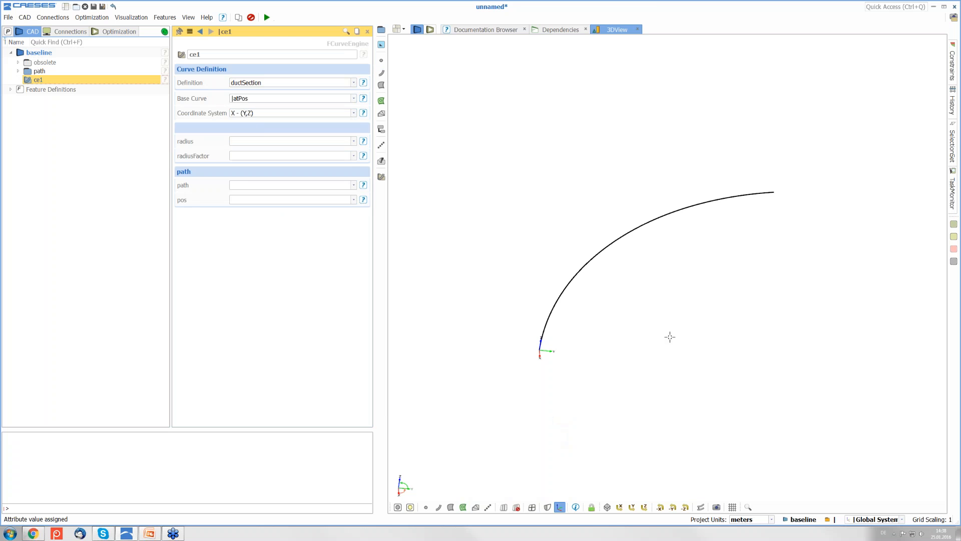
# Set the curve engine's radius to 0.2 and its radiusFactor to 1.
pyautogui.moveTo(694, 298); pyautogui.dragTo(608, 311, button='middle')
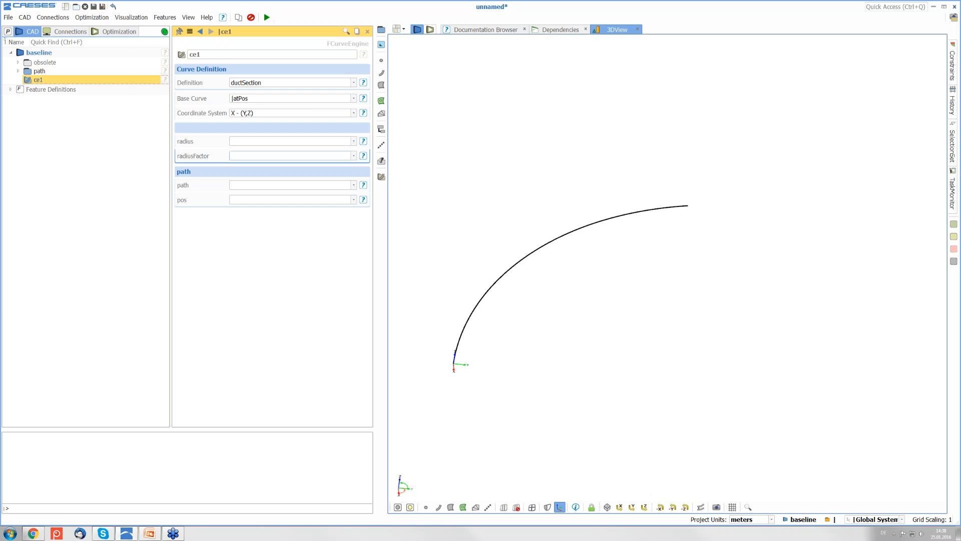
pyautogui.click(244, 141)
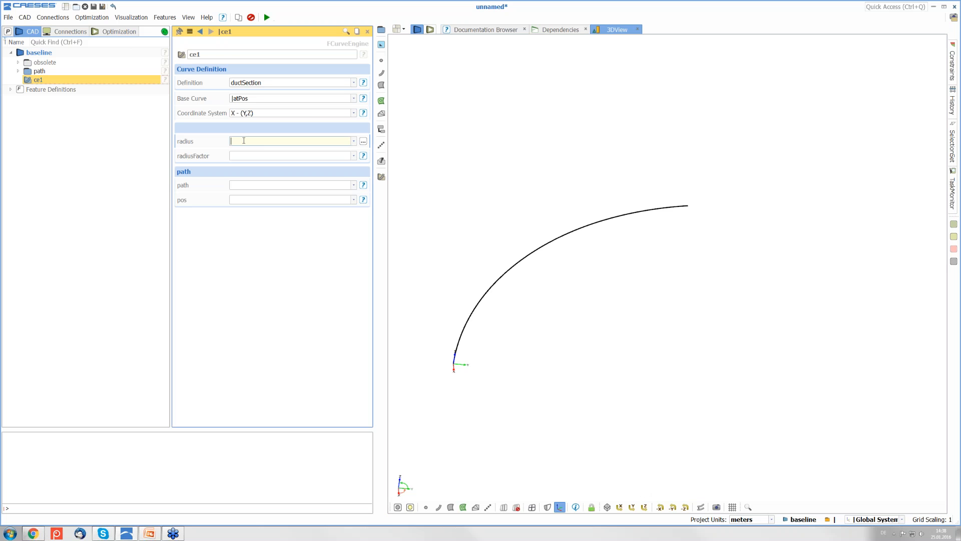
pyautogui.write('0.2')
pyautogui.click(251, 157)
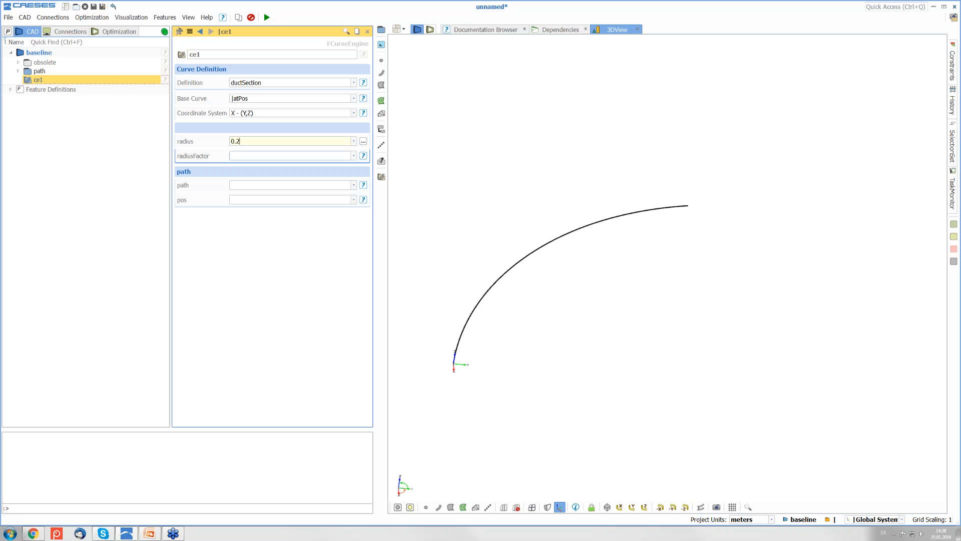
pyautogui.doubleClick(251, 156)
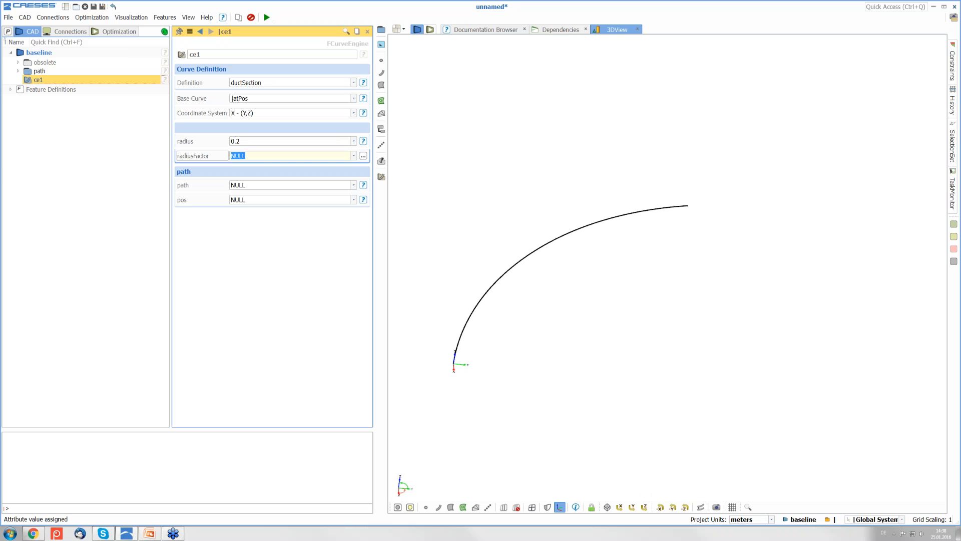
pyautogui.write('1')
pyautogui.press('Return')
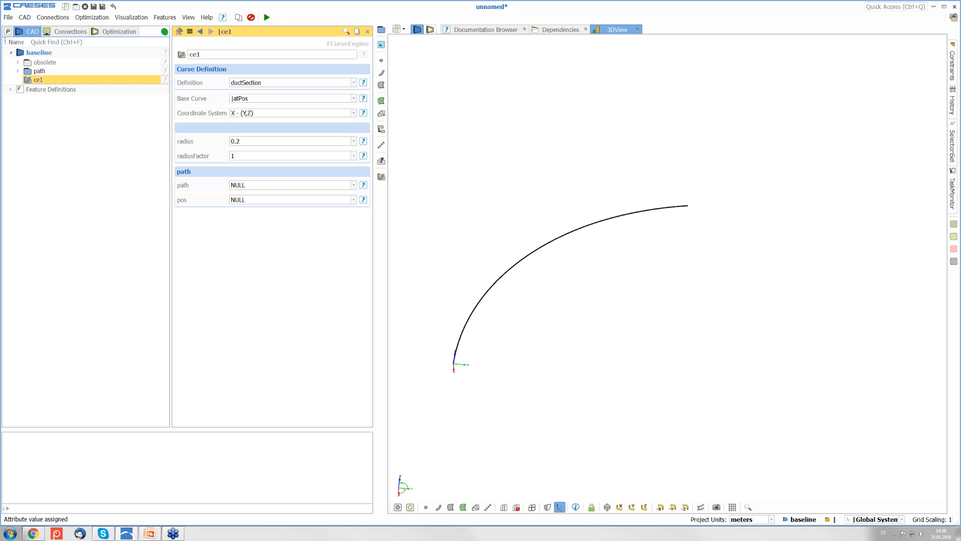
# Assign the F-Spline path curve from the 3D view as the curve engine's path.
pyautogui.doubleClick(257, 185)
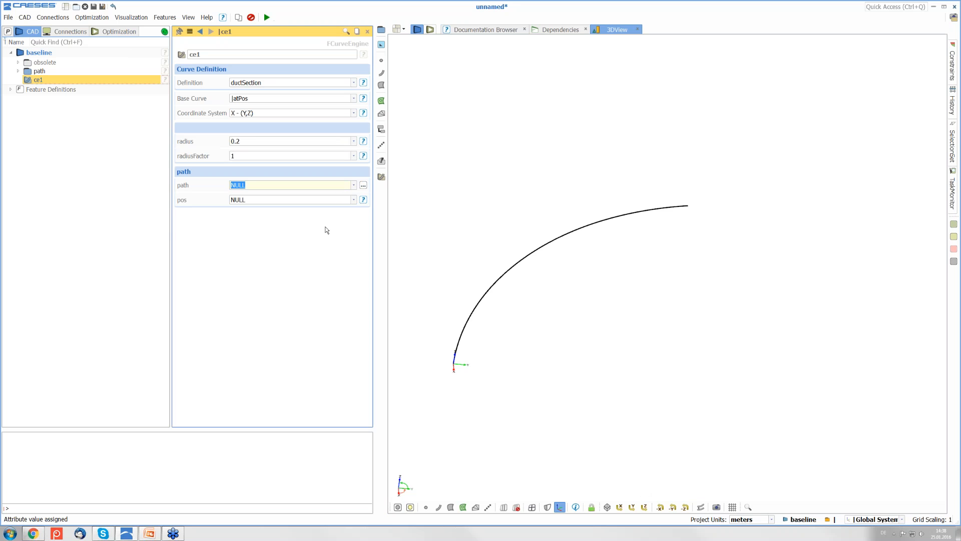
pyautogui.click(506, 260)
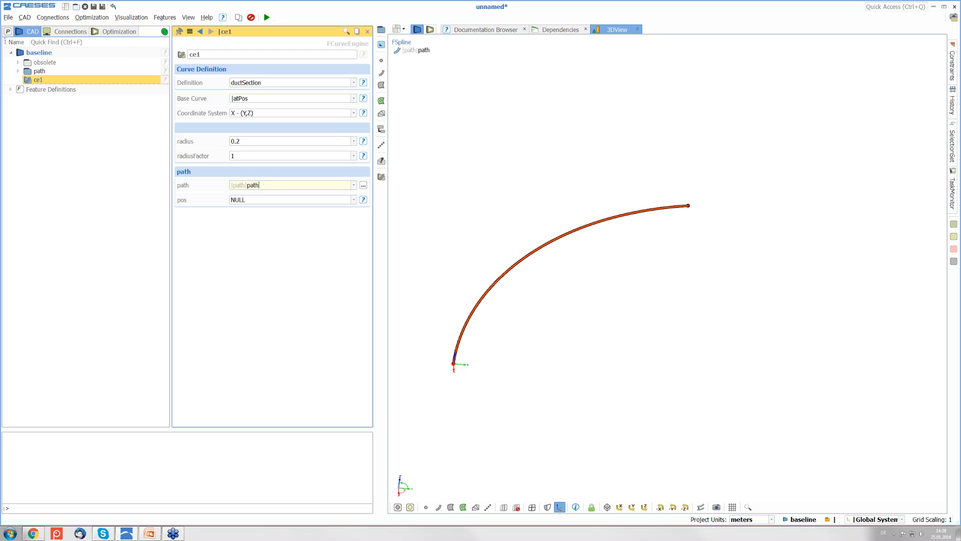
pyautogui.press('Return')
pyautogui.click(410, 281)
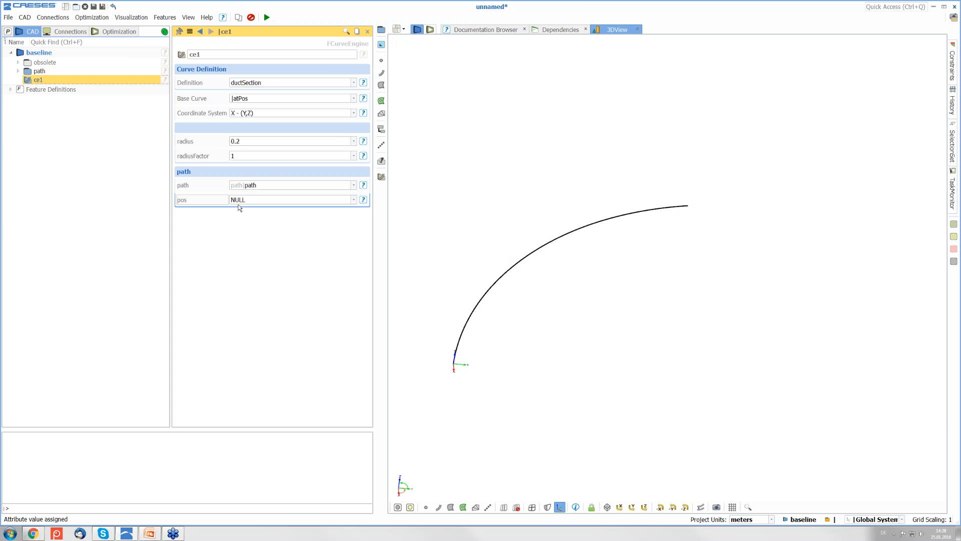
# Create a line curve for the engine's pos input and name it forPos.
pyautogui.click(265, 202)
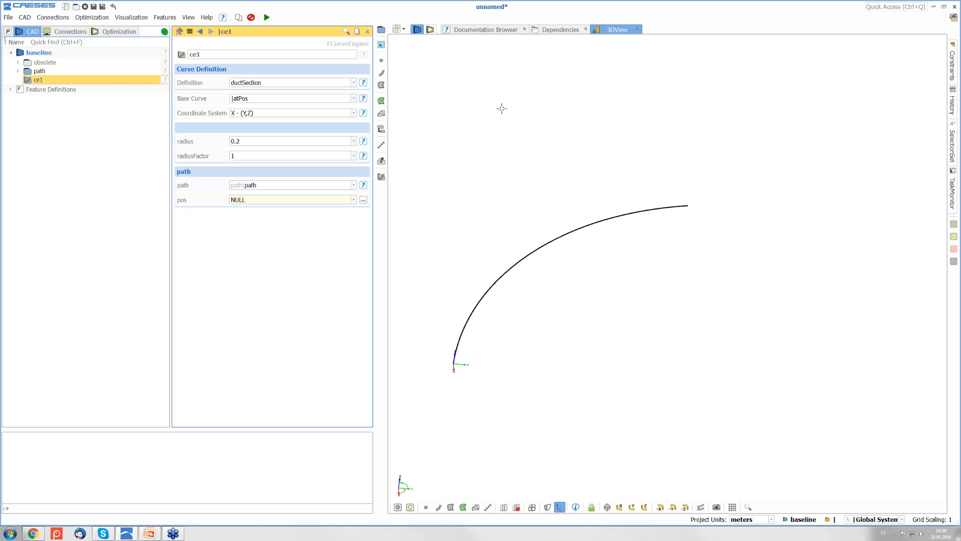
pyautogui.click(242, 201)
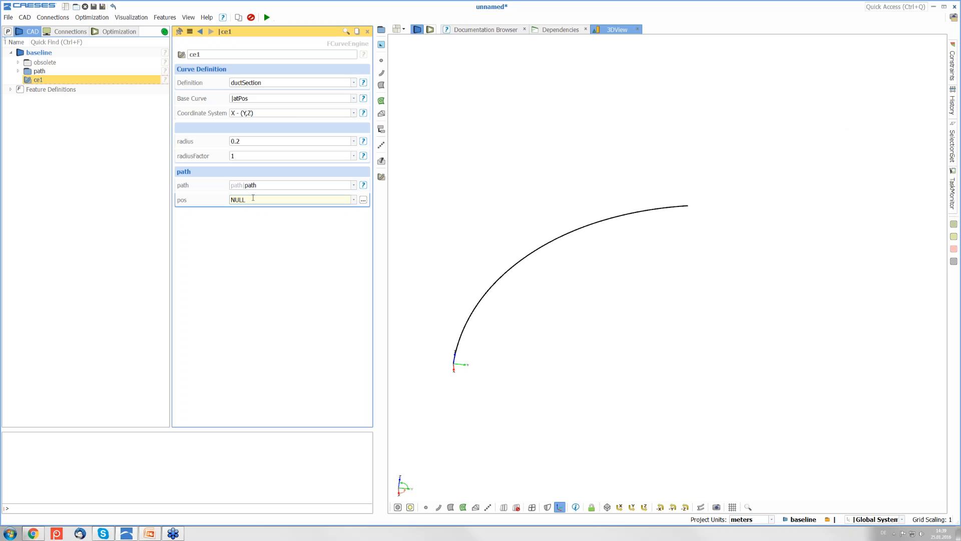
pyautogui.click(381, 72)
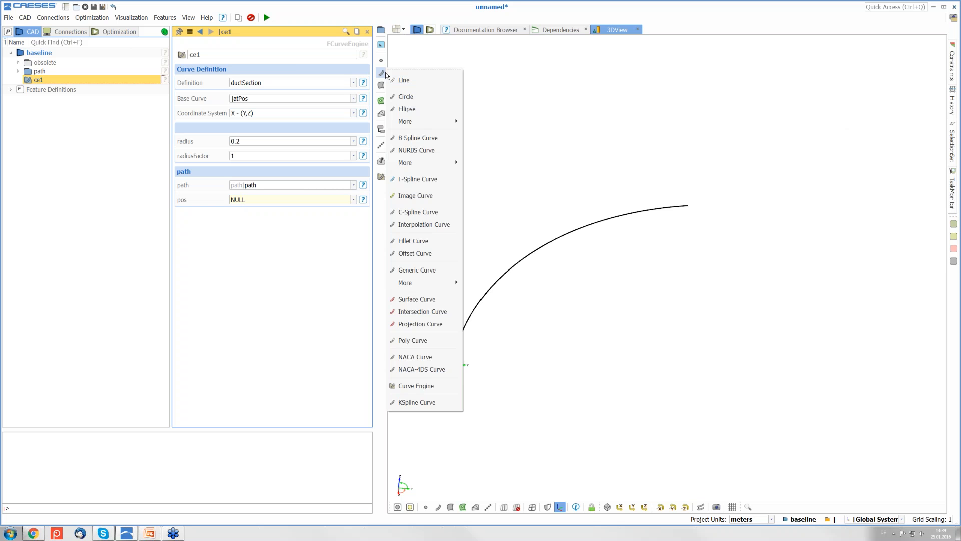
pyautogui.click(420, 81)
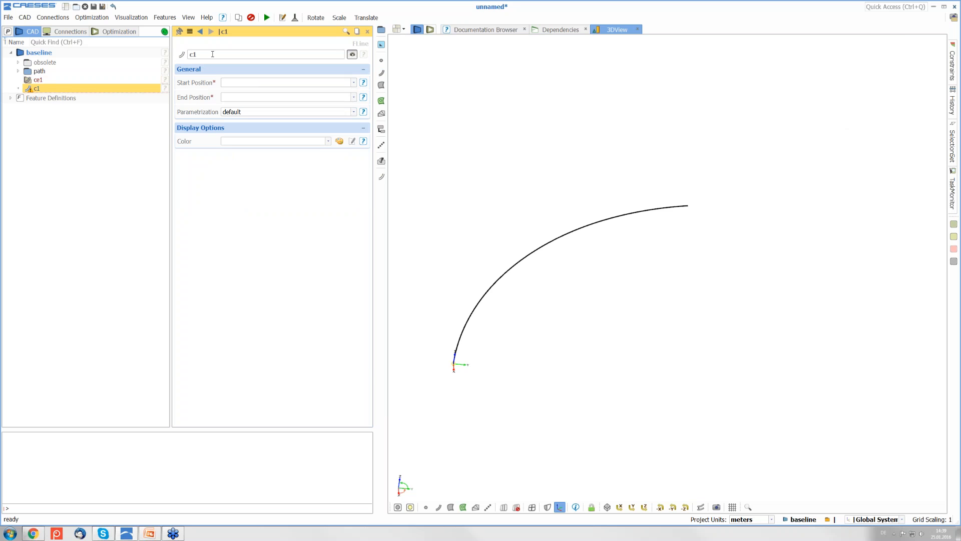
pyautogui.write('for')
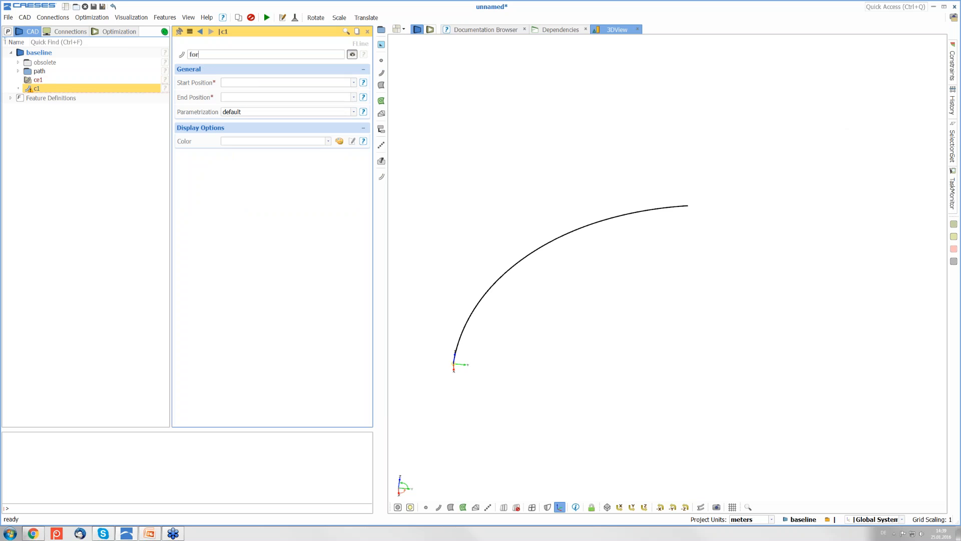
pyautogui.write('Pos')
pyautogui.press('Return')
# Set the forPos line's start position to [0,0,0] and its end position to [0,1,1].
pyautogui.click(238, 83)
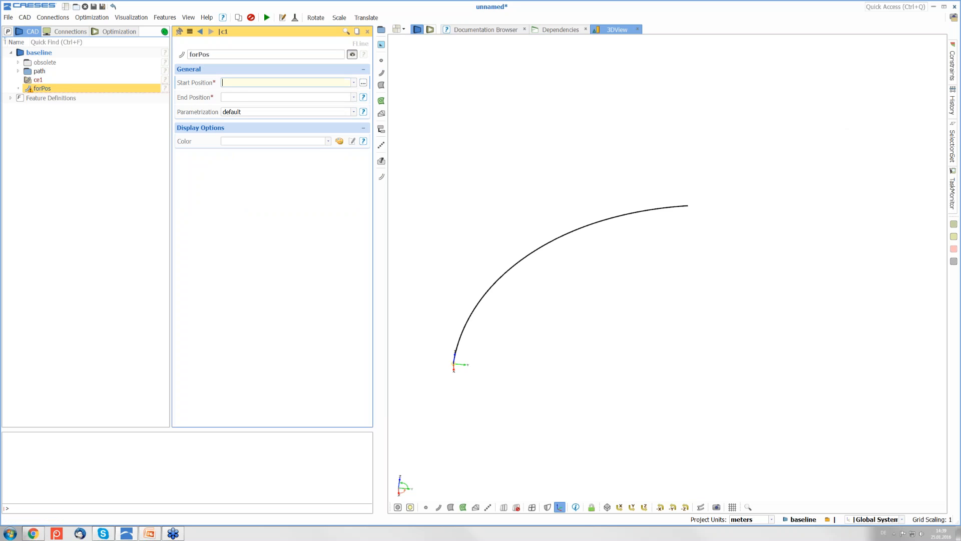
pyautogui.write('[]')
pyautogui.write('0,0,0')
pyautogui.press('Return')
pyautogui.click(244, 98)
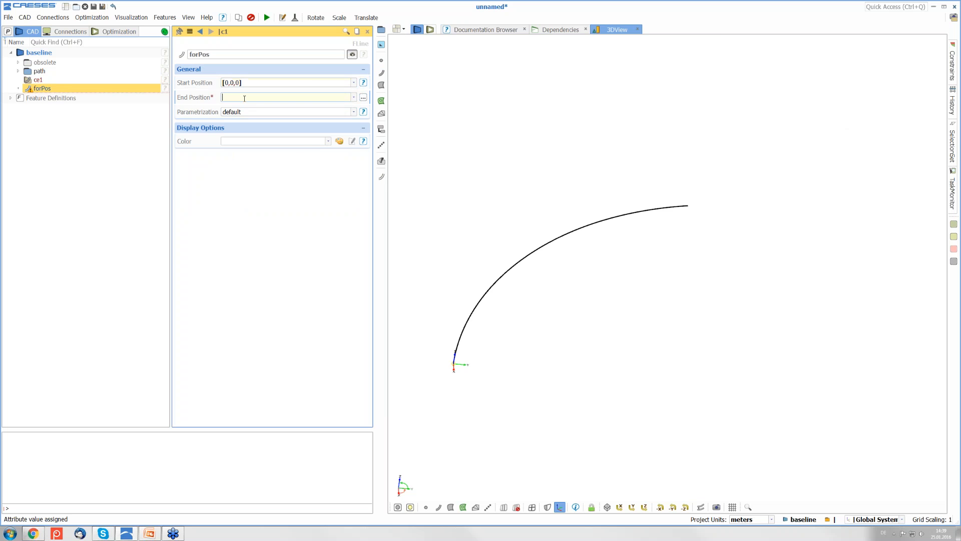
pyautogui.write('[0,1,1]')
pyautogui.press('Return')
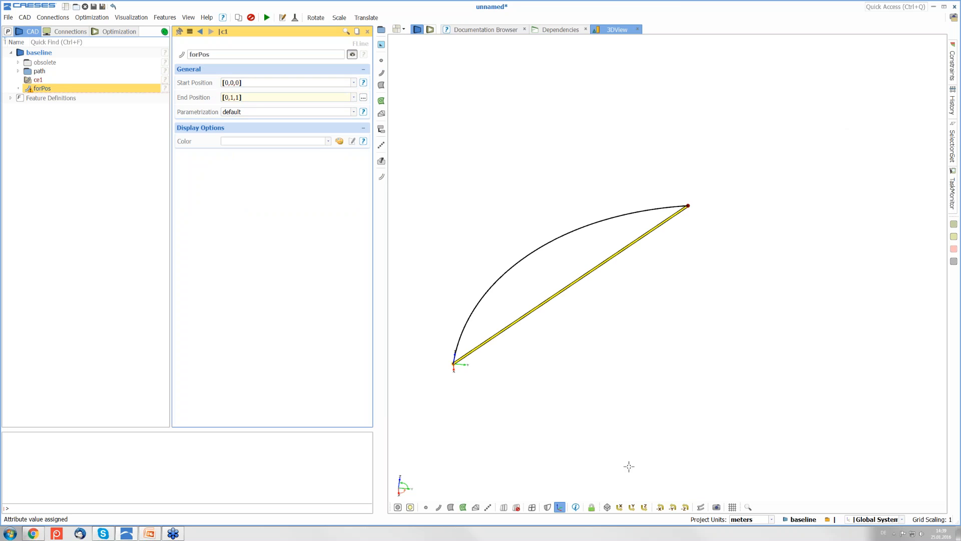
# Assign the forPos line to the curve engine's pos as [forPos, 1].
pyautogui.click(645, 507)
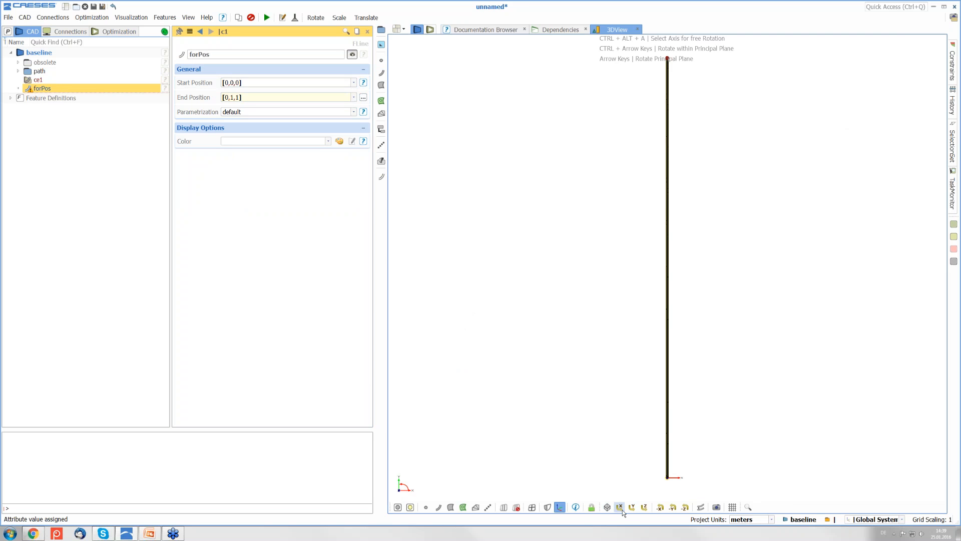
pyautogui.click(619, 507)
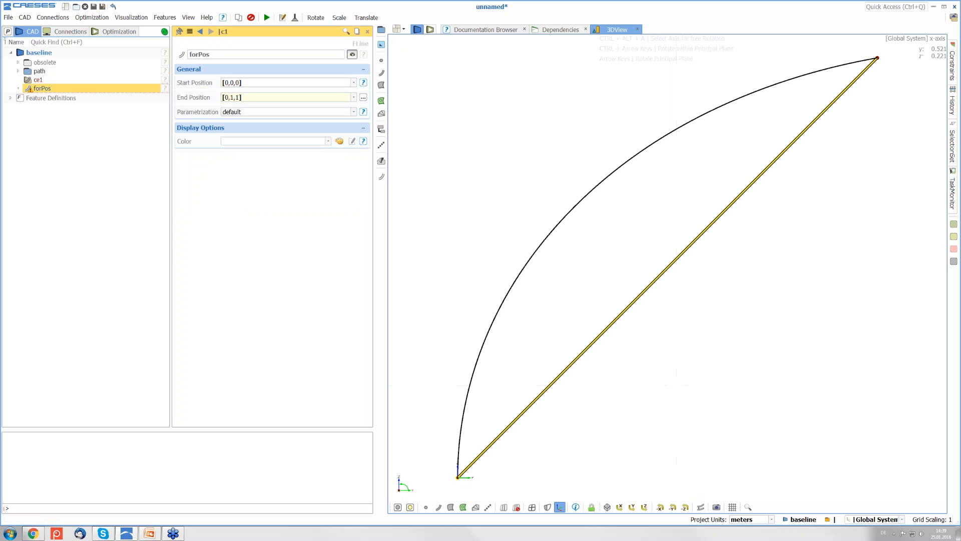
pyautogui.click(676, 385)
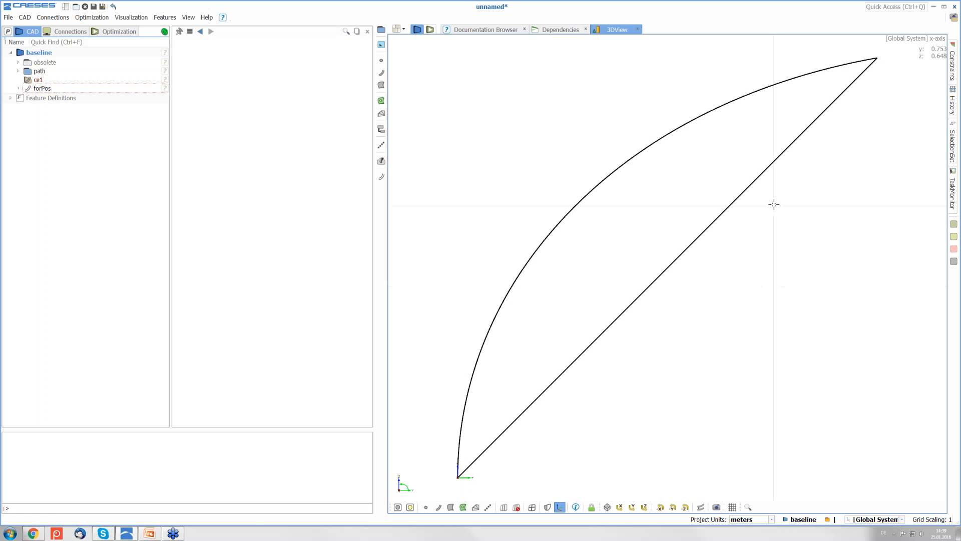
pyautogui.click(40, 80)
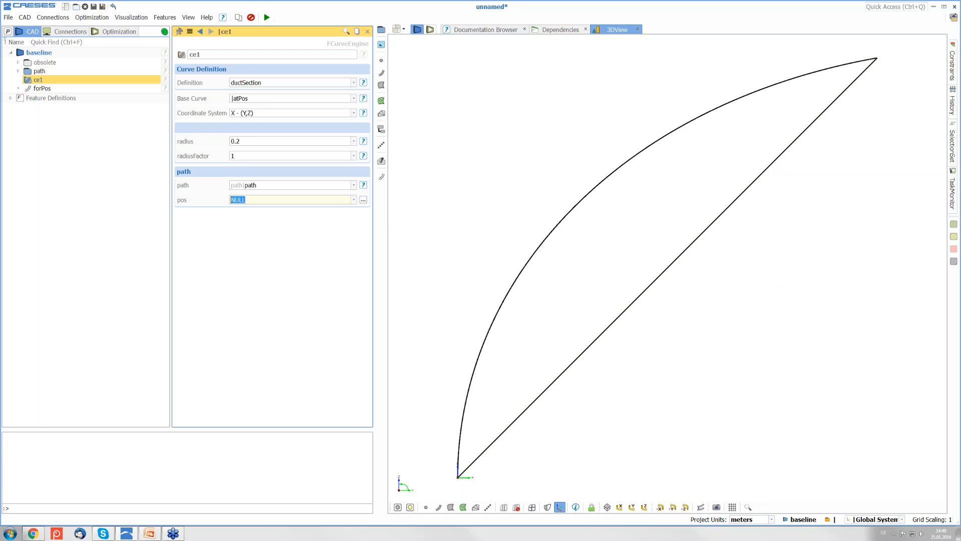
pyautogui.click(62, 89)
pyautogui.press('Return')
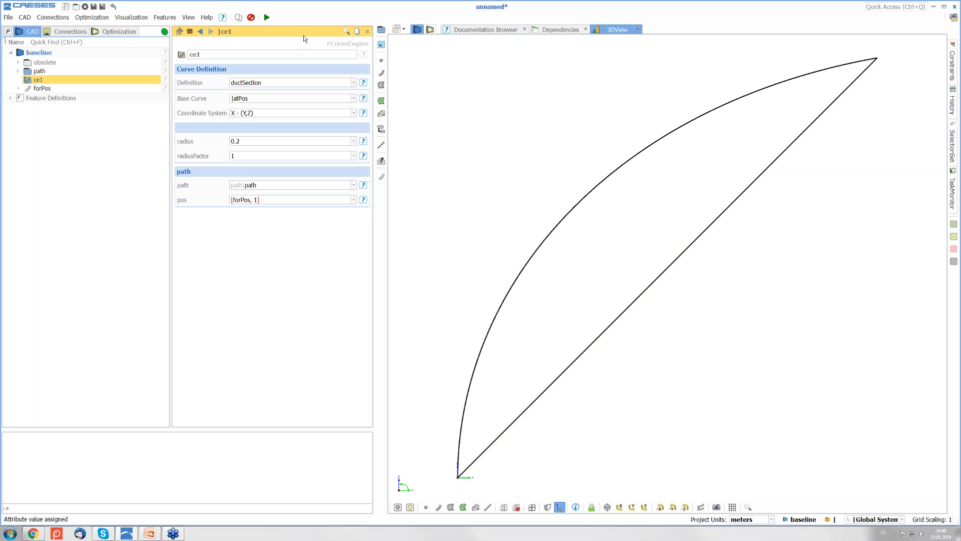
# Rename the curve engine as forDuct.
pyautogui.click(206, 53)
pyautogui.moveTo(207, 54); pyautogui.dragTo(161, 53)
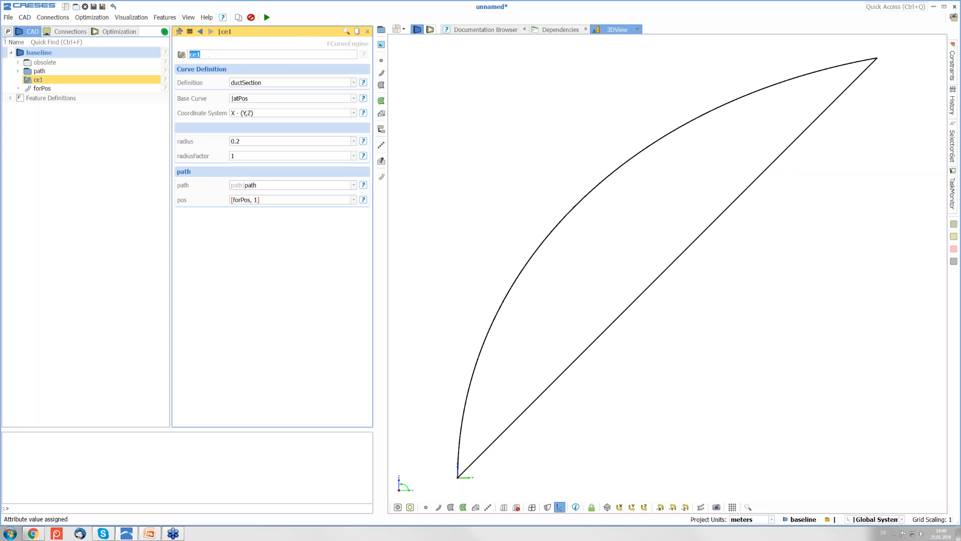
pyautogui.write('forDuct')
pyautogui.press('Return')
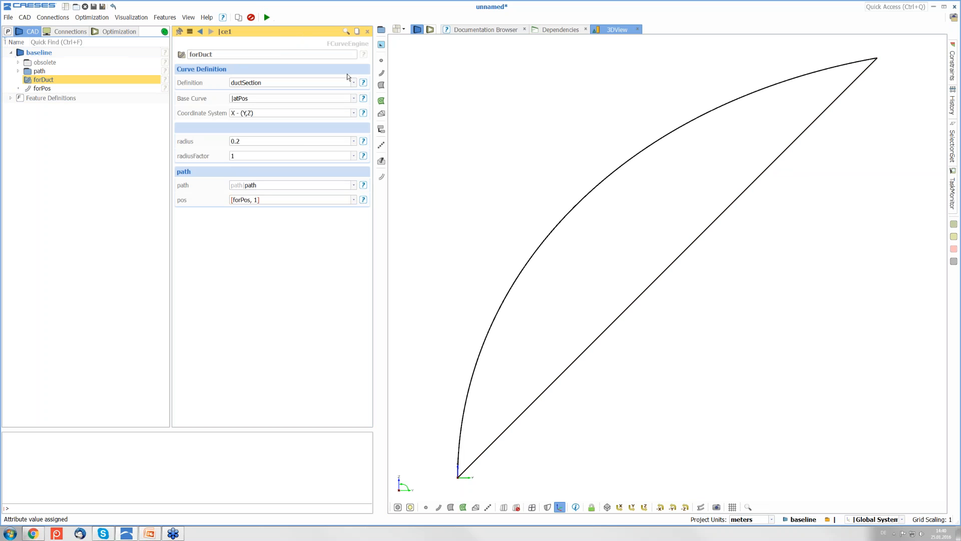
# Create a meta surface with the forDuct engine, running from base position 0 to 1.
pyautogui.click(382, 86)
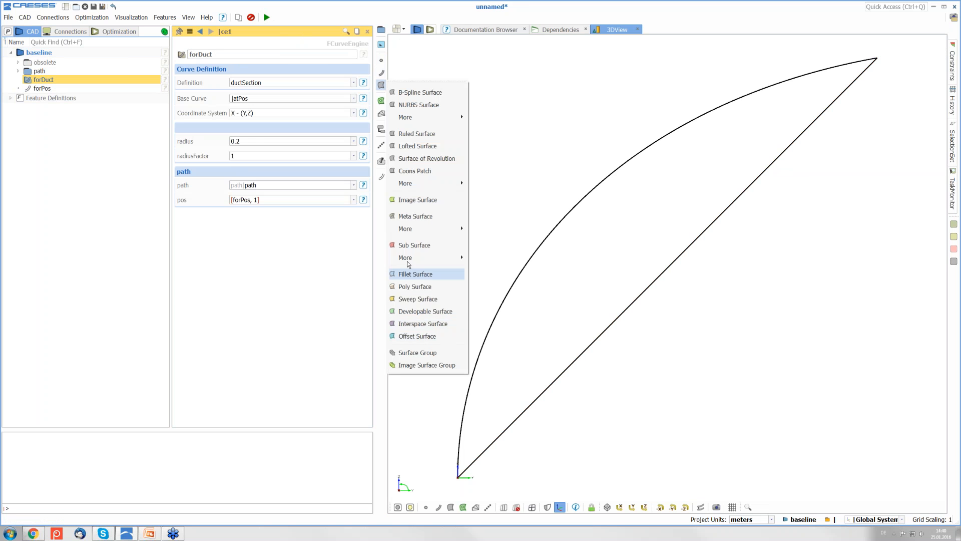
pyautogui.click(418, 217)
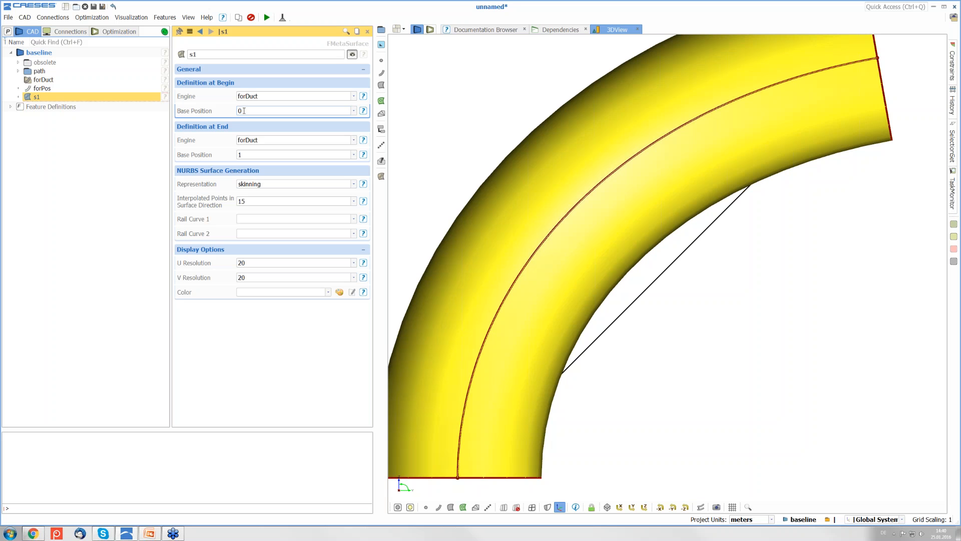
pyautogui.scroll(-3, 715, 271)
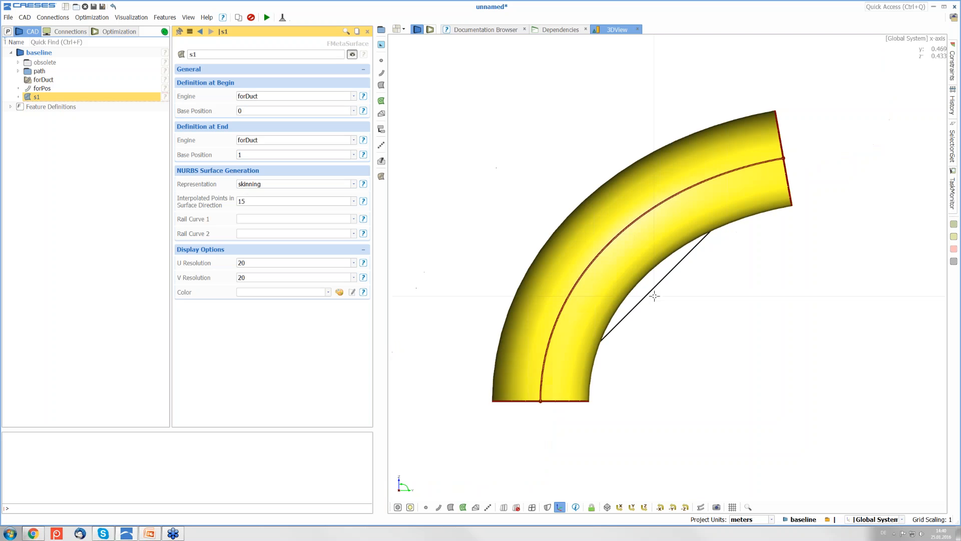
pyautogui.moveTo(714, 271); pyautogui.dragTo(631, 297)
pyautogui.scroll(3, 725, 290)
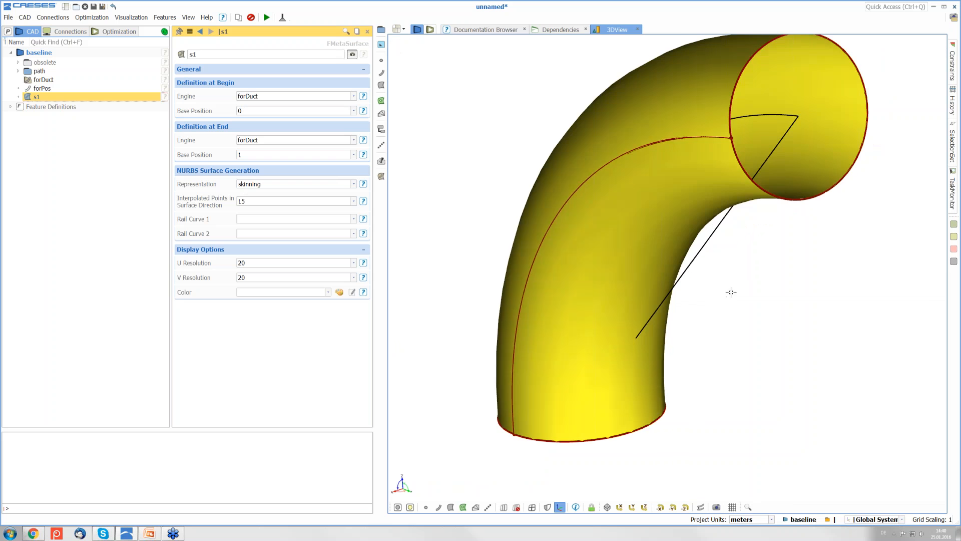
pyautogui.moveTo(726, 296); pyautogui.dragTo(736, 294)
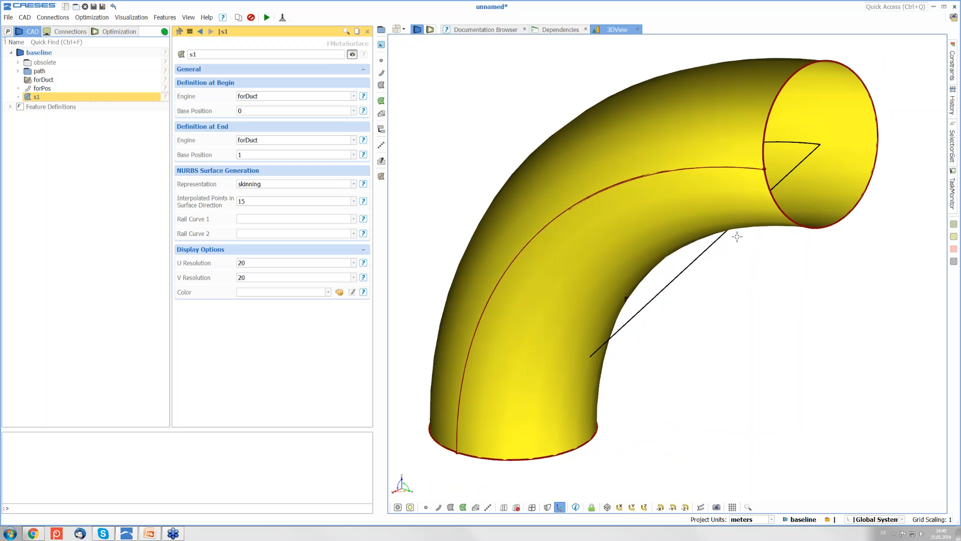
# Try an end base position of 0.5 on the meta surface and restore it to 1.
pyautogui.click(228, 155)
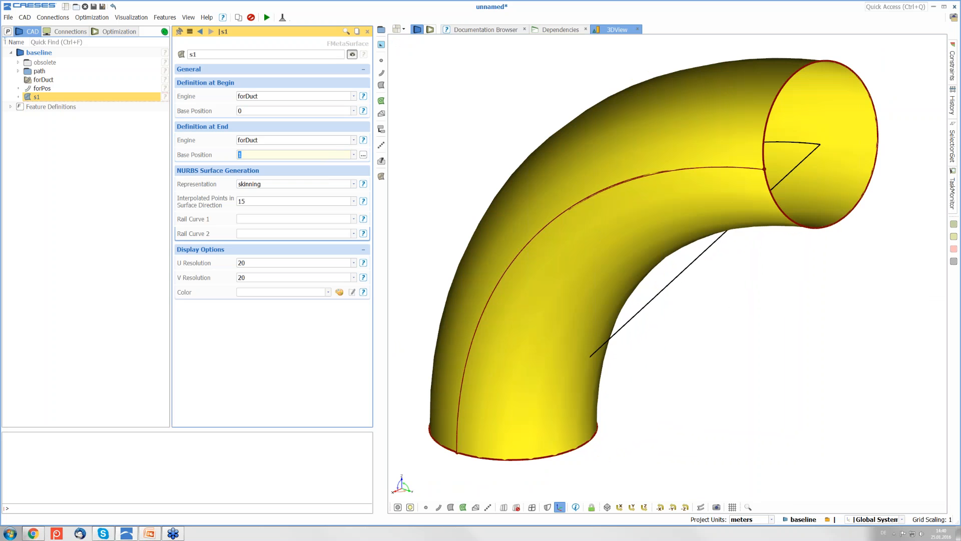
pyautogui.write('.5')
pyautogui.press('Return')
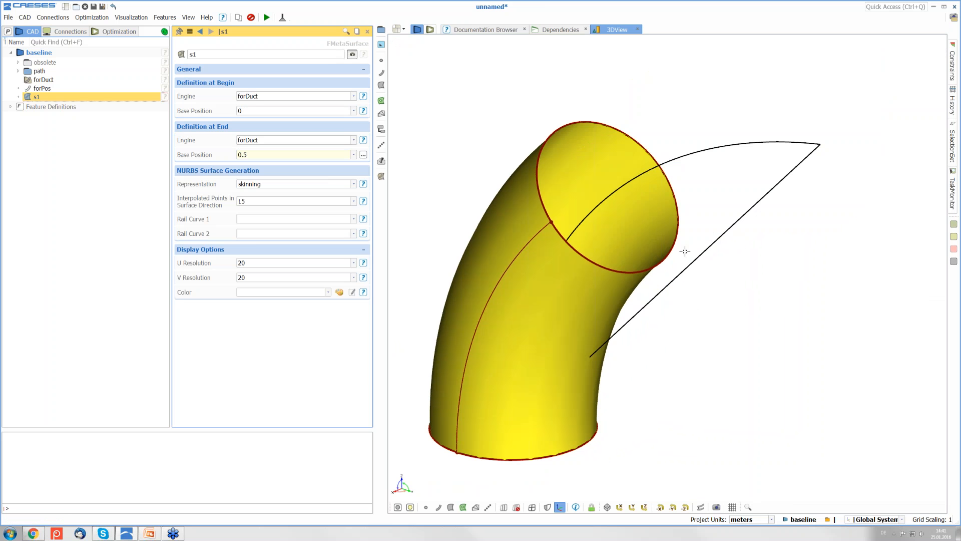
pyautogui.moveTo(682, 250)
pyautogui.mouseDown()
pyautogui.moveTo(709, 255)
pyautogui.moveTo(693, 256)
pyautogui.mouseUp()
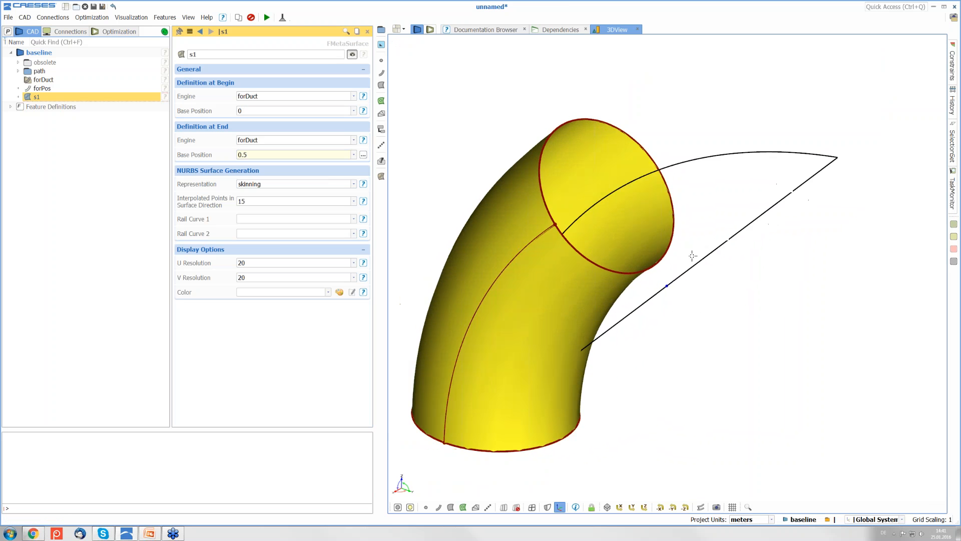
pyautogui.doubleClick(265, 154)
pyautogui.write('1')
pyautogui.press('Return')
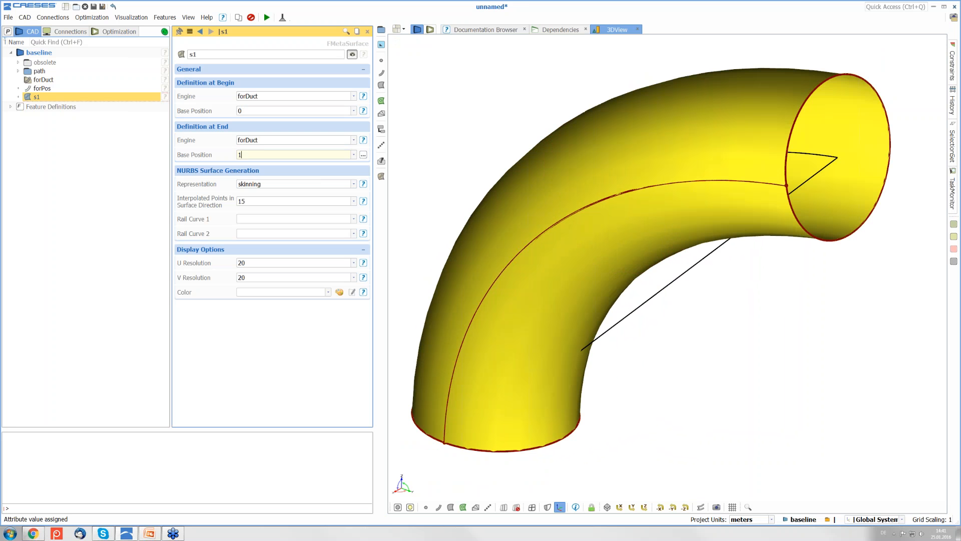
# Set the meta surface's U and V display resolutions to 50.
pyautogui.doubleClick(257, 261)
pyautogui.write('50')
pyautogui.press('Return')
pyautogui.doubleClick(245, 277)
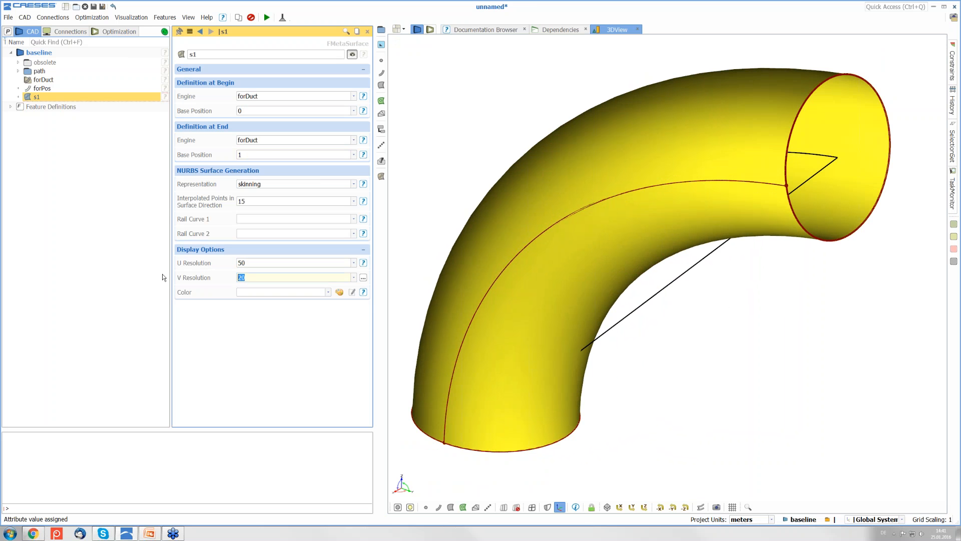
pyautogui.write('50')
pyautogui.click(766, 339)
pyautogui.scroll(-2, 763, 338)
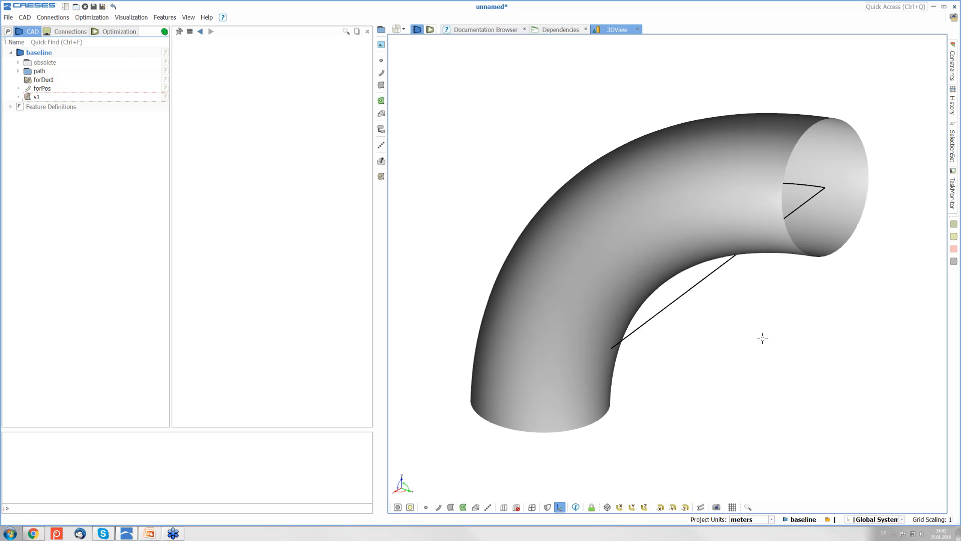
# Rename the meta surface as duct.
pyautogui.click(49, 95)
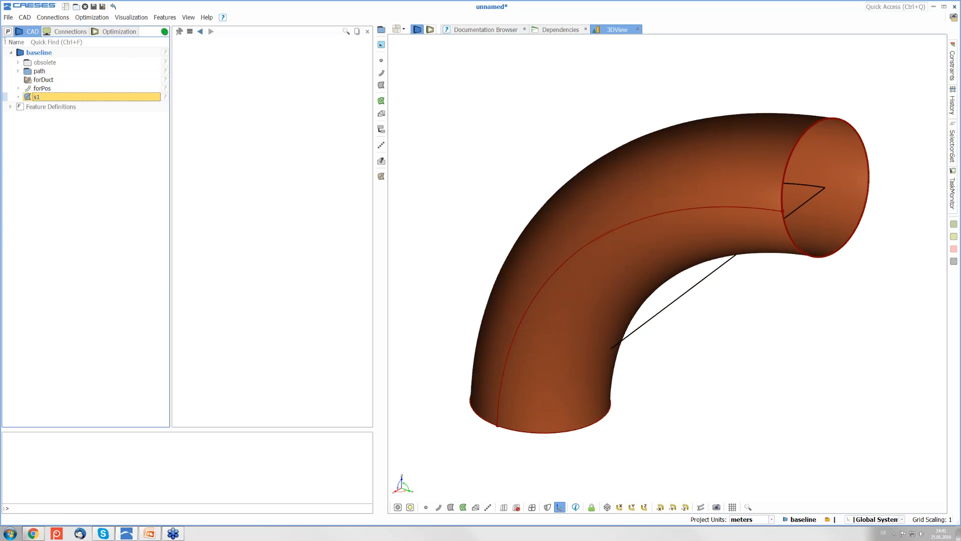
pyautogui.moveTo(212, 55); pyautogui.dragTo(91, 46)
pyautogui.write('d')
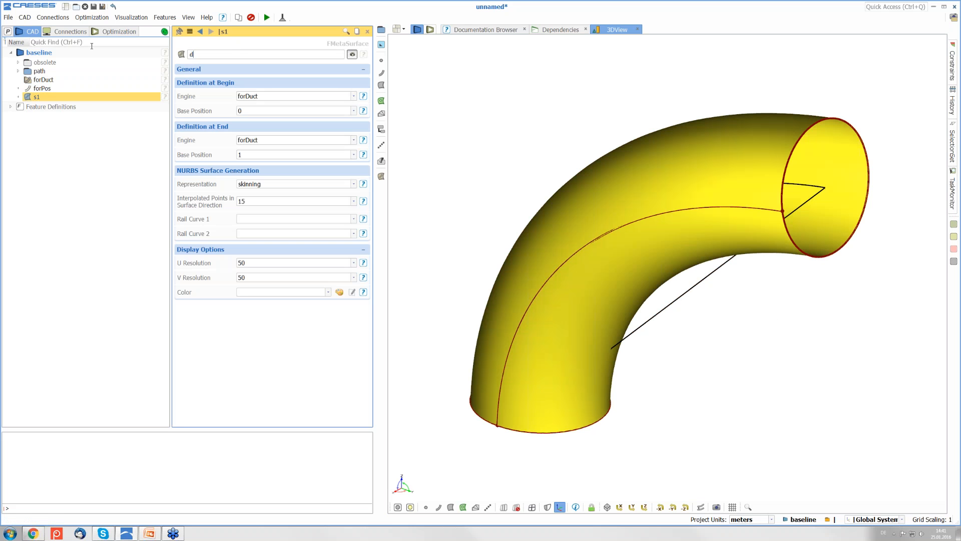
pyautogui.write('uct')
pyautogui.press('Return')
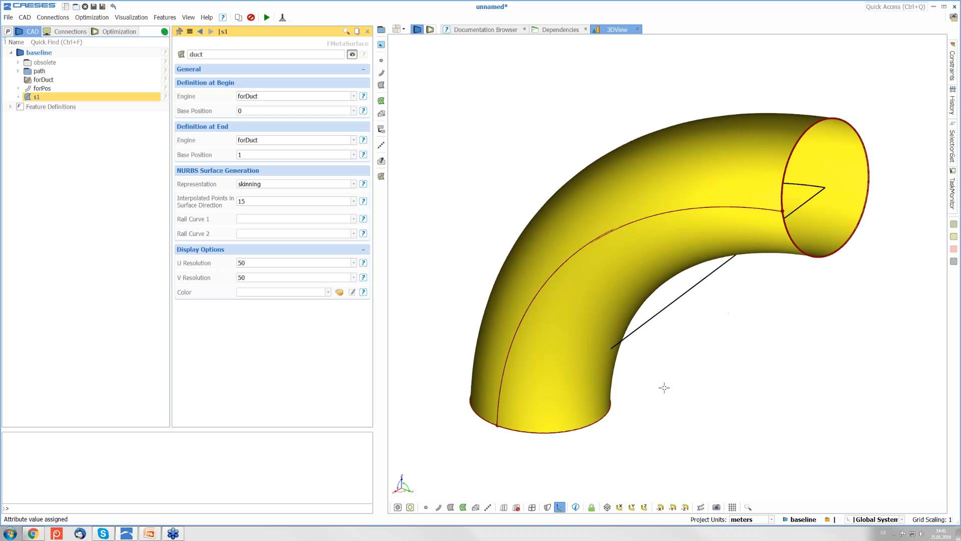
# Try a radius of 0.3 in the forDuct engine and restore it to 0.2.
pyautogui.click(44, 80)
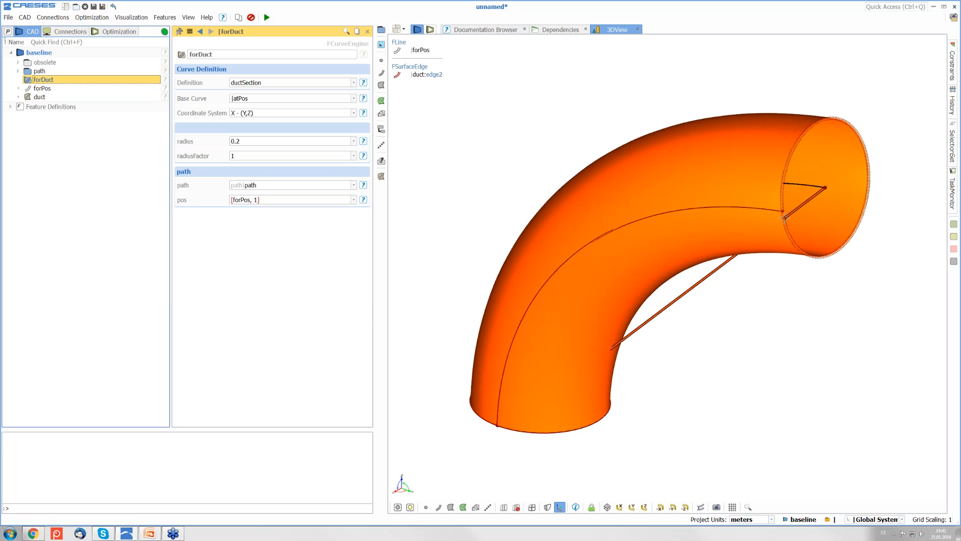
pyautogui.click(246, 143)
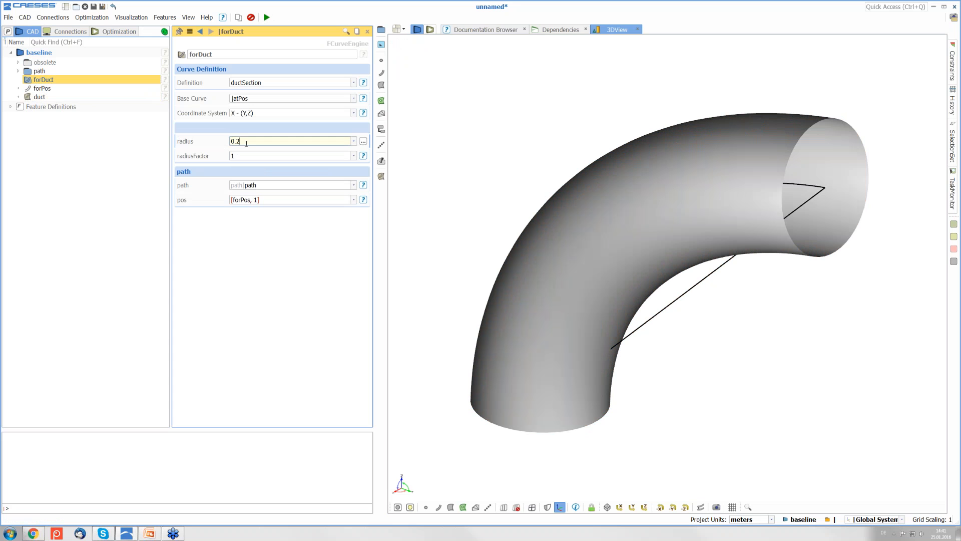
pyautogui.write('3')
pyautogui.press('Return')
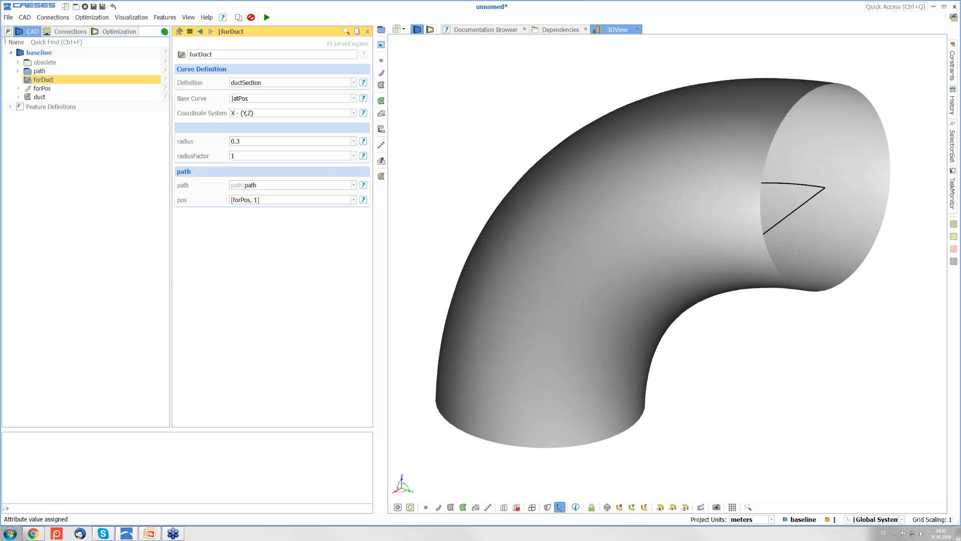
pyautogui.click(246, 142)
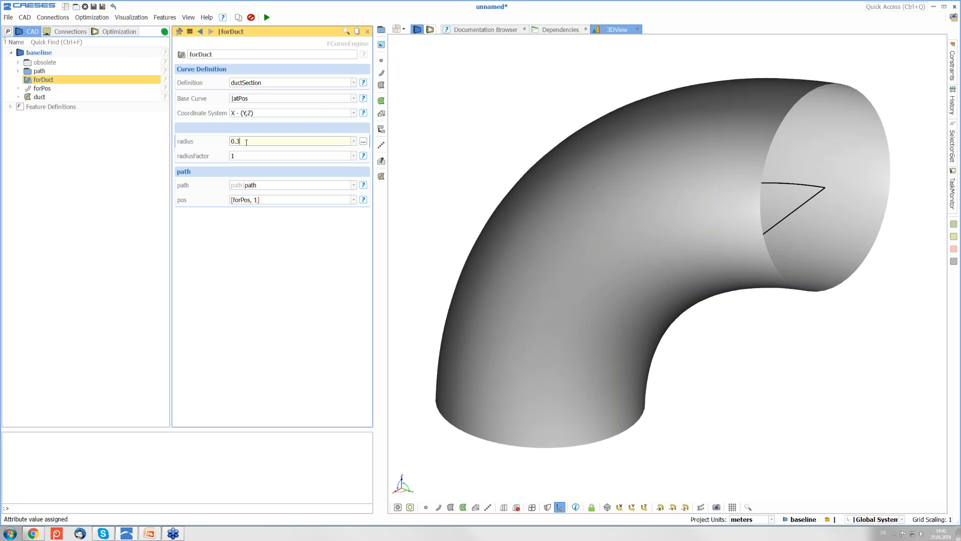
pyautogui.press('BackSpace')
pyautogui.write('2')
pyautogui.press('Return')
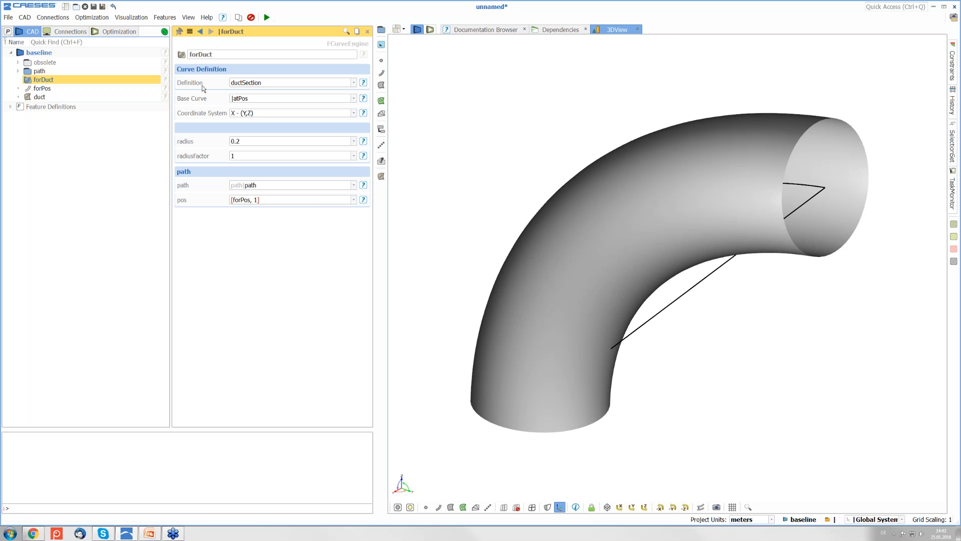
# Create a new F-Spline curve and hide the surfaces in the 3D view.
pyautogui.click(383, 76)
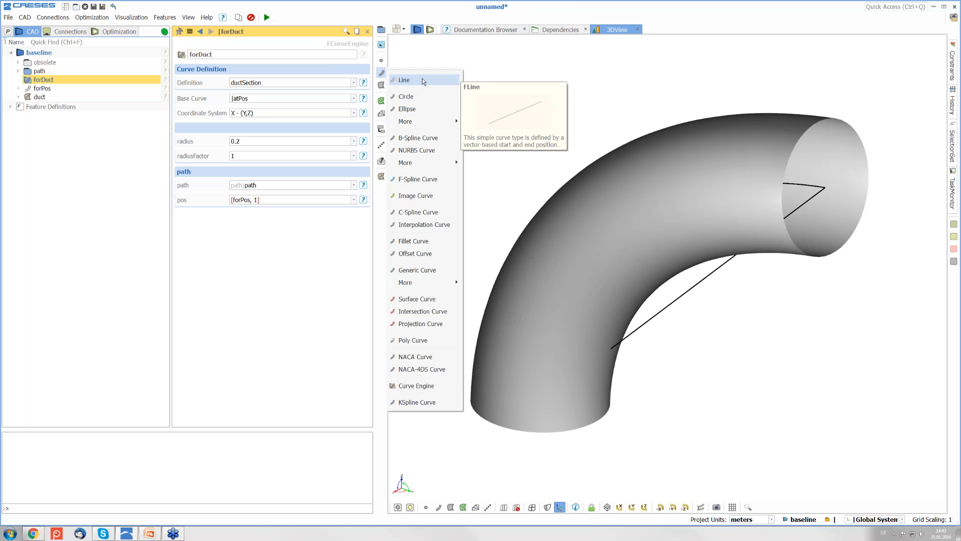
pyautogui.click(429, 179)
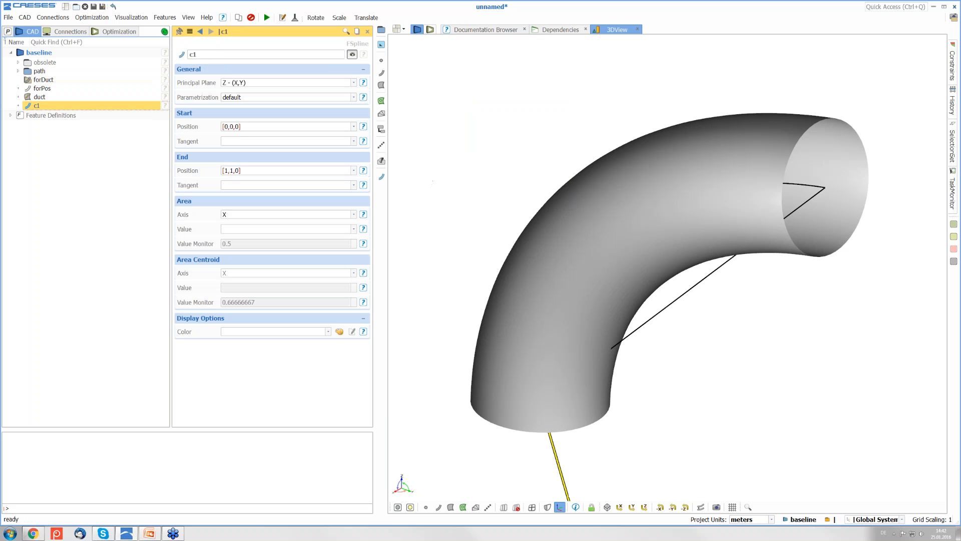
pyautogui.click(619, 507)
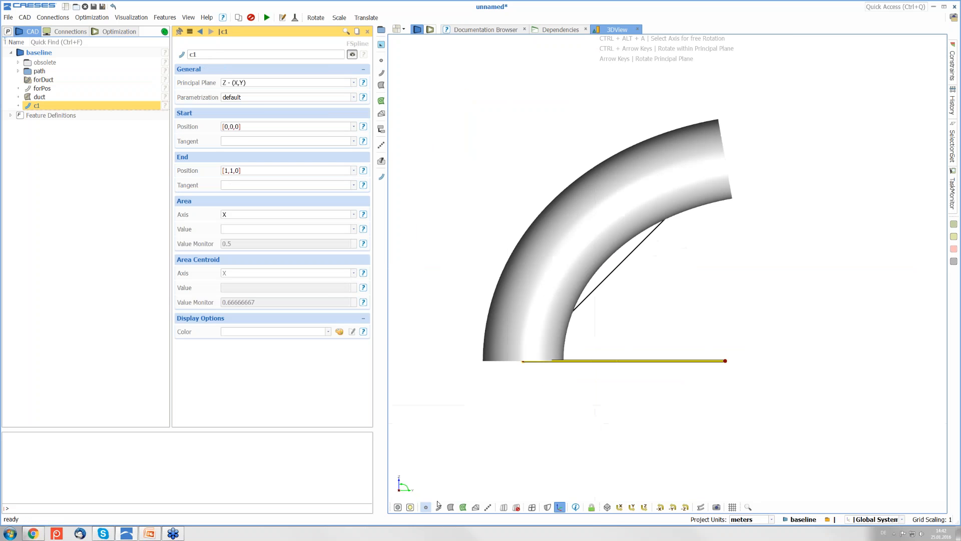
pyautogui.click(451, 507)
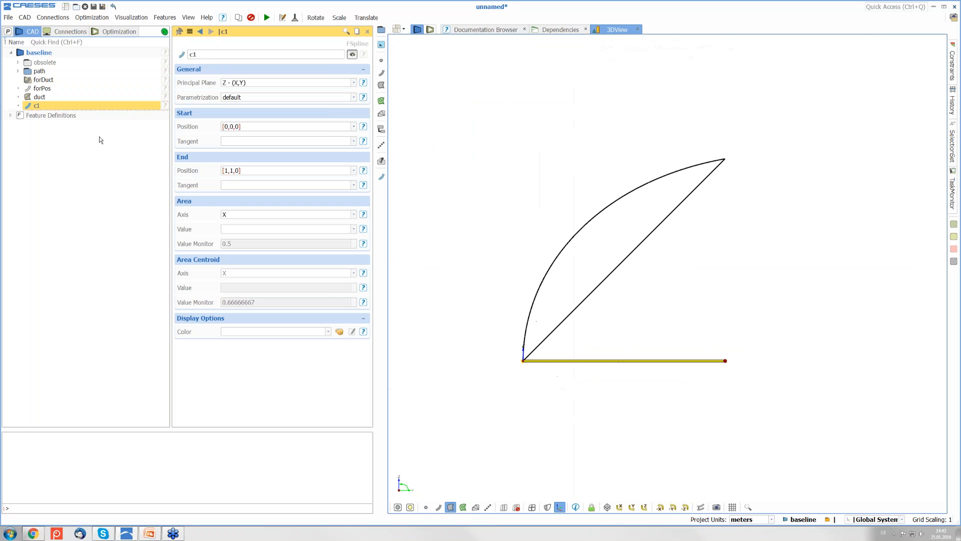
# Set the start position of the new F-Spline curve to [0,0,0.2].
pyautogui.click(240, 171)
pyautogui.doubleClick(238, 126)
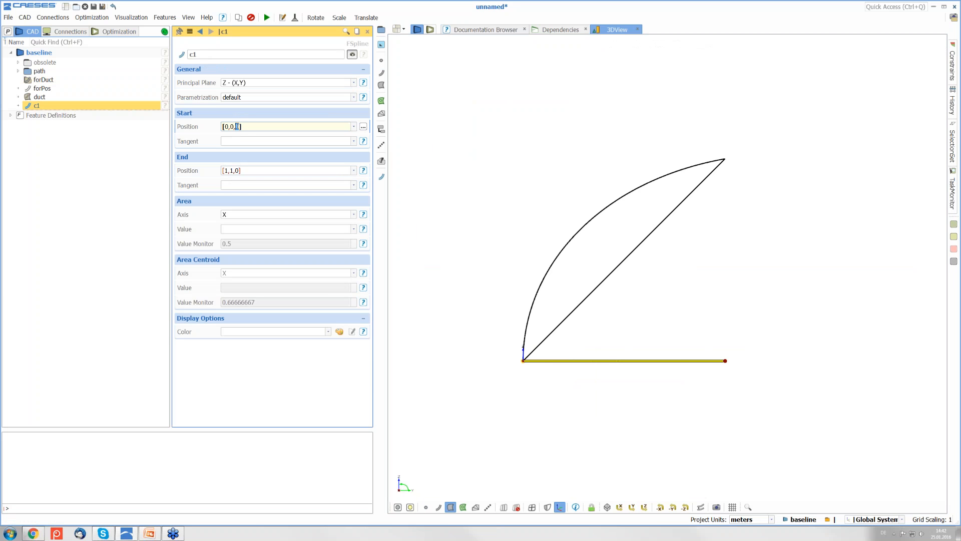
pyautogui.press('BackSpace')
pyautogui.write('0.2')
pyautogui.press('Return')
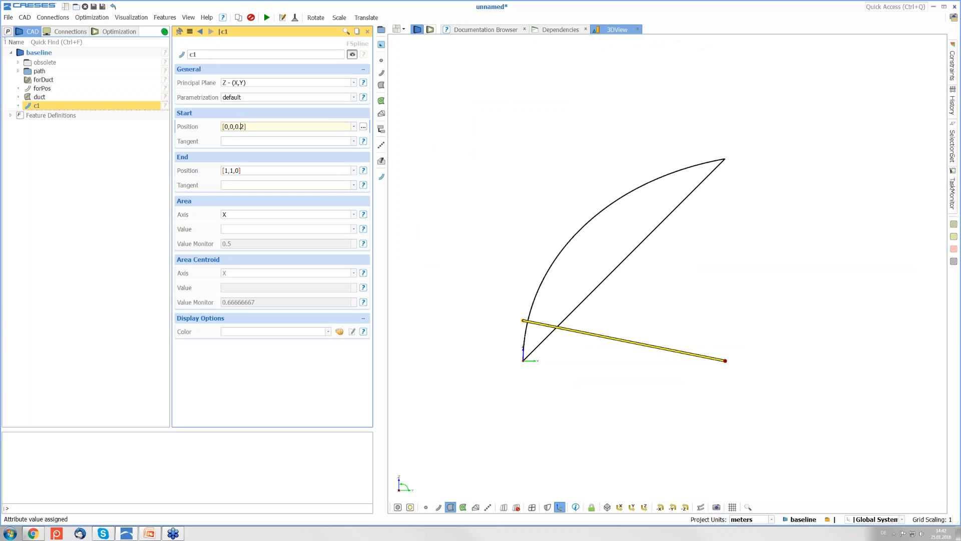
# Set the end position of the F-Spline curve to [0,1,0.35].
pyautogui.doubleClick(232, 171)
pyautogui.doubleClick(225, 170)
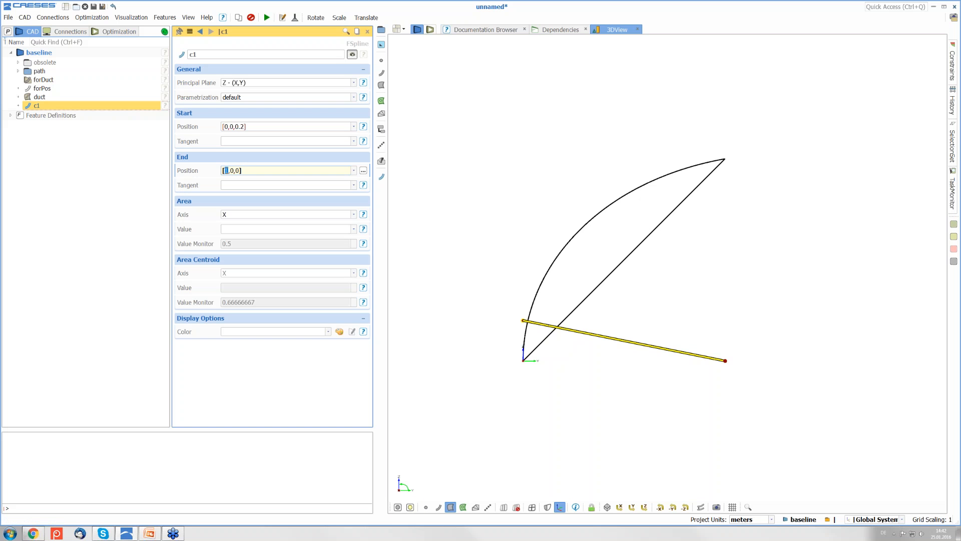
pyautogui.write('0')
pyautogui.doubleClick(232, 170)
pyautogui.press('Return')
pyautogui.doubleClick(237, 170)
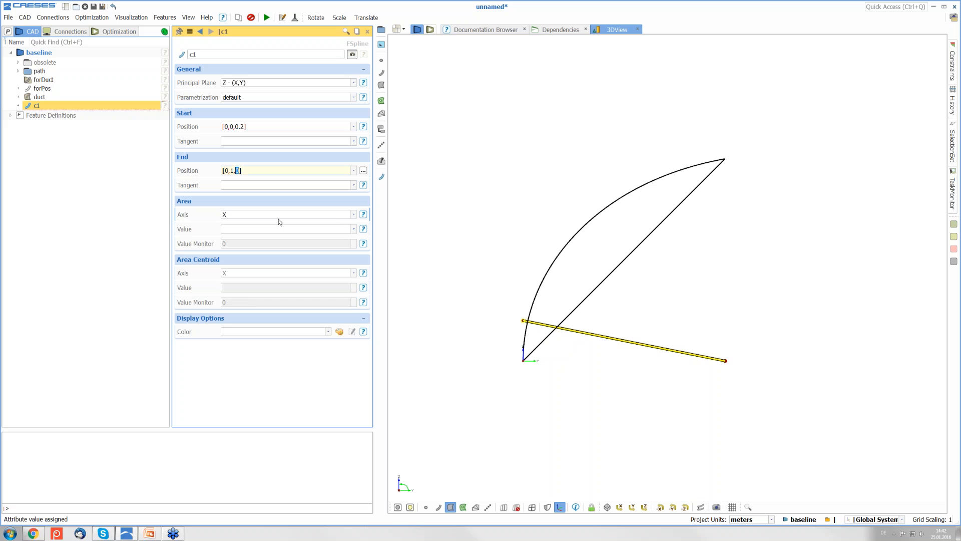
pyautogui.write('0.35')
pyautogui.press('Return')
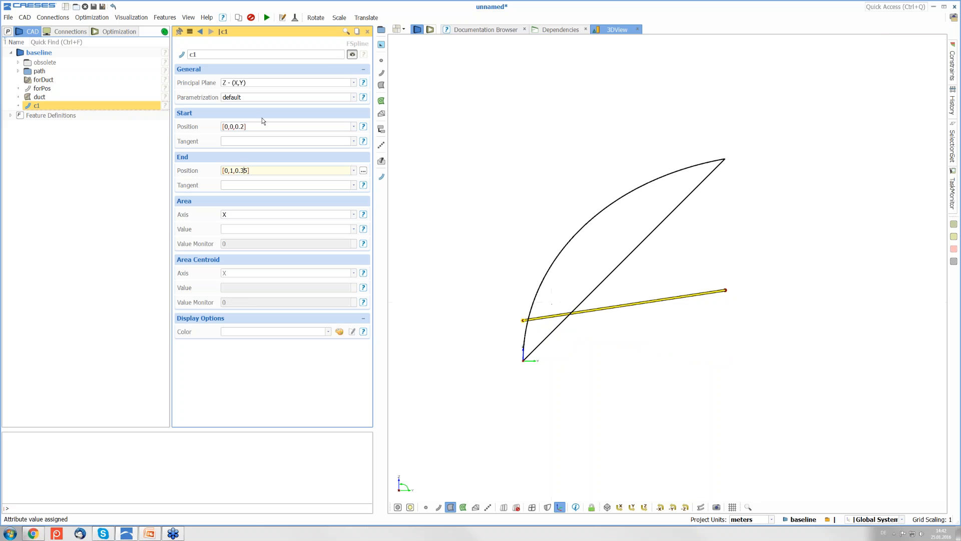
# Set the F-Spline curve's start and end tangents to 0 with X - (Y,Z) as its principal plane.
pyautogui.click(246, 141)
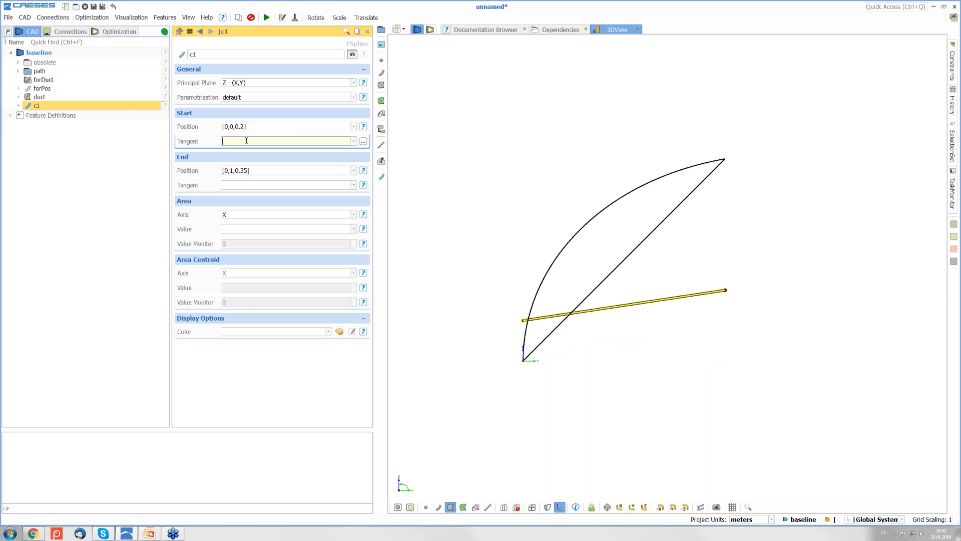
pyautogui.write('0')
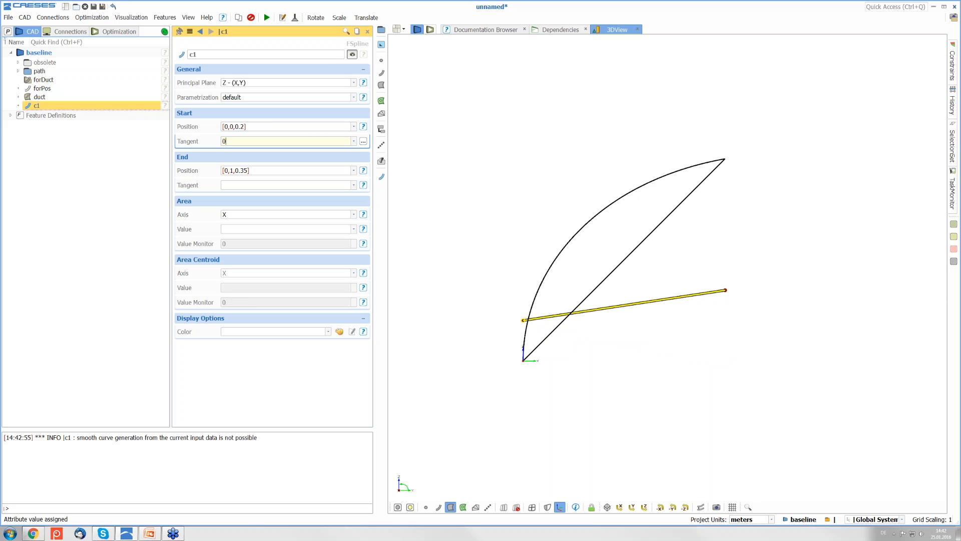
pyautogui.click(268, 83)
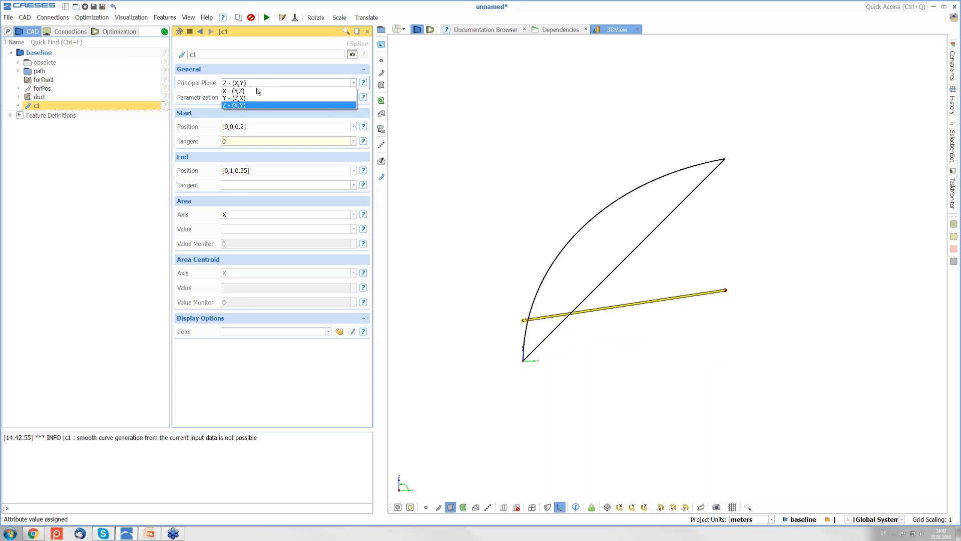
pyautogui.click(252, 94)
pyautogui.click(235, 184)
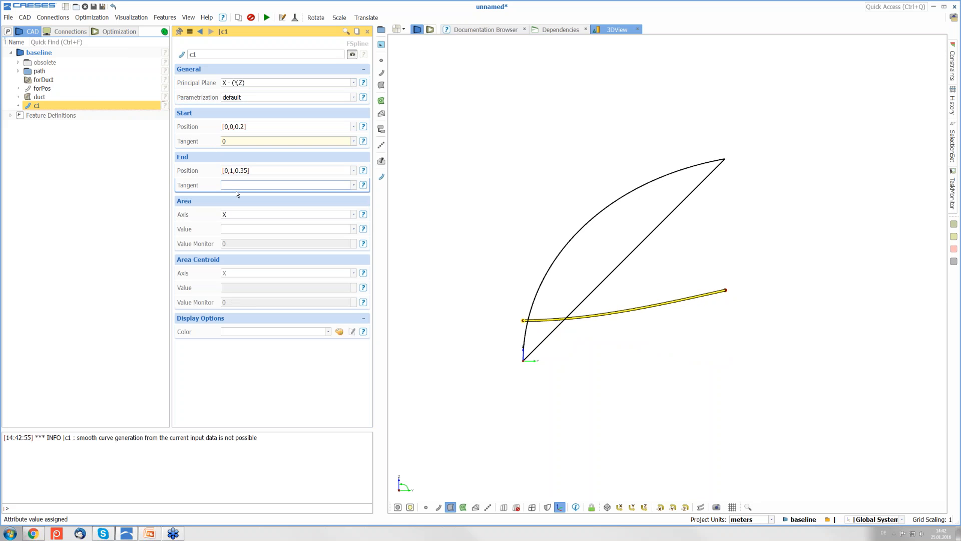
pyautogui.write('0')
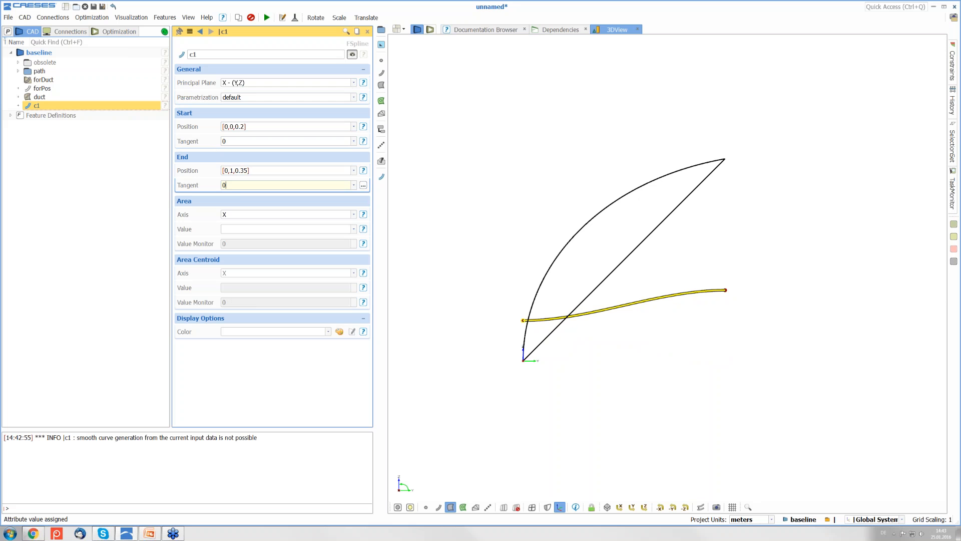
# Examine the F-Spline curve's shape and the positions of its start and end points.
pyautogui.scroll(2, 602, 344)
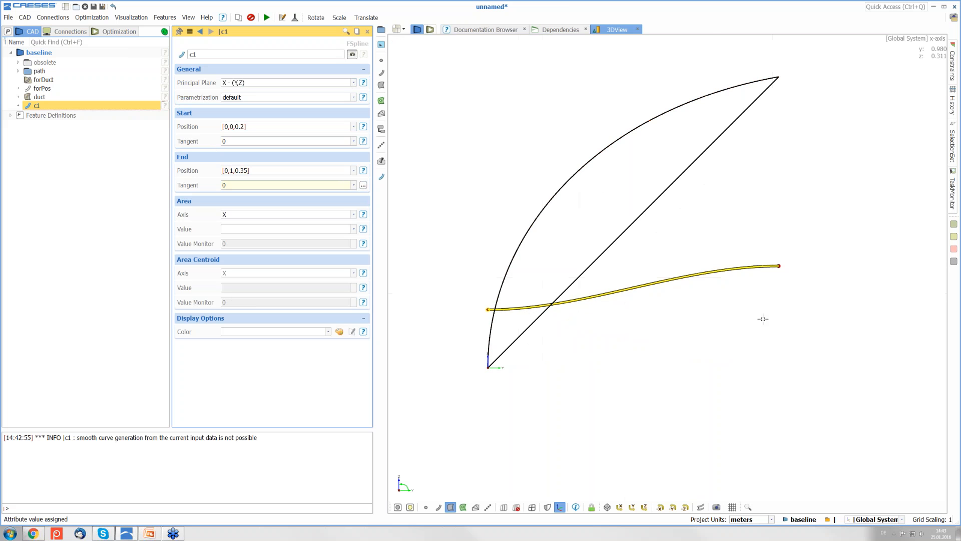
pyautogui.scroll(3, 761, 323)
pyautogui.scroll(-2, 801, 330)
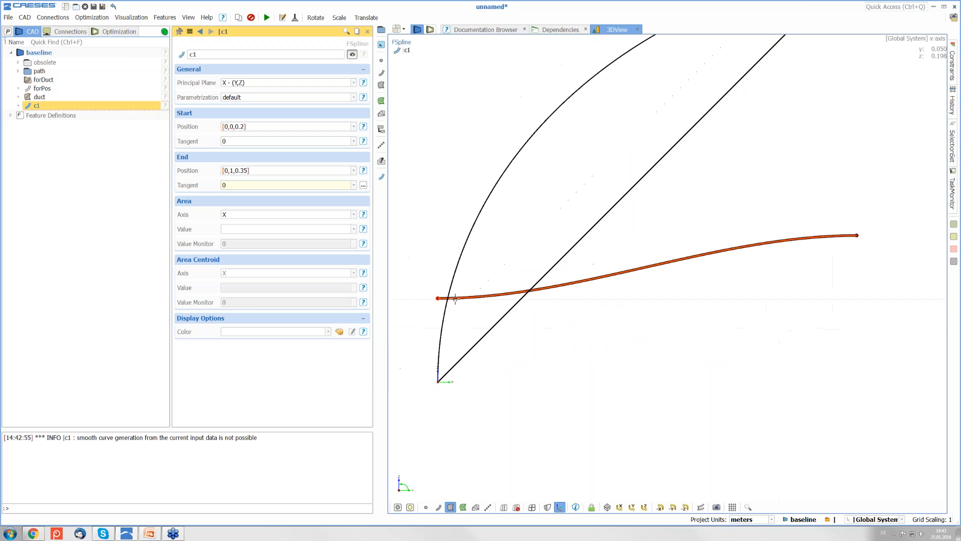
pyautogui.scroll(1, 438, 302)
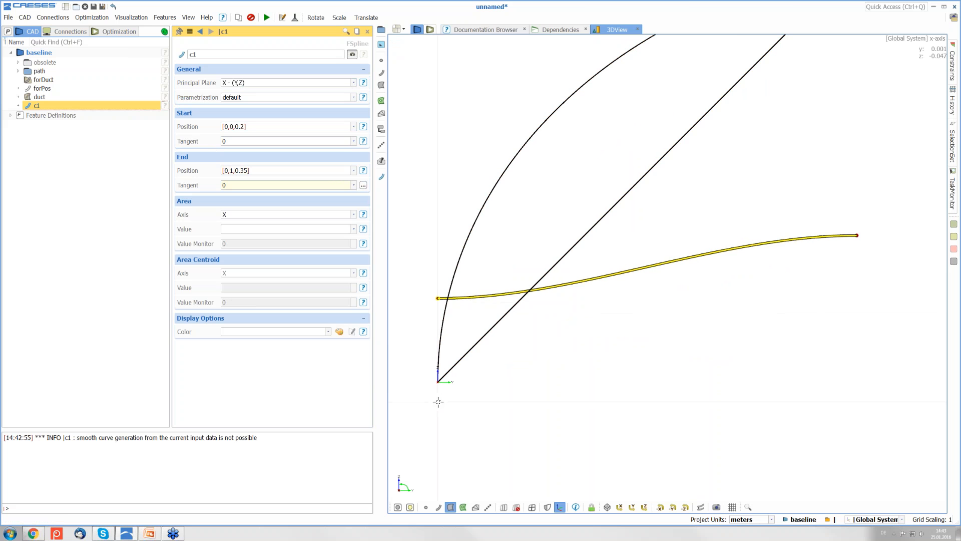
pyautogui.moveTo(436, 297)
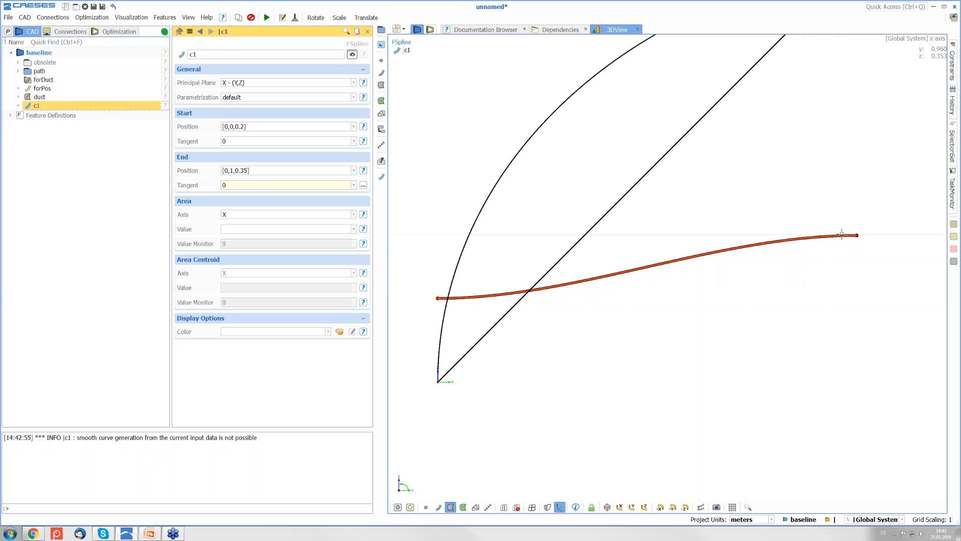
pyautogui.moveTo(857, 235)
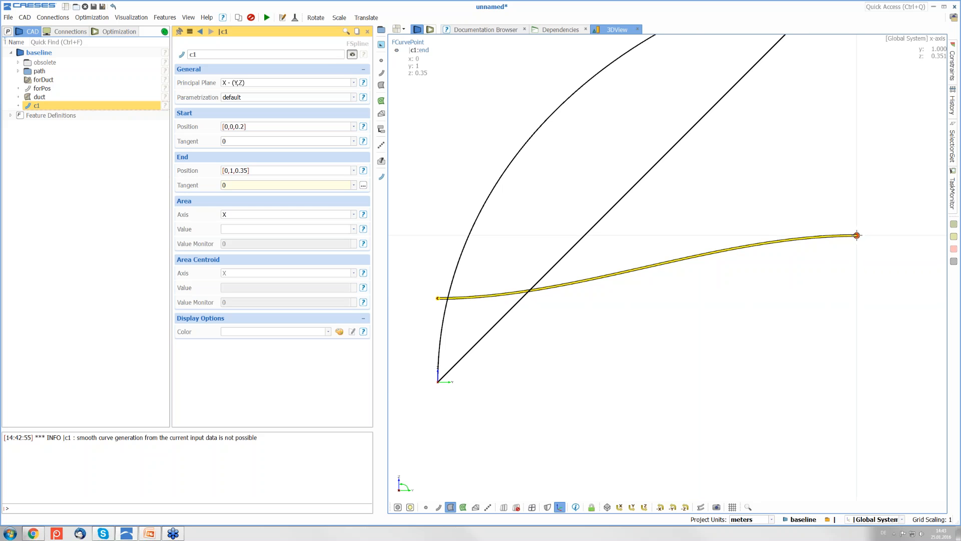
pyautogui.scroll(-2, 604, 392)
pyautogui.scroll(1, 603, 392)
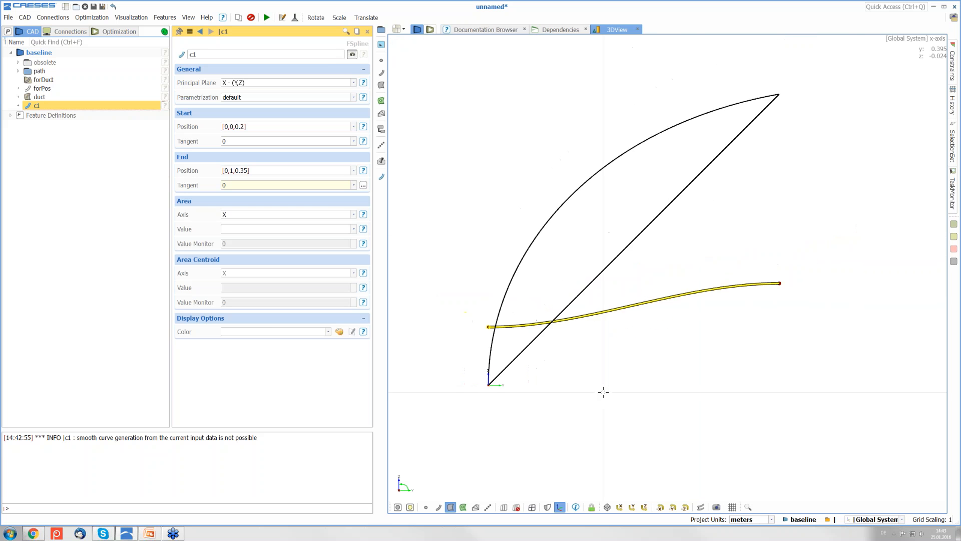
# Create a parameter named atStart from the Z value of the curve's start position.
pyautogui.click(236, 127)
pyautogui.doubleClick(236, 126)
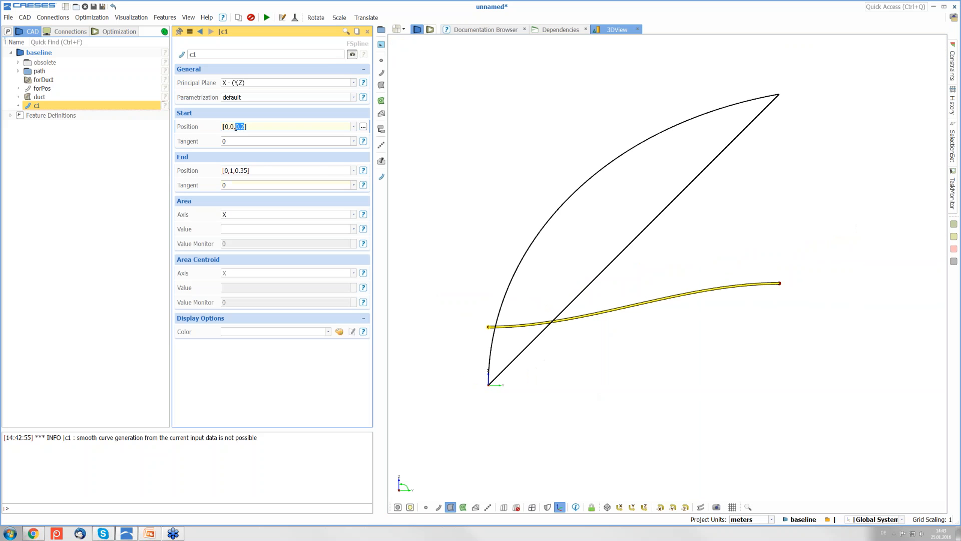
pyautogui.rightClick(236, 127)
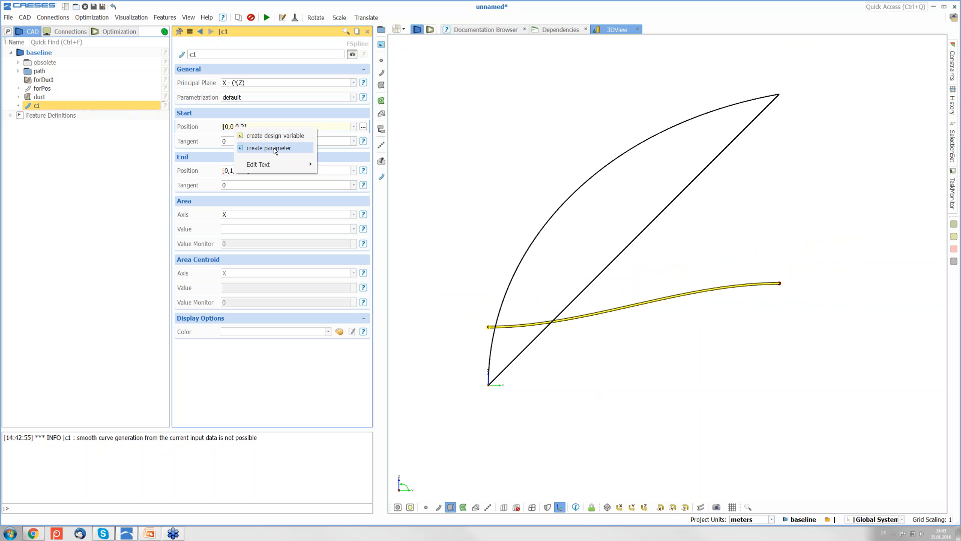
pyautogui.click(275, 146)
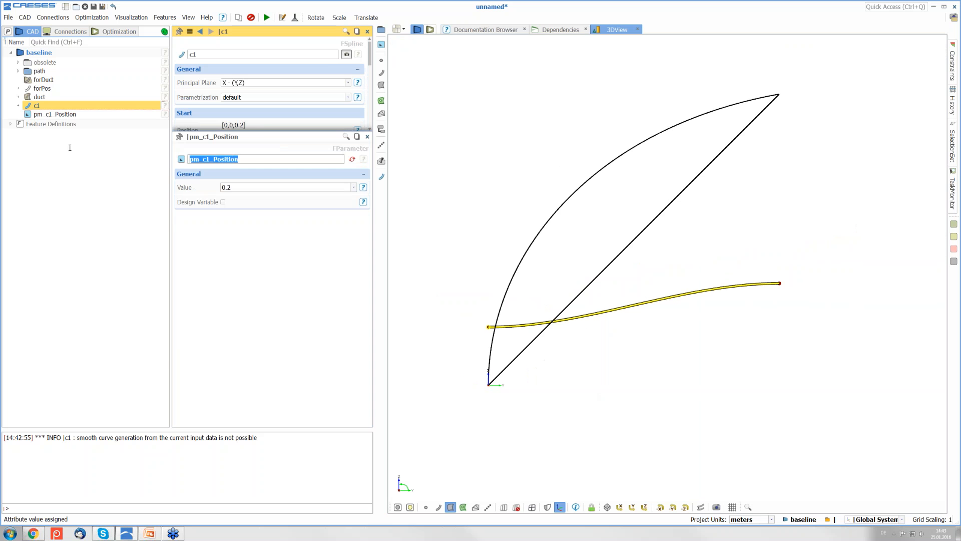
pyautogui.write('atStart')
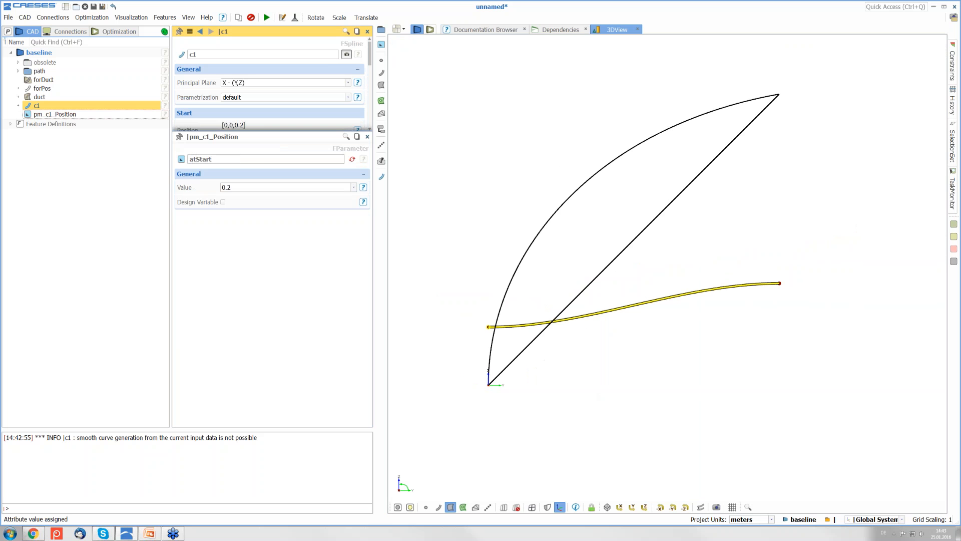
pyautogui.press('Return')
pyautogui.click(368, 136)
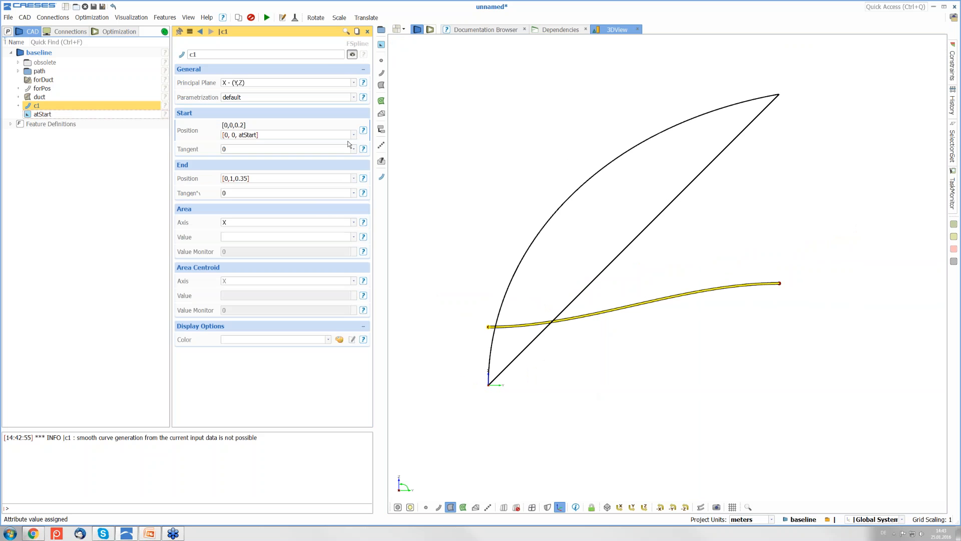
# Create a parameter named atEnd from the Z value of the curve's end position.
pyautogui.doubleClick(243, 179)
pyautogui.rightClick(239, 179)
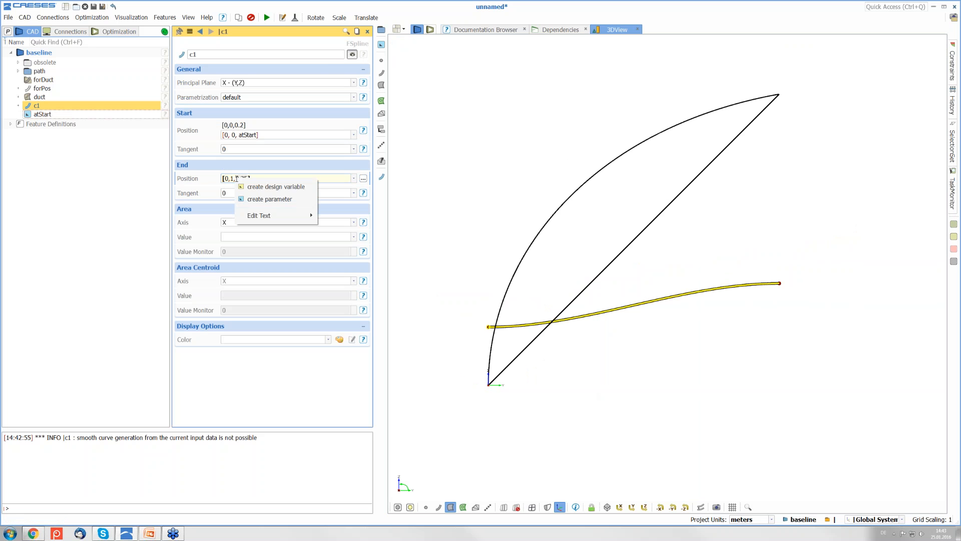
pyautogui.click(281, 199)
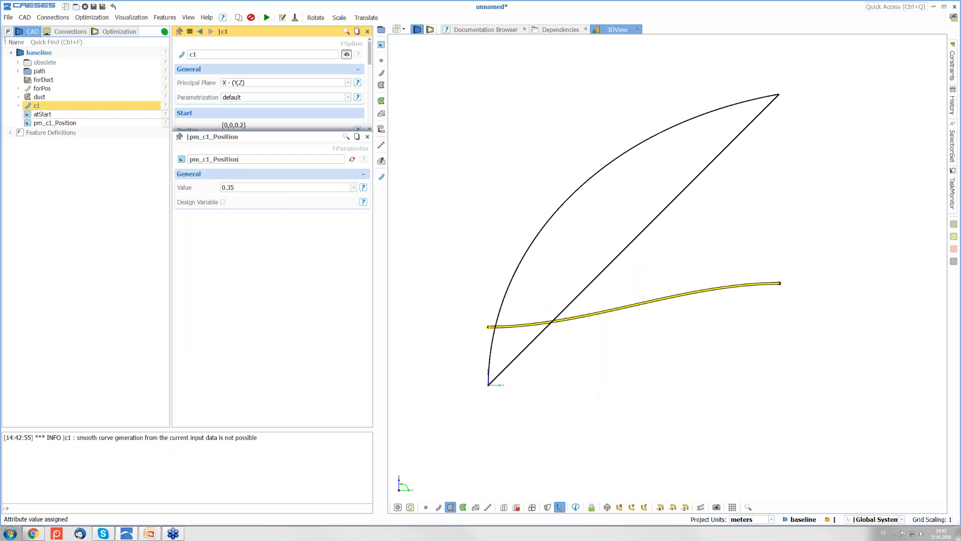
pyautogui.doubleClick(215, 159)
pyautogui.write('atEnd')
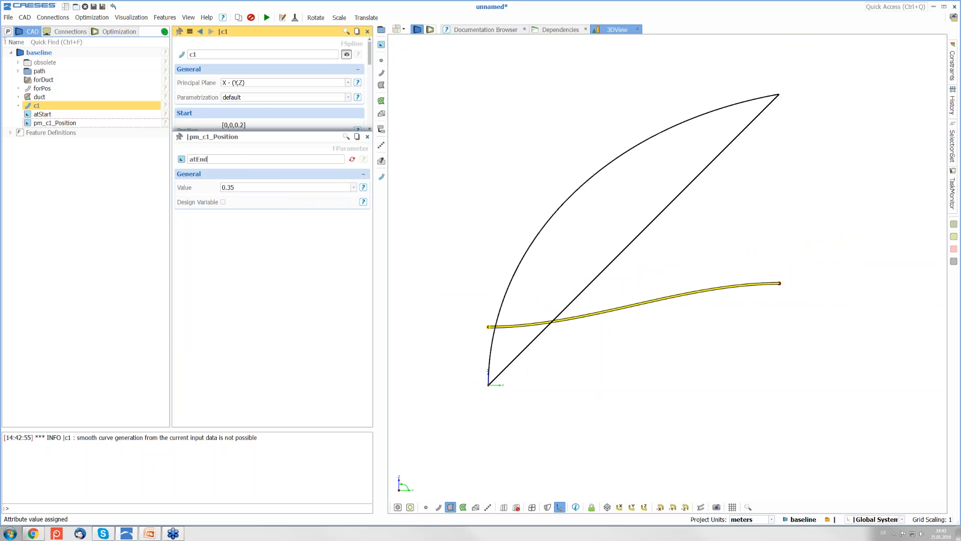
pyautogui.press('Return')
pyautogui.click(367, 136)
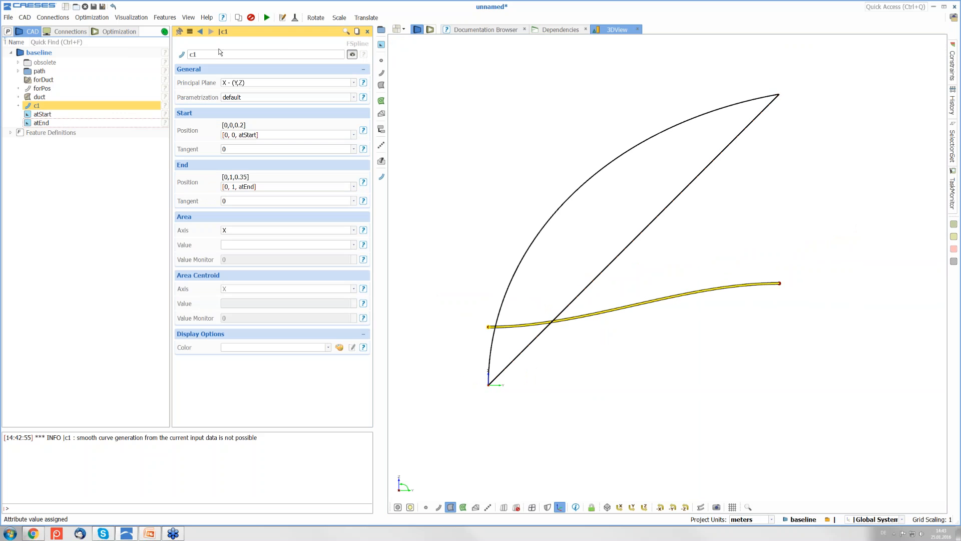
# Rename the F-Spline curve as function.
pyautogui.moveTo(221, 54); pyautogui.dragTo(186, 54)
pyautogui.write('fu')
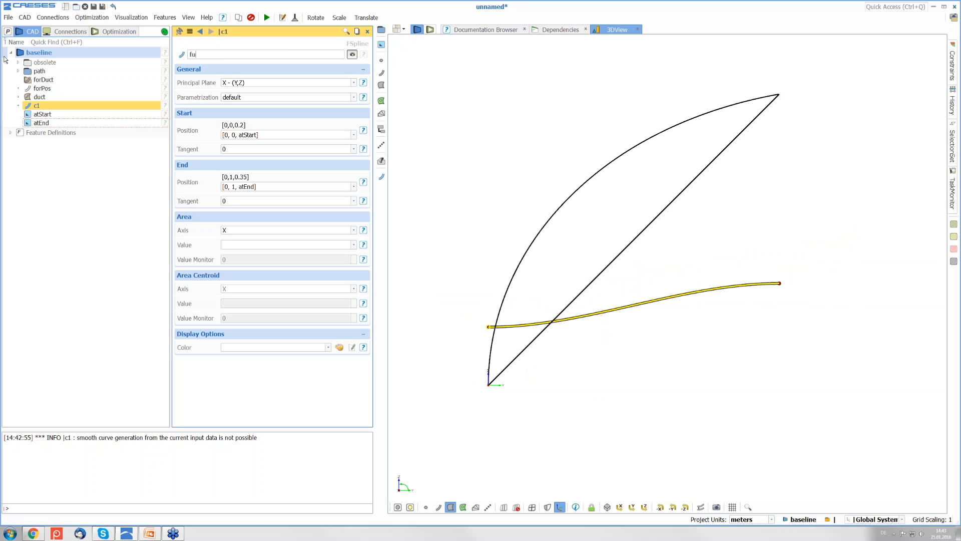
pyautogui.write('nction')
pyautogui.press('Return')
# Group the function curve with the atStart and atEnd parameters in a new scope named radius.
pyautogui.keyDown('shift'); pyautogui.click(59, 122); pyautogui.keyUp('shift')
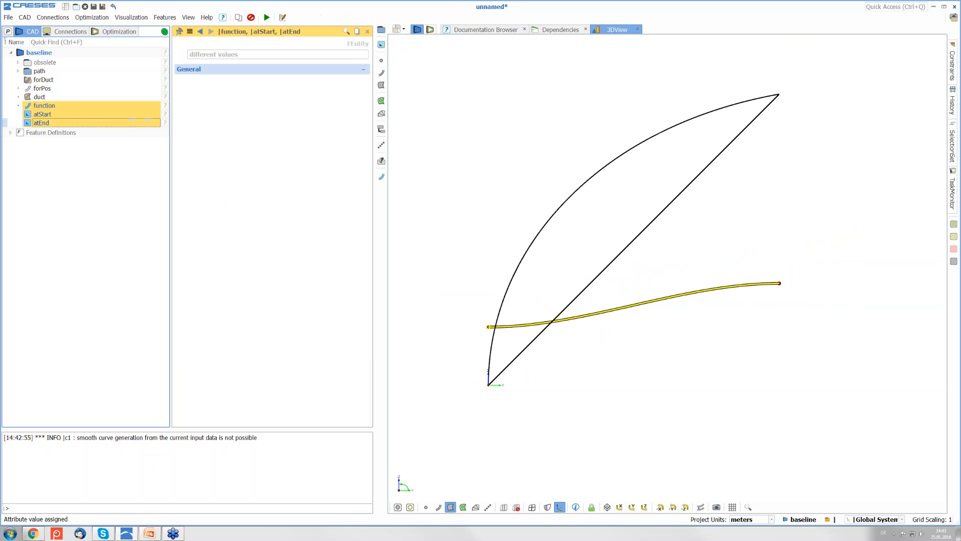
pyautogui.click(380, 30)
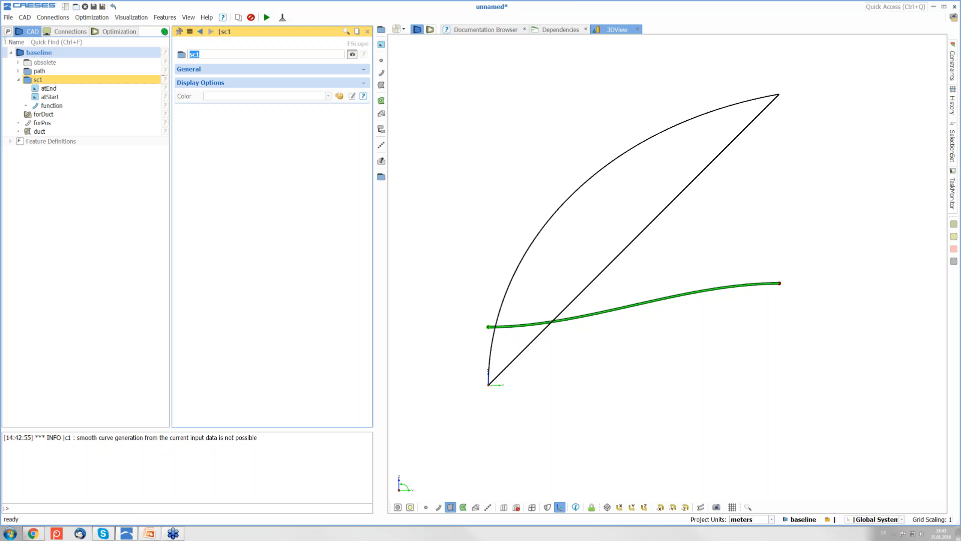
pyautogui.write('radius')
pyautogui.press('Return')
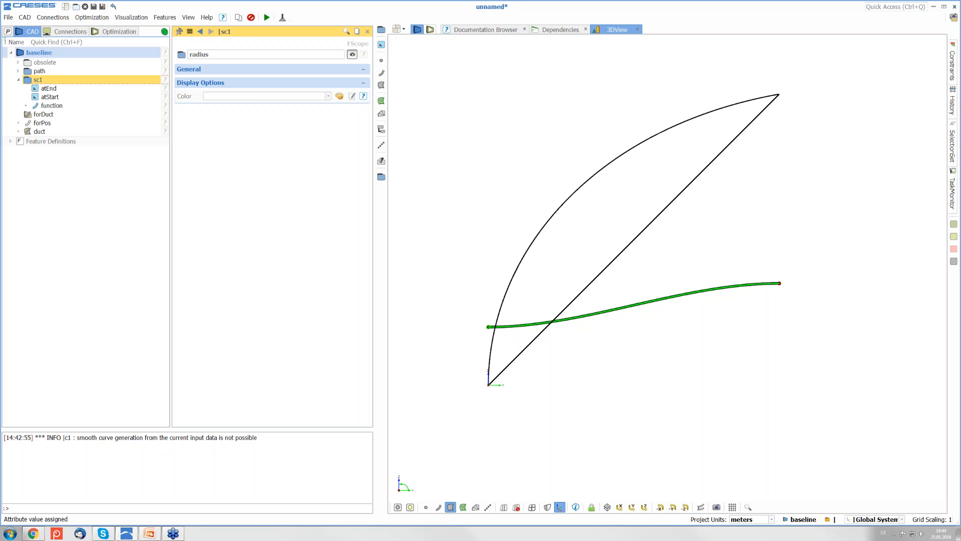
# Select the forDuct curve engine and show the surfaces again in the 3D view.
pyautogui.click(43, 114)
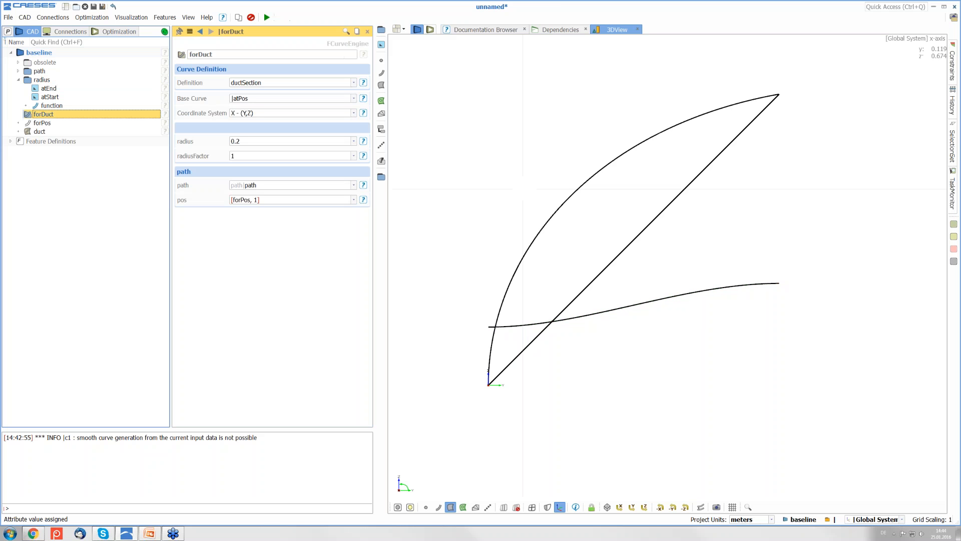
pyautogui.click(450, 507)
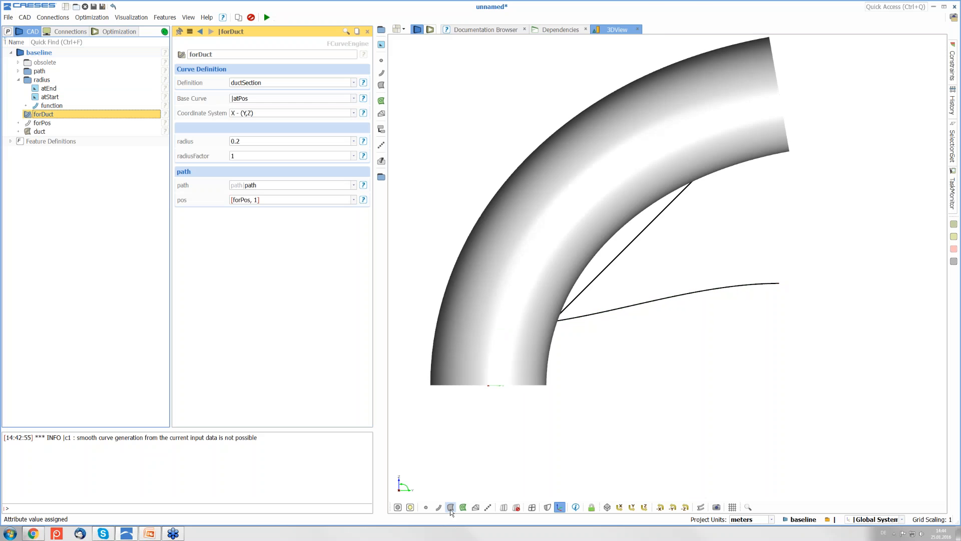
pyautogui.moveTo(735, 316); pyautogui.dragTo(674, 337)
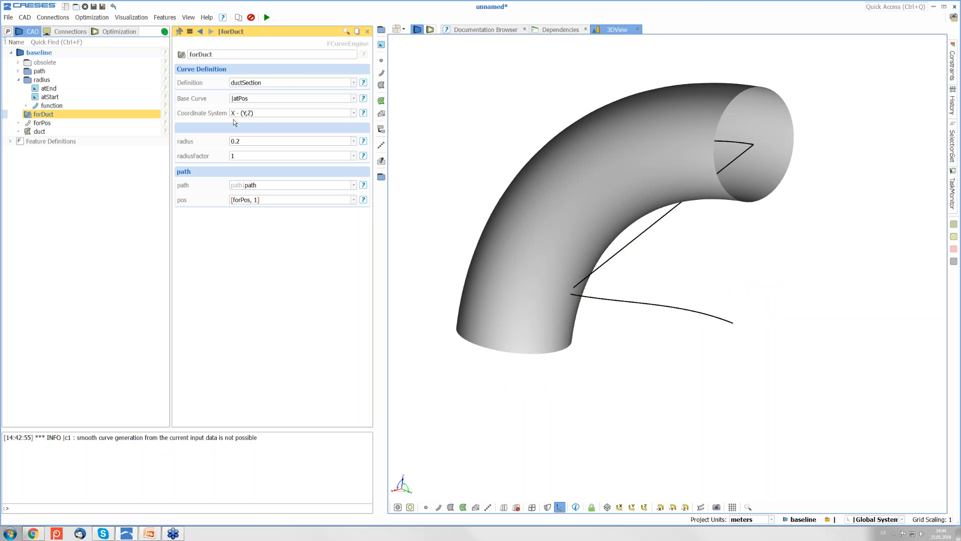
pyautogui.moveTo(813, 416)
pyautogui.mouseDown()
pyautogui.moveTo(814, 407)
pyautogui.moveTo(813, 416)
pyautogui.mouseUp()
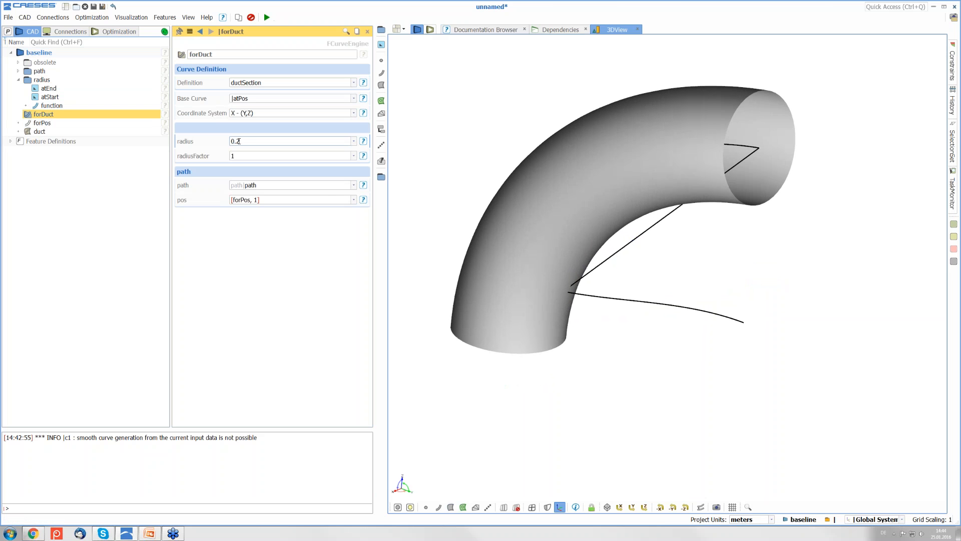
# Link the radius input of the forDuct curve engine to the function curve in the radius scope.
pyautogui.doubleClick(244, 141)
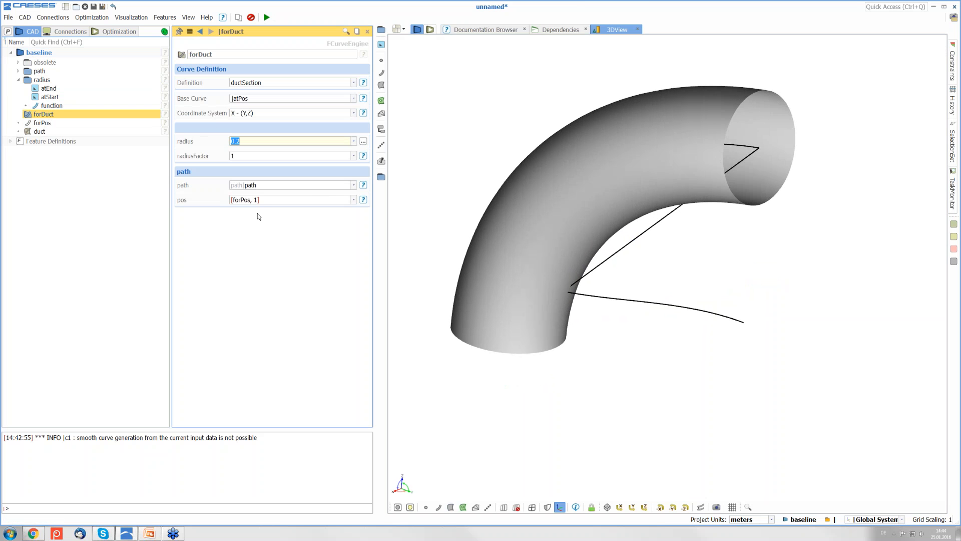
pyautogui.click(62, 107)
pyautogui.press('Return')
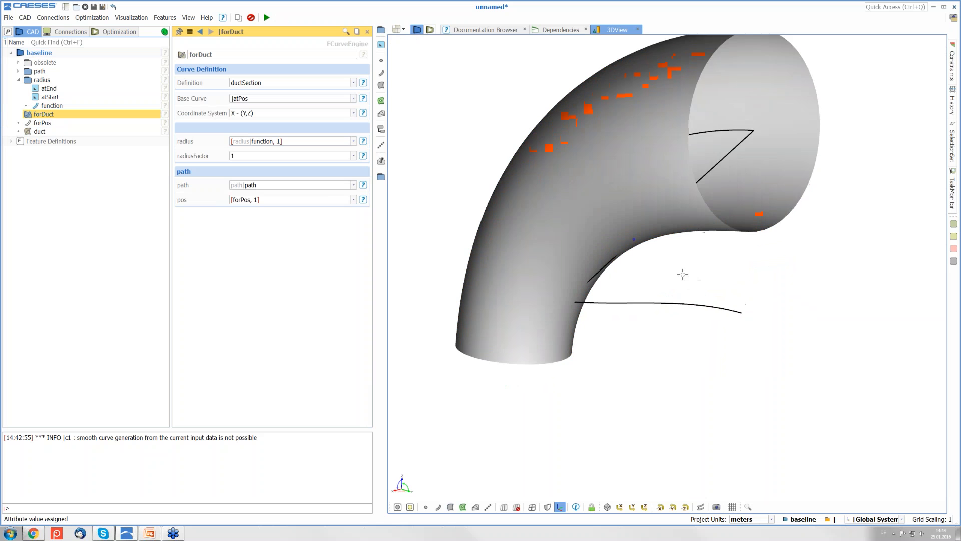
pyautogui.moveTo(683, 274); pyautogui.dragTo(702, 206)
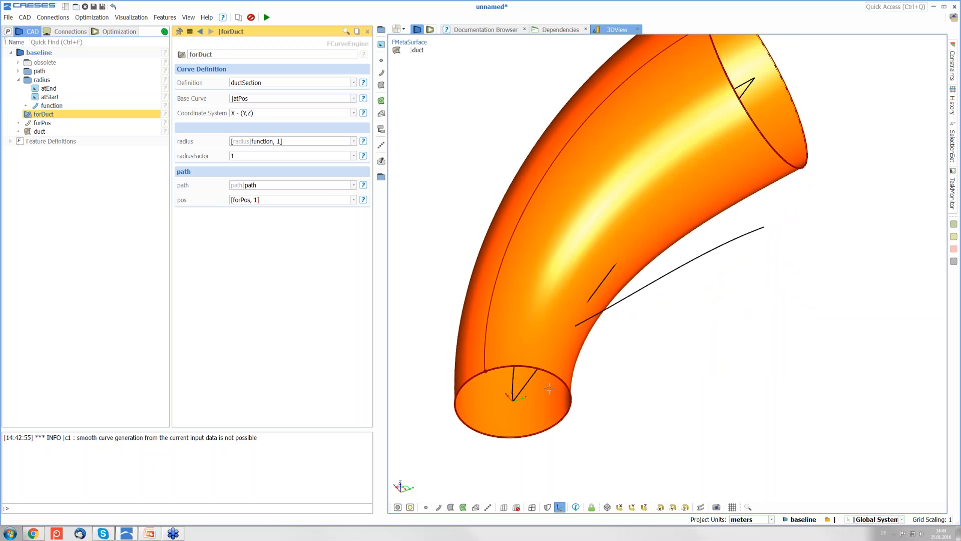
pyautogui.moveTo(651, 194)
pyautogui.mouseDown()
pyautogui.moveTo(787, 197)
pyautogui.moveTo(770, 348)
pyautogui.moveTo(655, 353)
pyautogui.mouseUp()
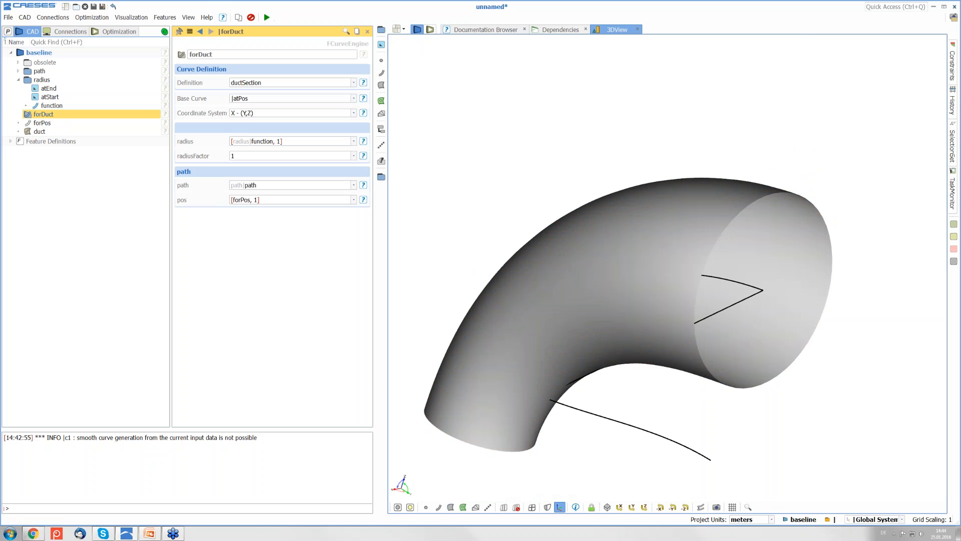
# Duplicate the radius scope with its parameters and function curve, and rename the copy radiusFactor.
pyautogui.click(43, 79)
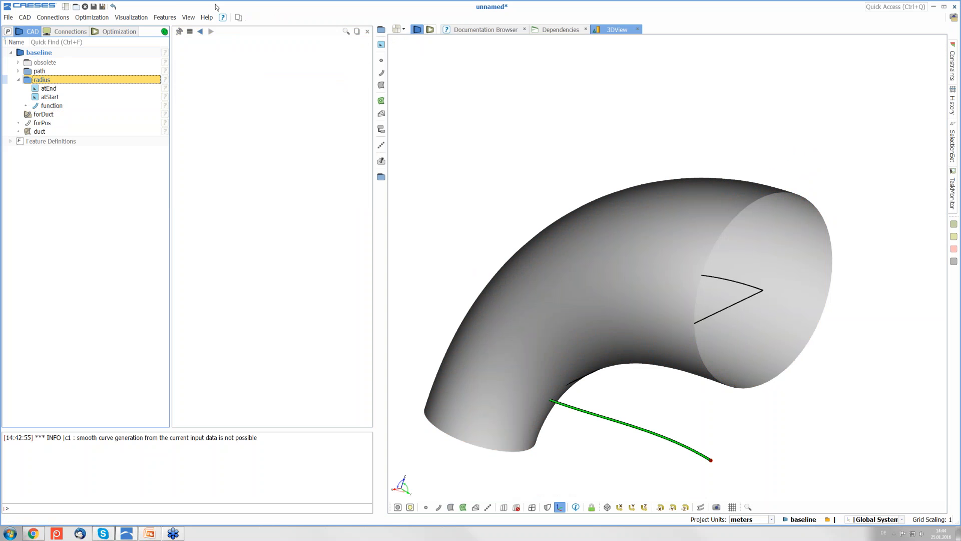
pyautogui.click(240, 18)
pyautogui.click(241, 18)
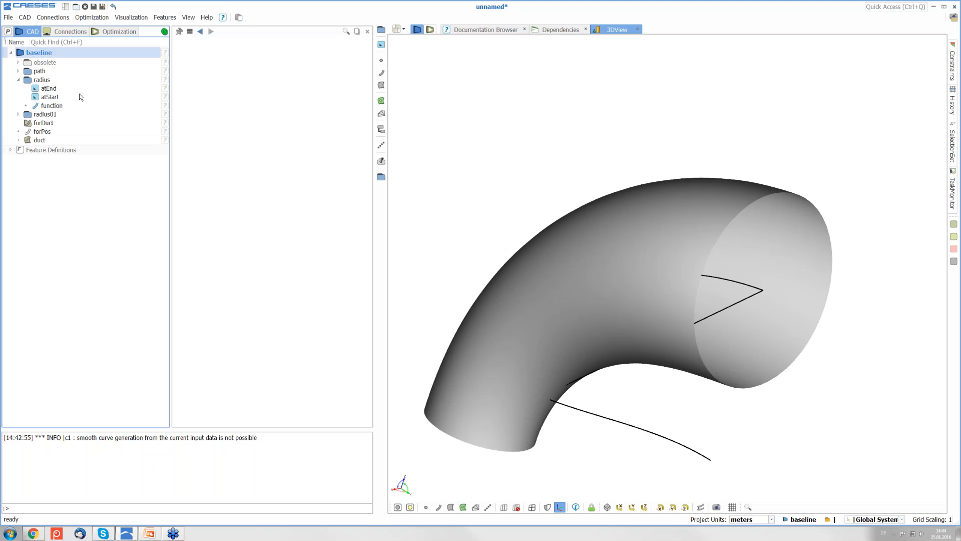
pyautogui.click(18, 115)
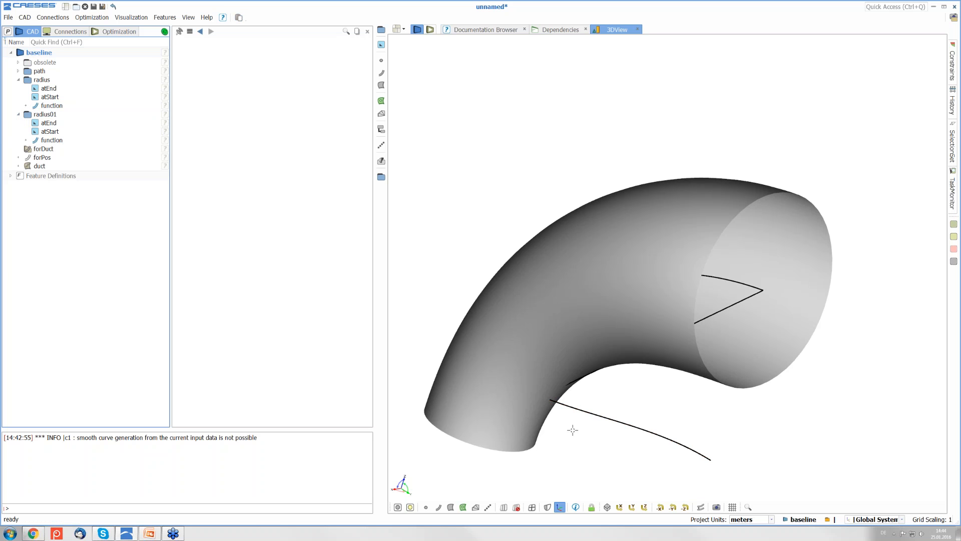
pyautogui.click(45, 114)
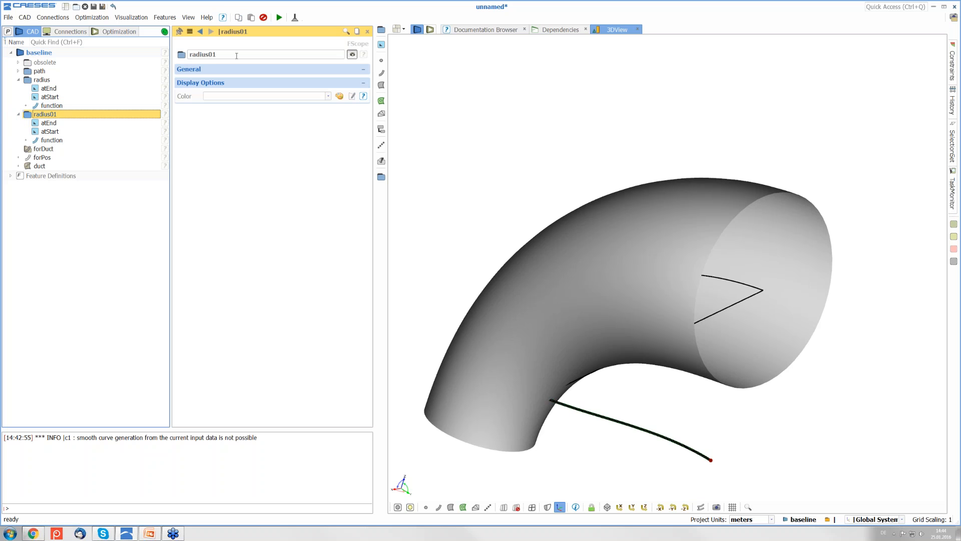
pyautogui.moveTo(236, 55); pyautogui.dragTo(210, 54)
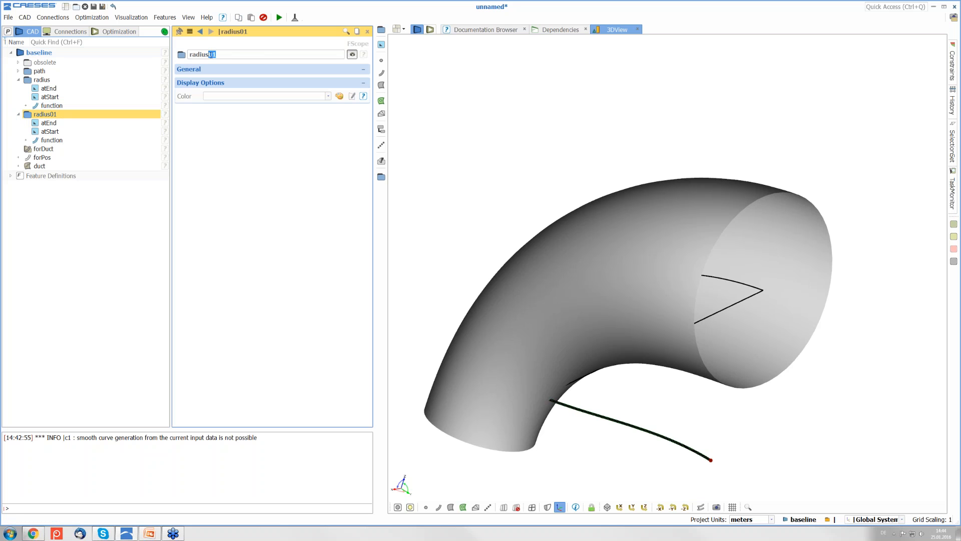
pyautogui.write('Factor')
pyautogui.press('Return')
# In the radiusFactor scope, set the atEnd parameter to 1 and the atStart parameter to 0.5.
pyautogui.click(73, 126)
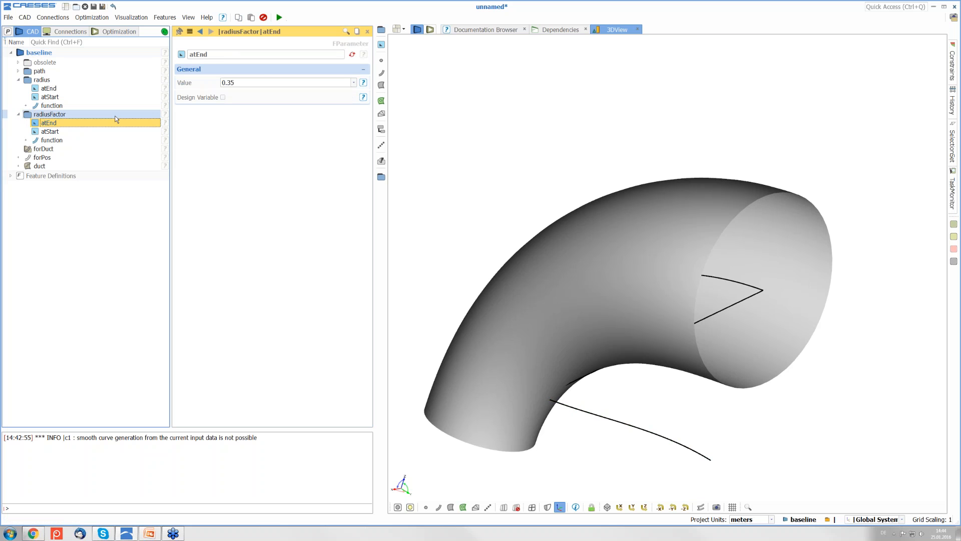
pyautogui.doubleClick(240, 81)
pyautogui.write('1')
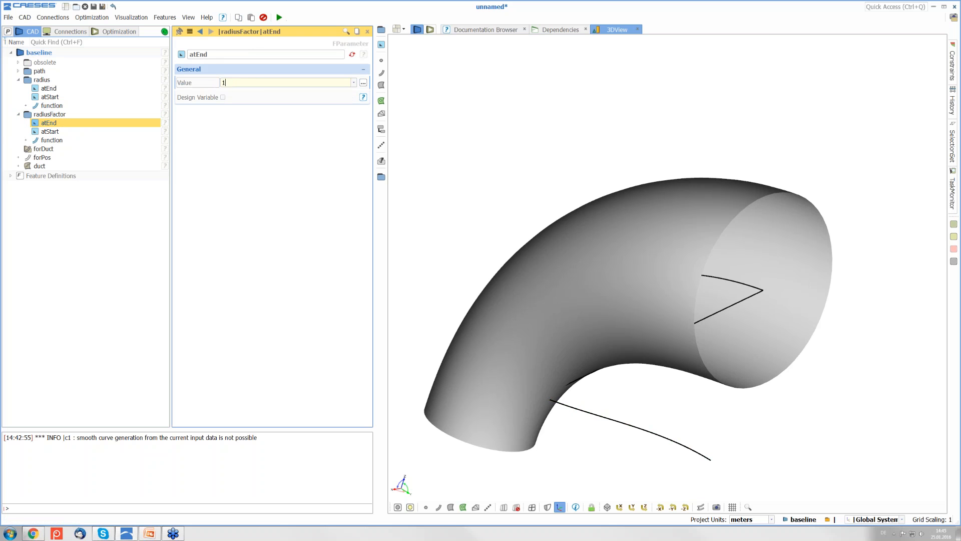
pyautogui.press('Return')
pyautogui.click(111, 133)
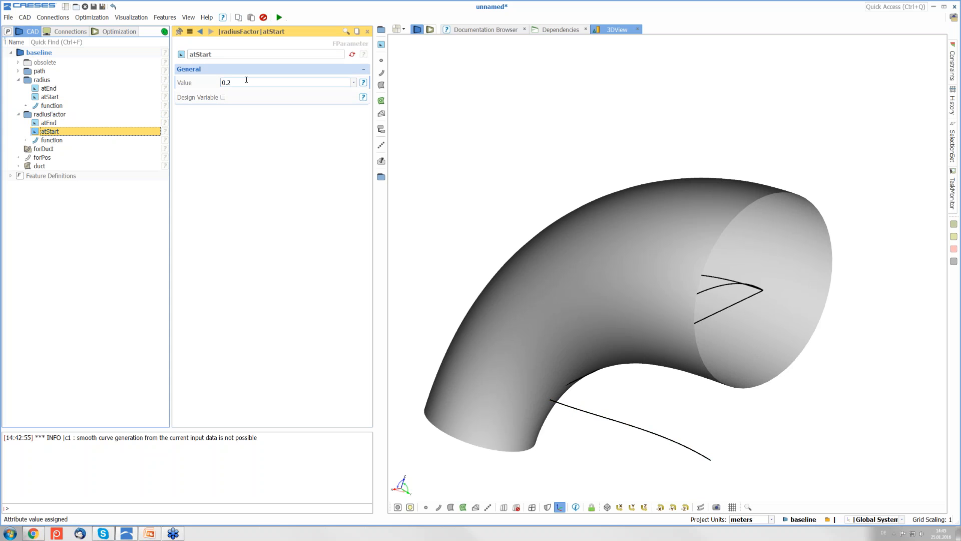
pyautogui.doubleClick(246, 80)
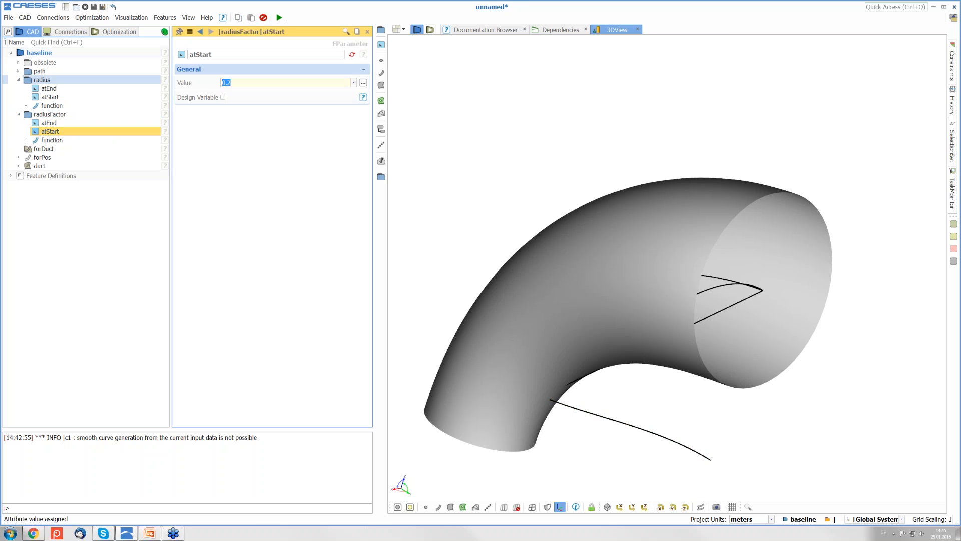
pyautogui.write('0.5')
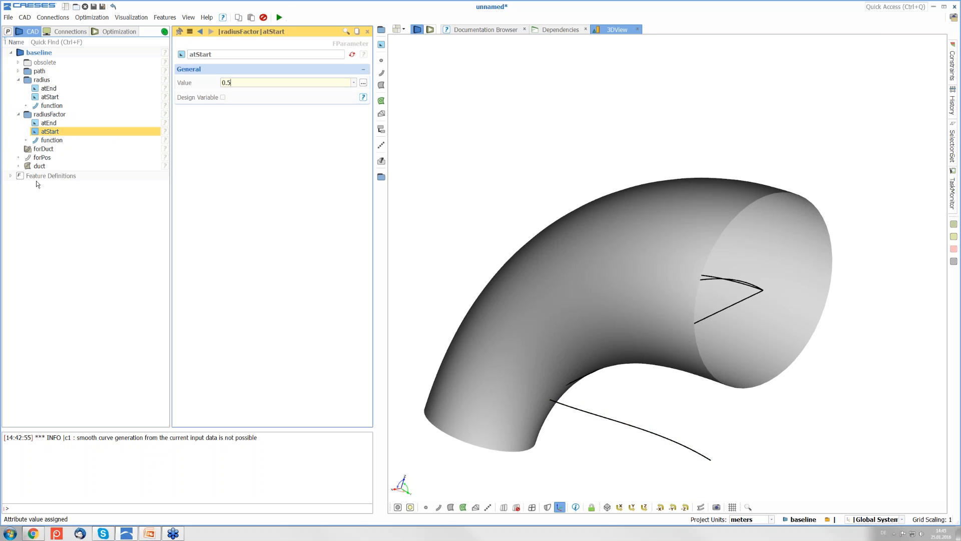
# Link the radiusFactor input of the forDuct curve engine to the function curve in the radiusFactor scope.
pyautogui.click(52, 149)
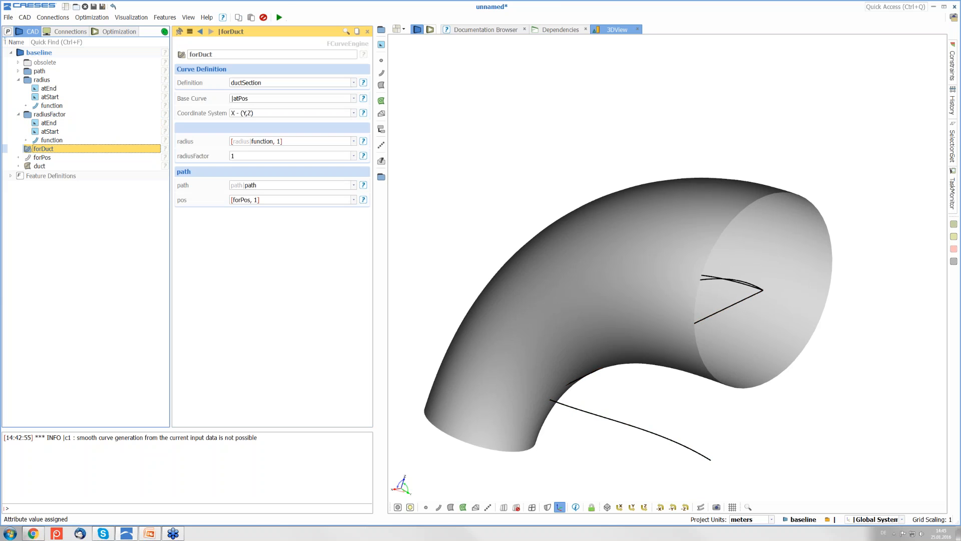
pyautogui.doubleClick(249, 156)
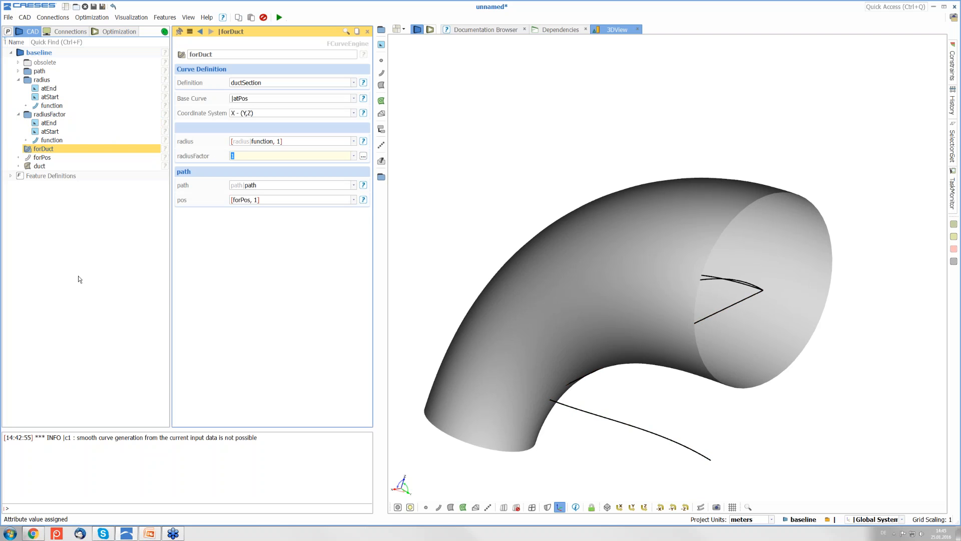
pyautogui.click(57, 143)
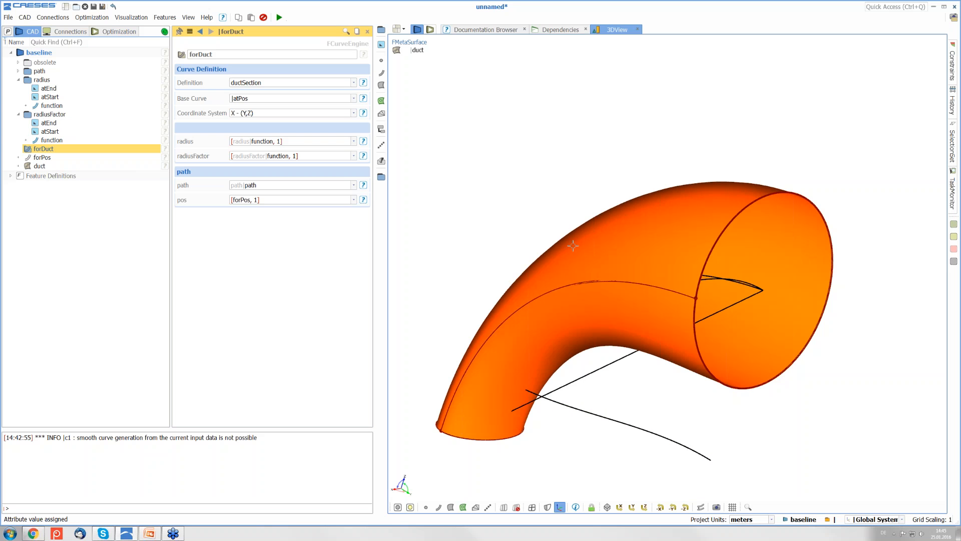
pyautogui.moveTo(569, 247)
pyautogui.mouseDown()
pyautogui.moveTo(601, 266)
pyautogui.moveTo(578, 263)
pyautogui.mouseUp()
pyautogui.moveTo(578, 263); pyautogui.dragTo(599, 250, button='right')
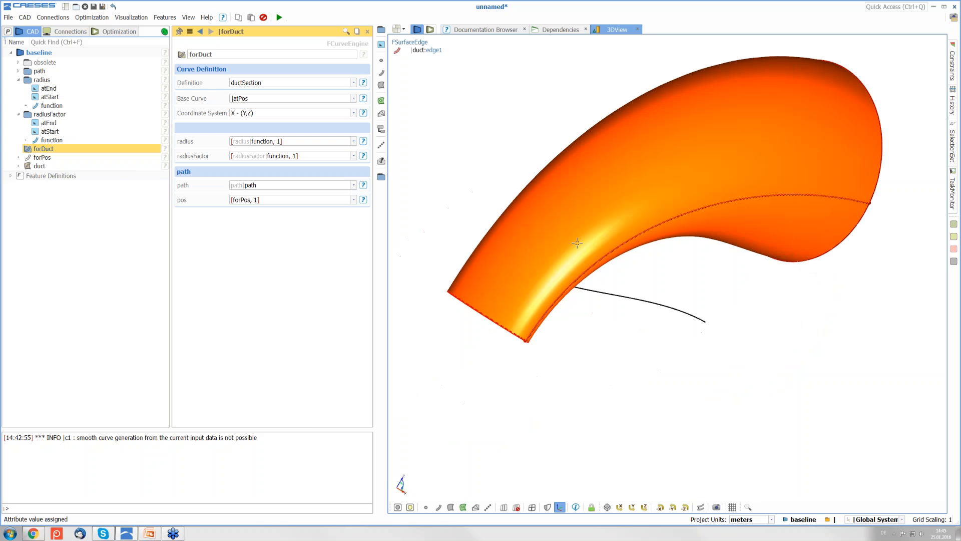
# Set the atEnd parameter of the radiusFactor scope to 0.5.
pyautogui.click(48, 122)
pyautogui.click(237, 82)
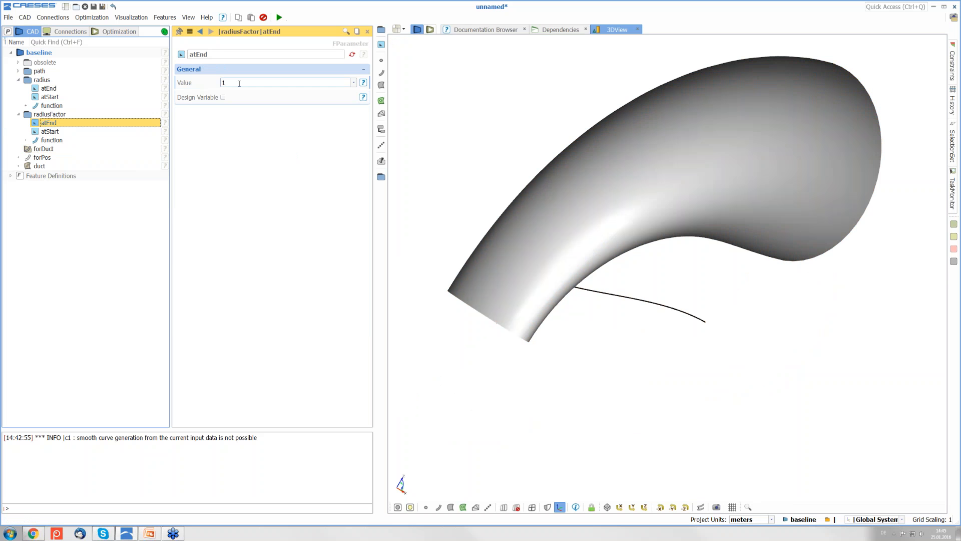
pyautogui.moveTo(601, 220); pyautogui.dragTo(601, 257, button='right')
pyautogui.moveTo(601, 257); pyautogui.dragTo(626, 215)
pyautogui.moveTo(820, 219); pyautogui.dragTo(615, 219, button='right')
pyautogui.moveTo(616, 219); pyautogui.dragTo(653, 338)
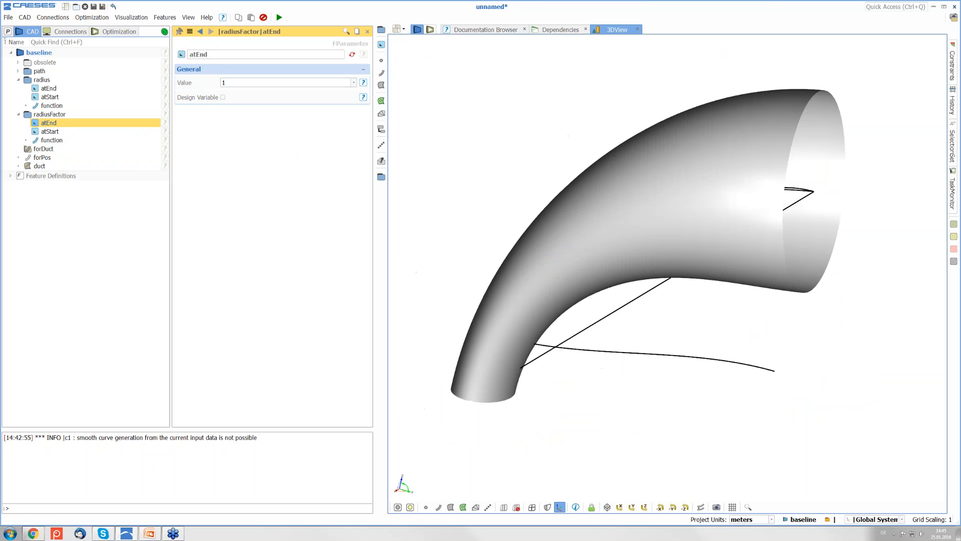
pyautogui.moveTo(232, 83); pyautogui.dragTo(222, 82)
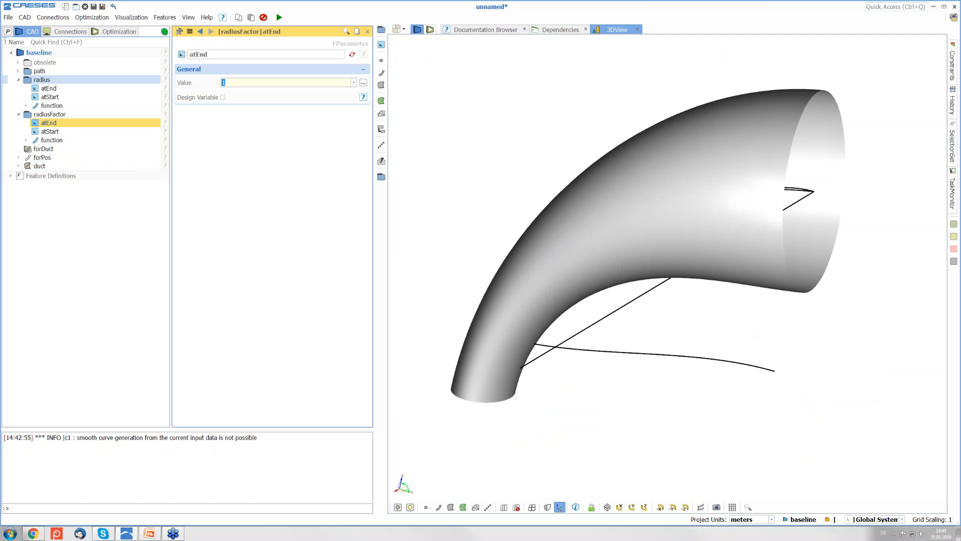
pyautogui.write('0.5')
pyautogui.press('Return')
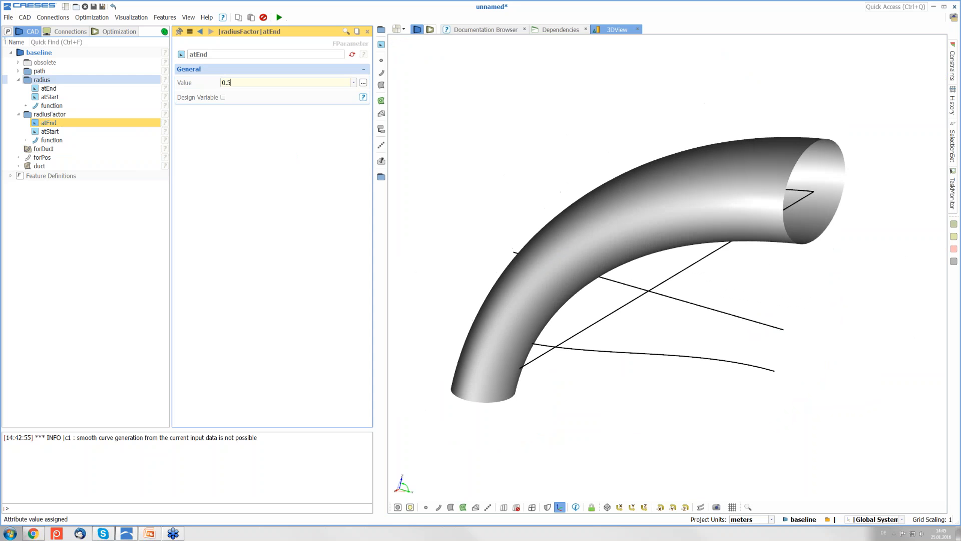
# Set the atStart parameter of the radiusFactor scope to 1.
pyautogui.click(50, 131)
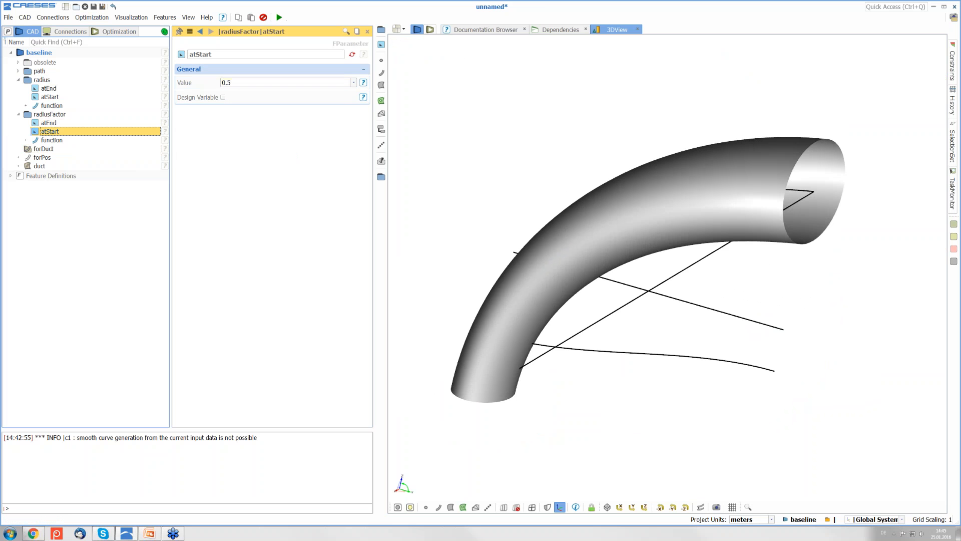
pyautogui.doubleClick(243, 83)
pyautogui.write('1')
pyautogui.press('Return')
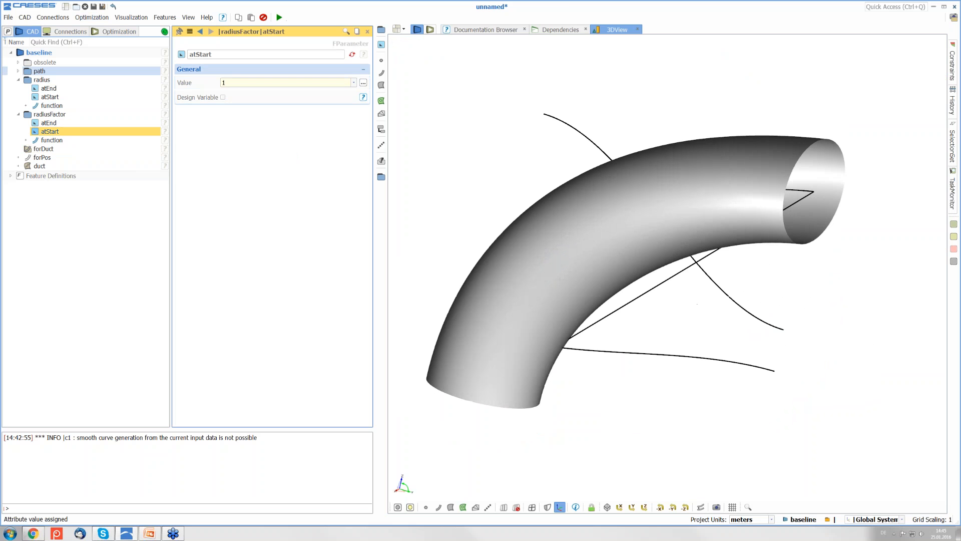
pyautogui.moveTo(575, 268); pyautogui.dragTo(799, 371)
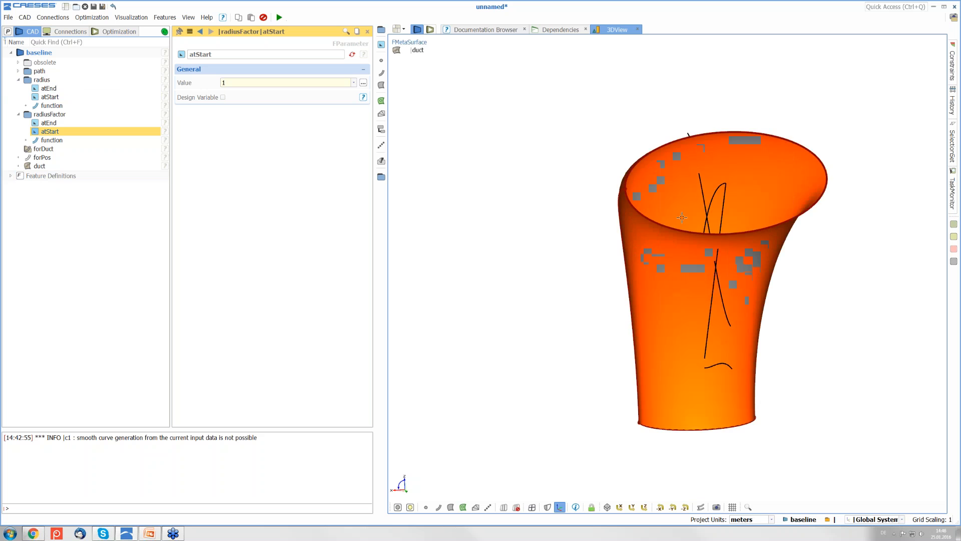
pyautogui.moveTo(646, 240); pyautogui.dragTo(701, 233)
pyautogui.moveTo(701, 233); pyautogui.dragTo(390, 237, button='middle')
pyautogui.moveTo(575, 340); pyautogui.dragTo(720, 316)
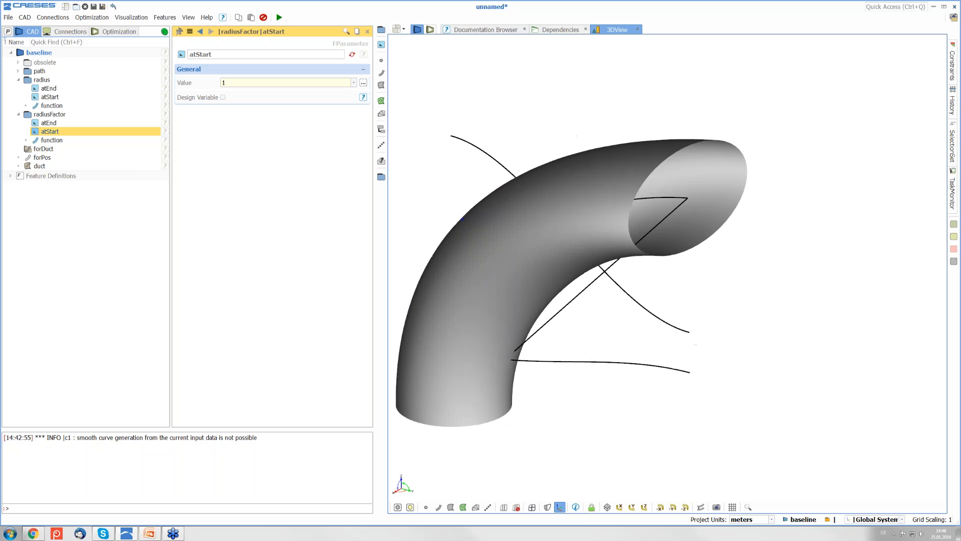
pyautogui.moveTo(721, 317); pyautogui.dragTo(859, 317, button='middle')
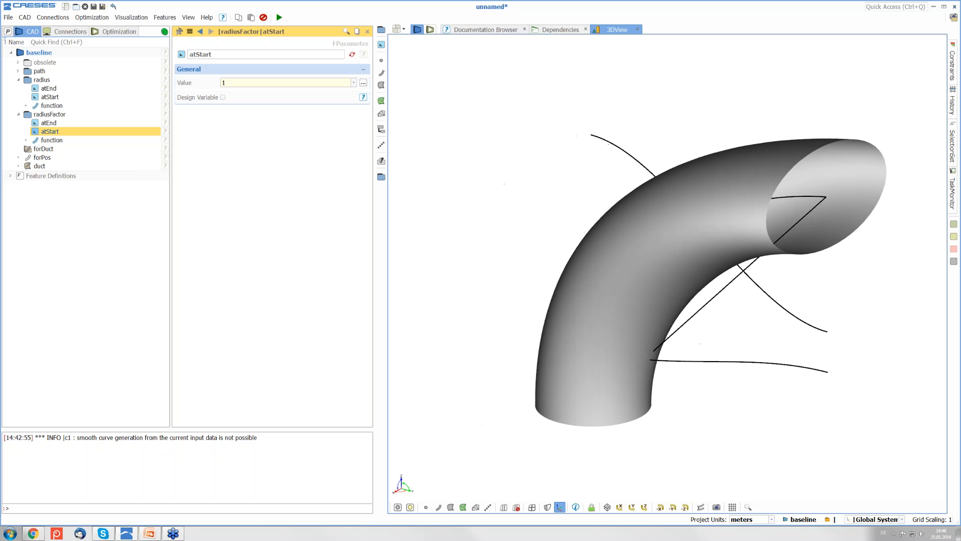
# Mark the atEnd and atStart parameters of the radius scope as design variables.
pyautogui.click(58, 88)
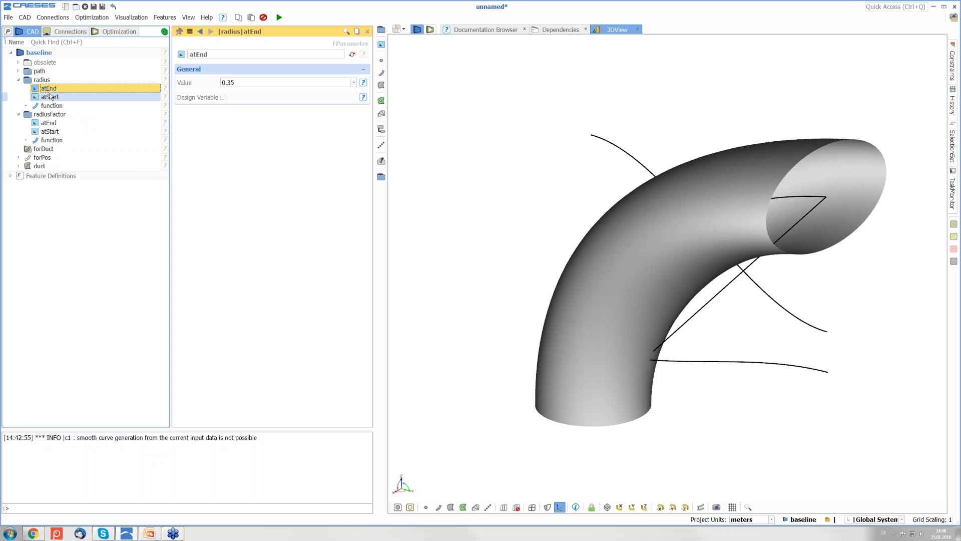
pyautogui.click(223, 98)
pyautogui.click(60, 97)
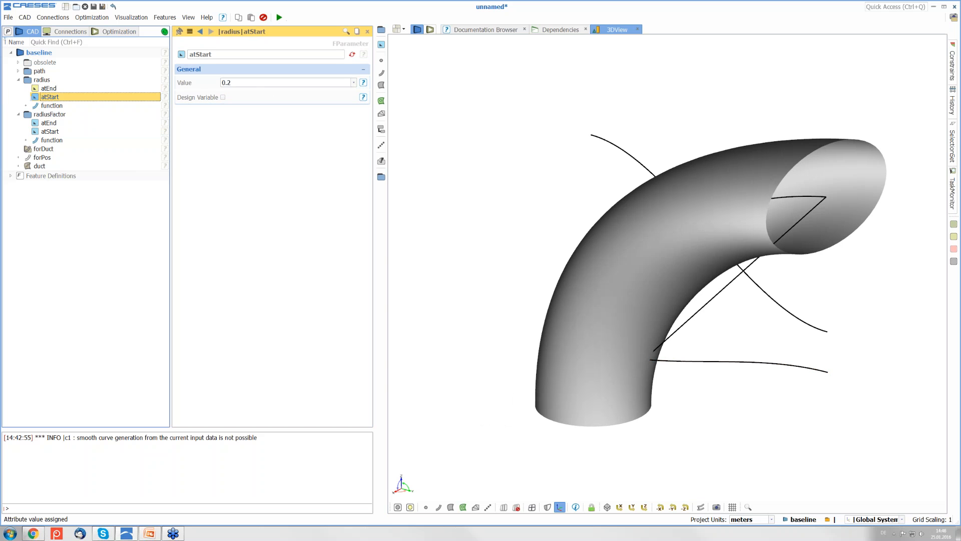
pyautogui.click(224, 97)
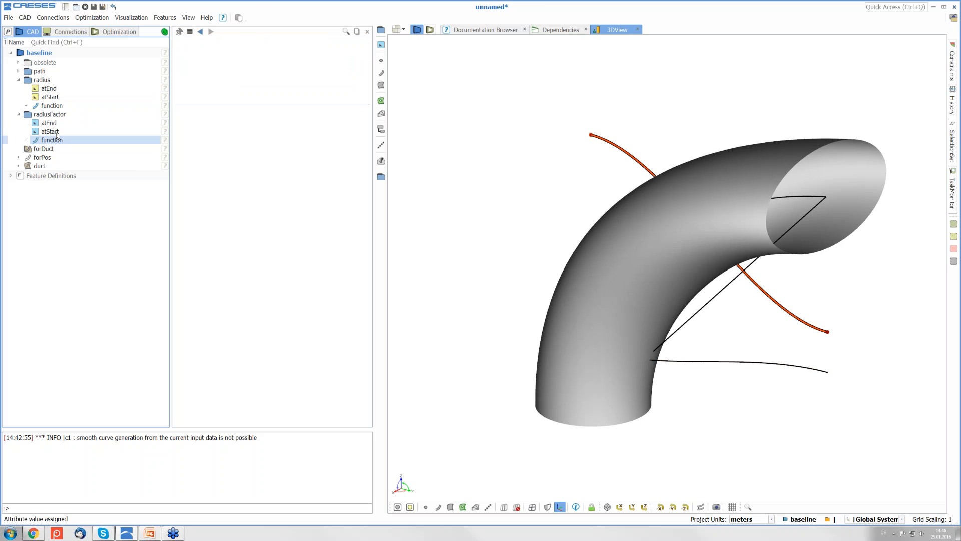
# Mark the atEnd parameter of the radiusFactor scope as a design variable.
pyautogui.click(66, 124)
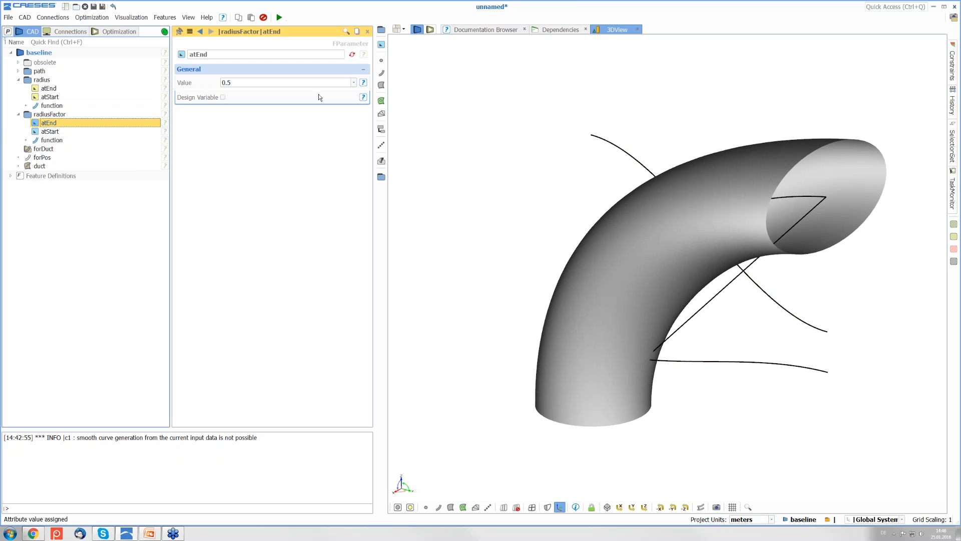
pyautogui.click(223, 97)
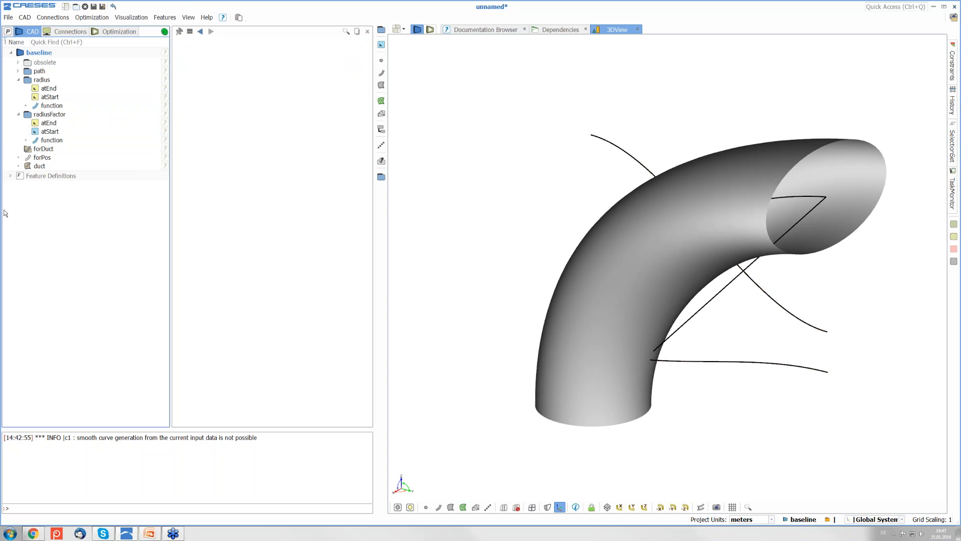
# Create a Sobol design engine and add the radius scope's atStart and atEnd and the radiusFactor scope's atEnd as its design variables.
pyautogui.click(92, 18)
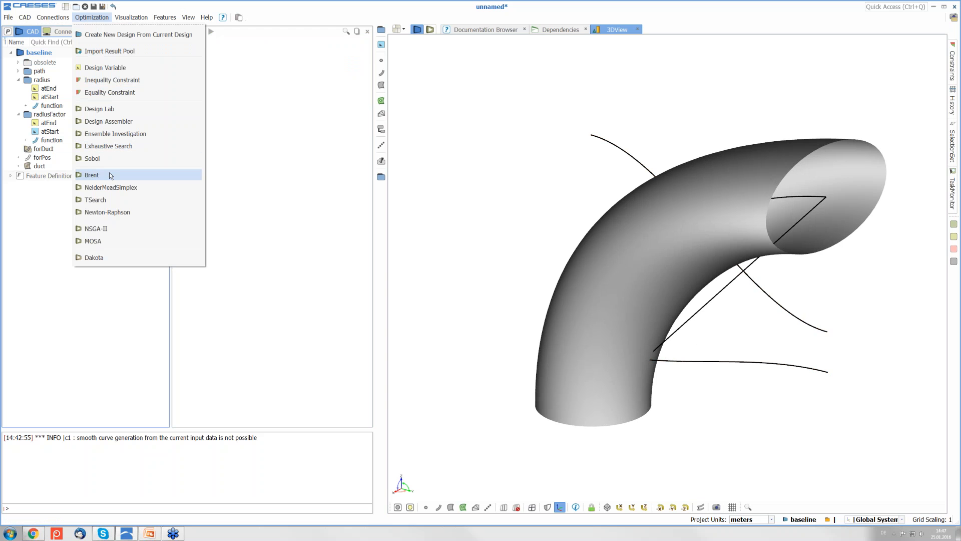
pyautogui.moveTo(117, 164)
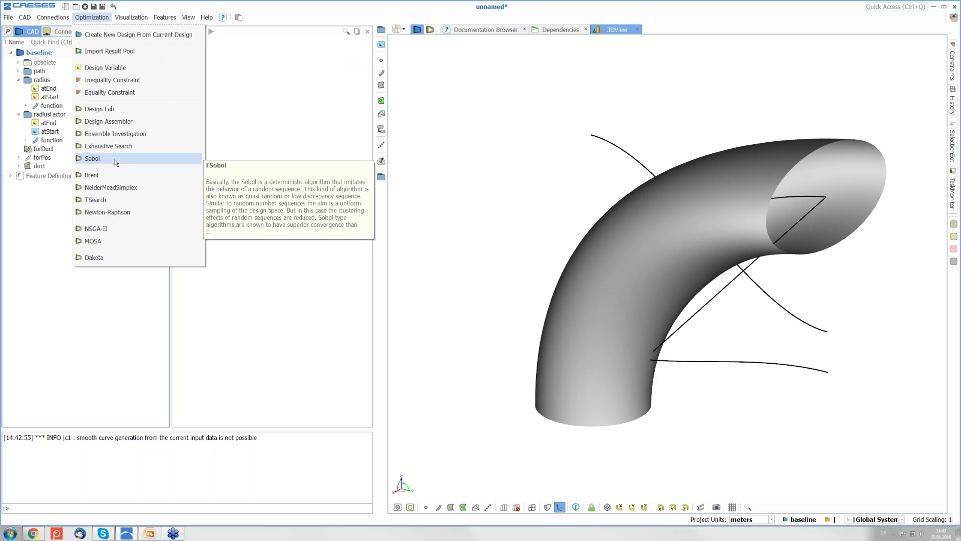
pyautogui.click(115, 159)
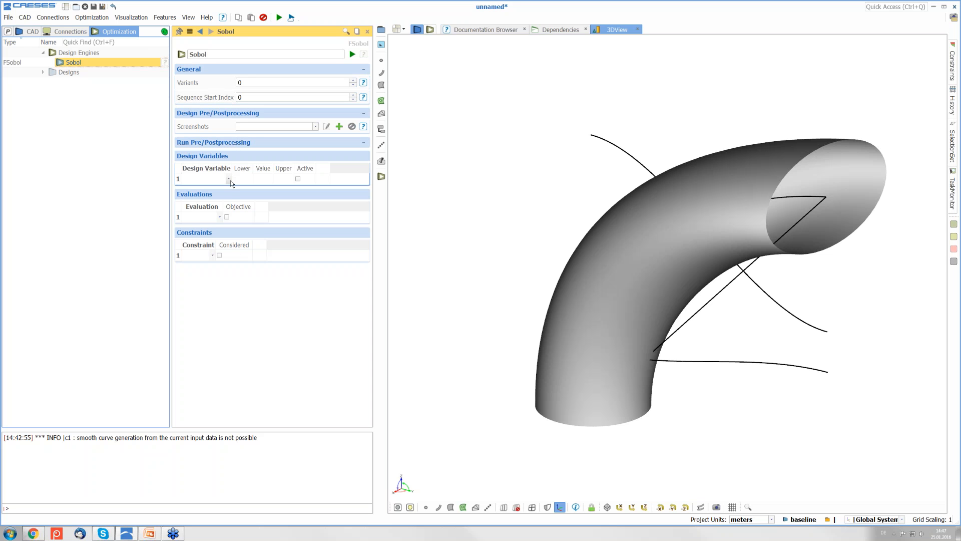
pyautogui.click(229, 179)
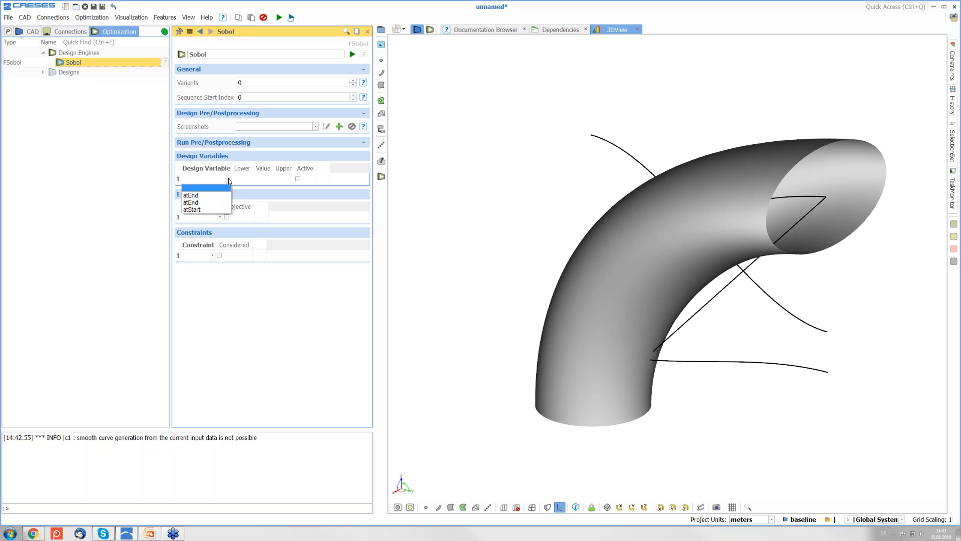
pyautogui.click(210, 209)
pyautogui.click(228, 191)
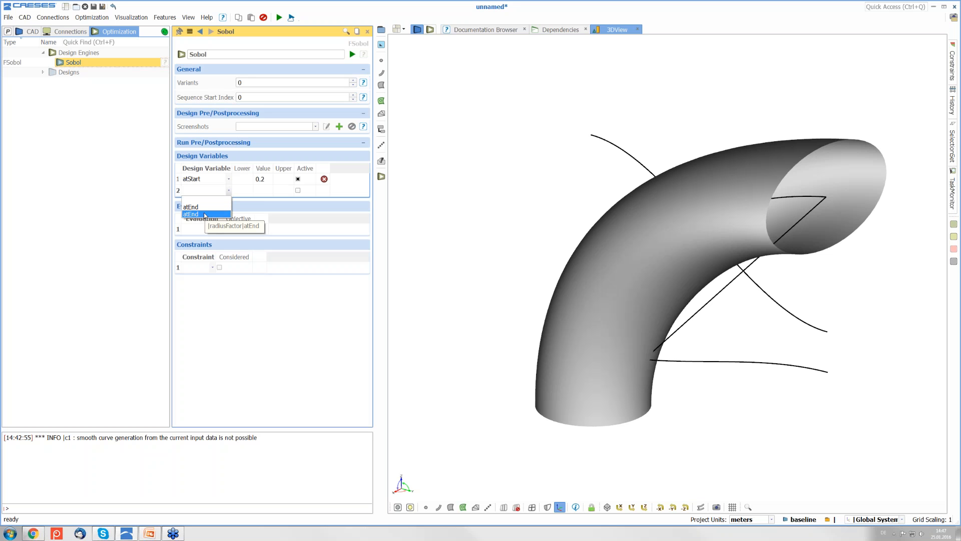
pyautogui.click(204, 214)
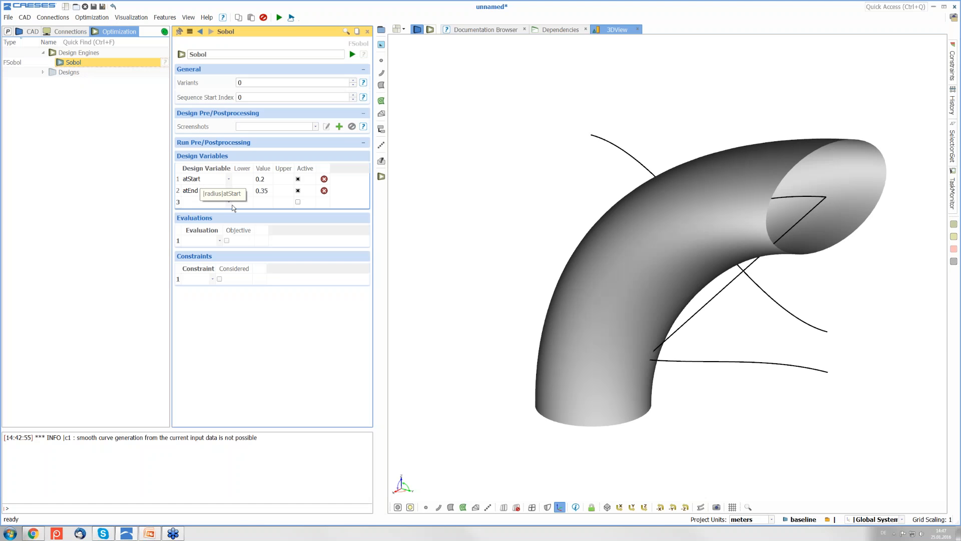
pyautogui.click(229, 201)
pyautogui.click(219, 219)
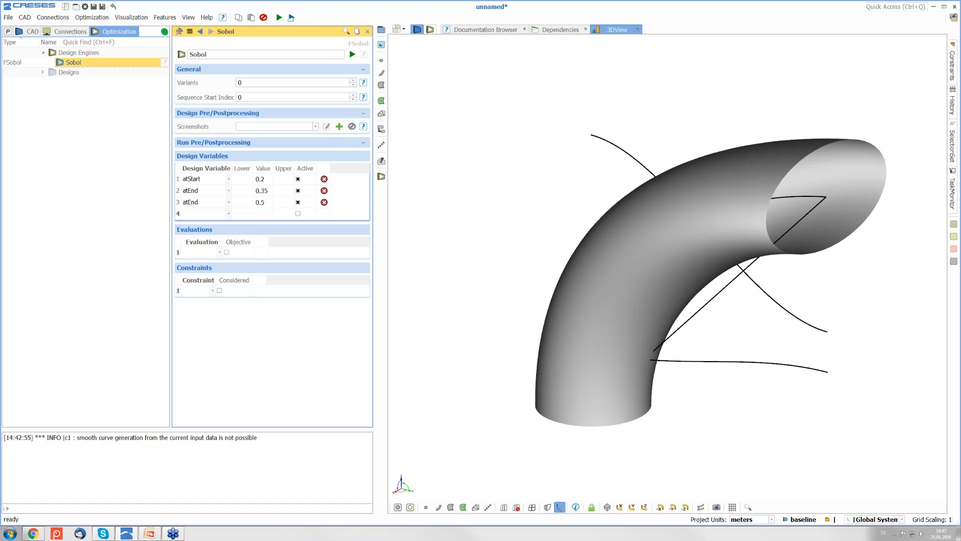
# Set the bounds of the atStart design variable in the Sobol engine to 0.1 lower and 0.25 upper.
pyautogui.click(244, 190)
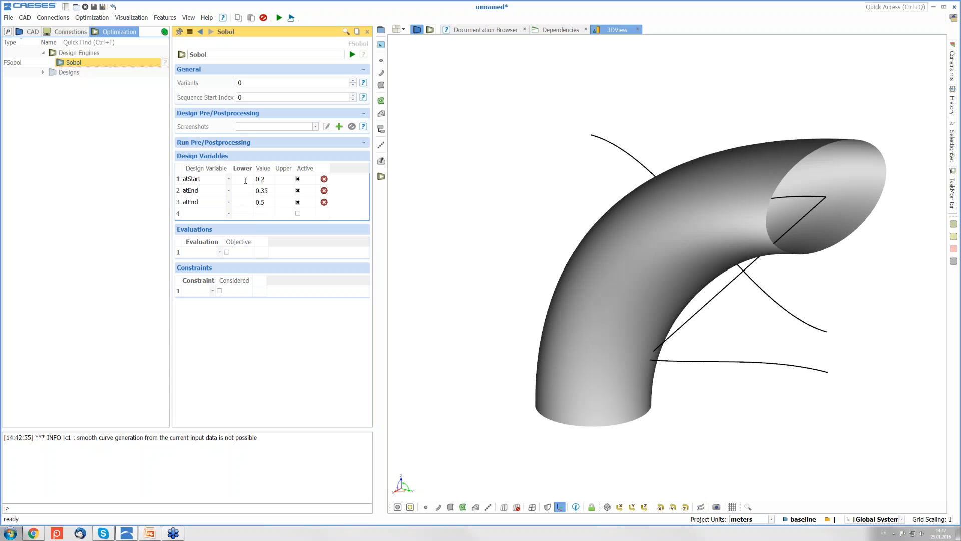
pyautogui.click(245, 180)
pyautogui.write('0')
pyautogui.press('Tab')
pyautogui.write('0.254')
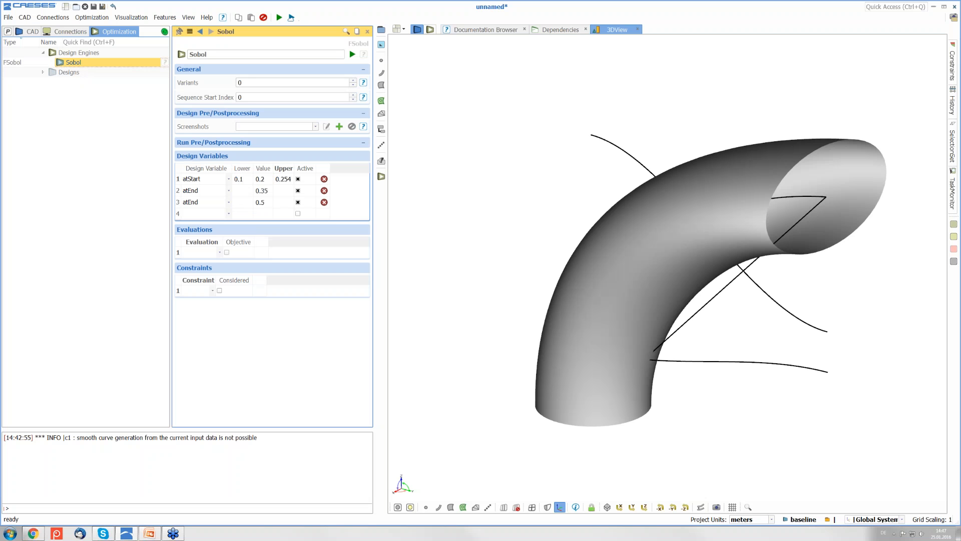
pyautogui.press('BackSpace')
# Set the radius atEnd bounds to 0.3 and 0.5, and the radiusFactor atEnd bounds to 0.25 and 0.8.
pyautogui.click(247, 191)
pyautogui.write('0.3')
pyautogui.click(284, 191)
pyautogui.write('0.5')
pyautogui.click(247, 203)
pyautogui.write('0.25')
pyautogui.click(287, 204)
pyautogui.write('0.8')
pyautogui.click(284, 327)
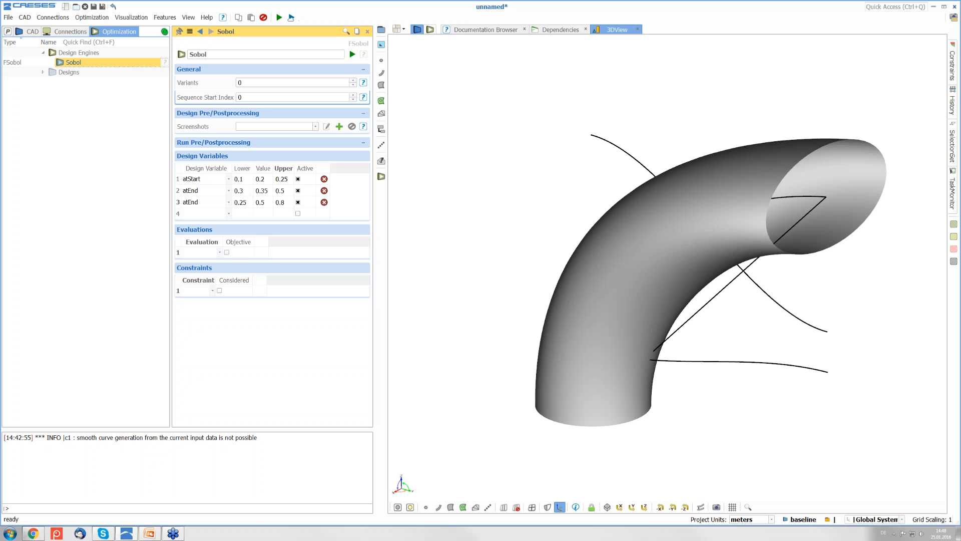
# Set the Sobol engine's number of variants to 20.
pyautogui.click(254, 84)
pyautogui.press('BackSpace')
pyautogui.write('20')
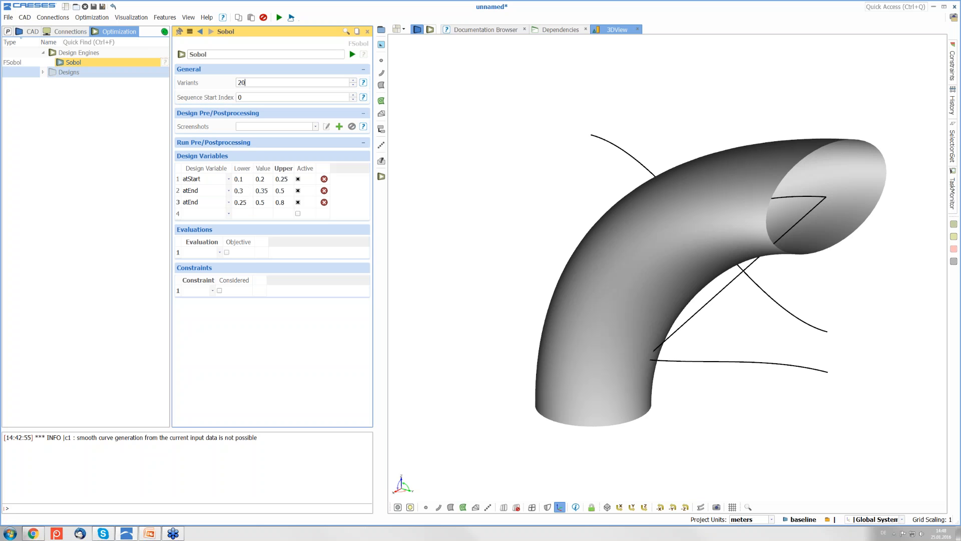
pyautogui.press('Return')
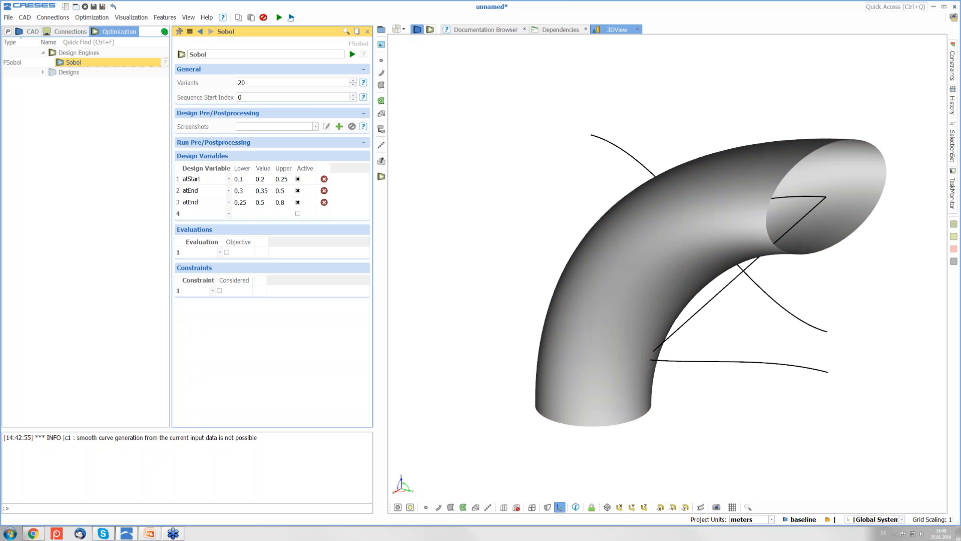
# Hide the curves in the 3D view to leave only the duct surface for the screenshots.
pyautogui.click(439, 508)
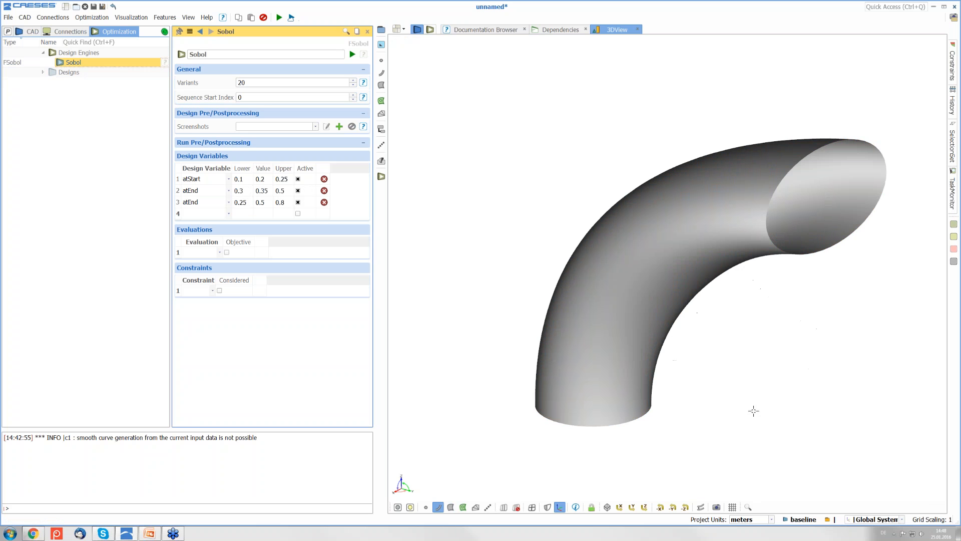
pyautogui.scroll(1, 744, 362)
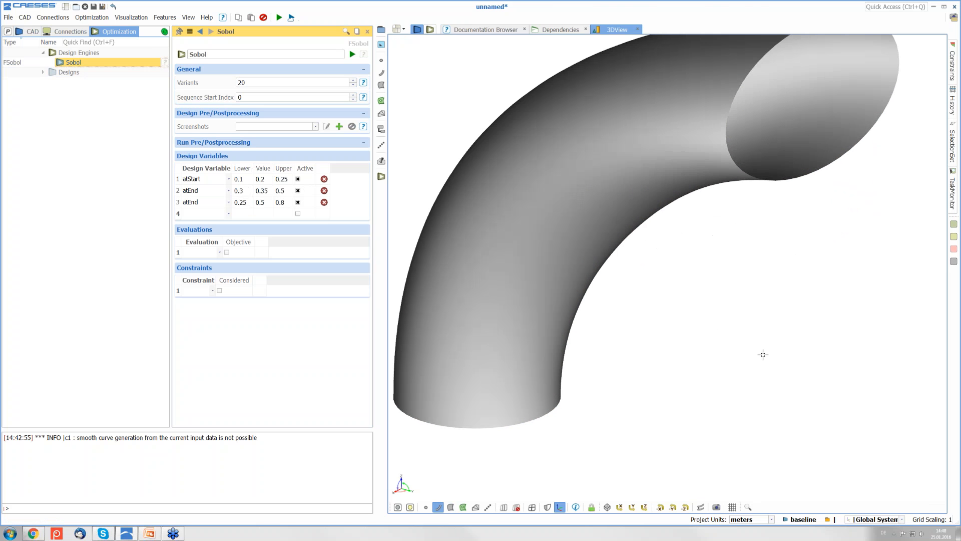
pyautogui.moveTo(763, 354); pyautogui.dragTo(785, 402, button='middle')
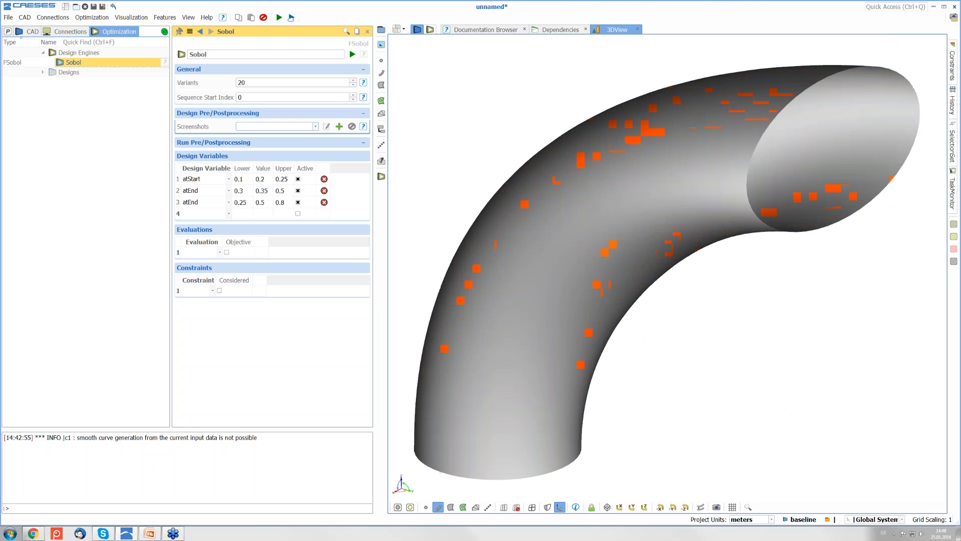
# Add a screenshot collection to the Sobol engine with the current 3DView as its first entry, and preview that screenshot.
pyautogui.click(339, 127)
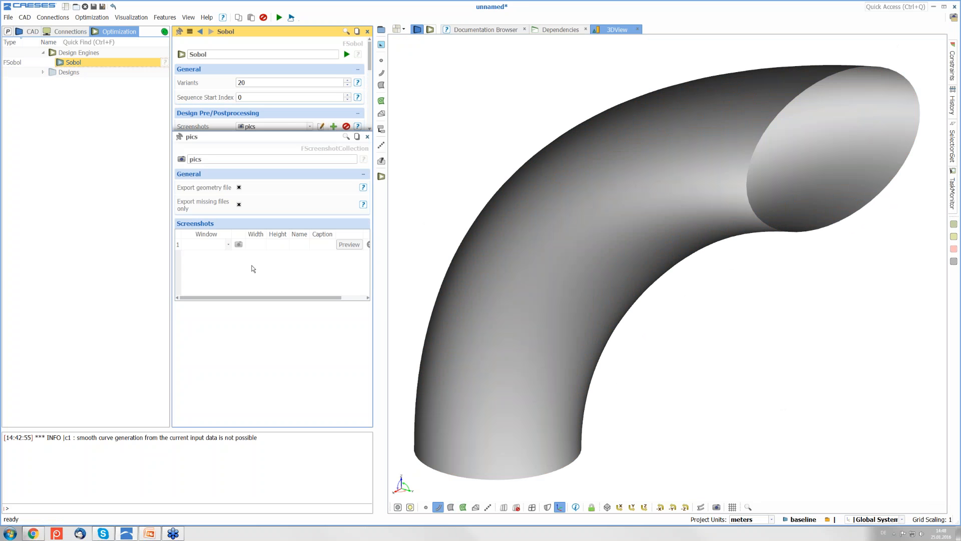
pyautogui.click(229, 247)
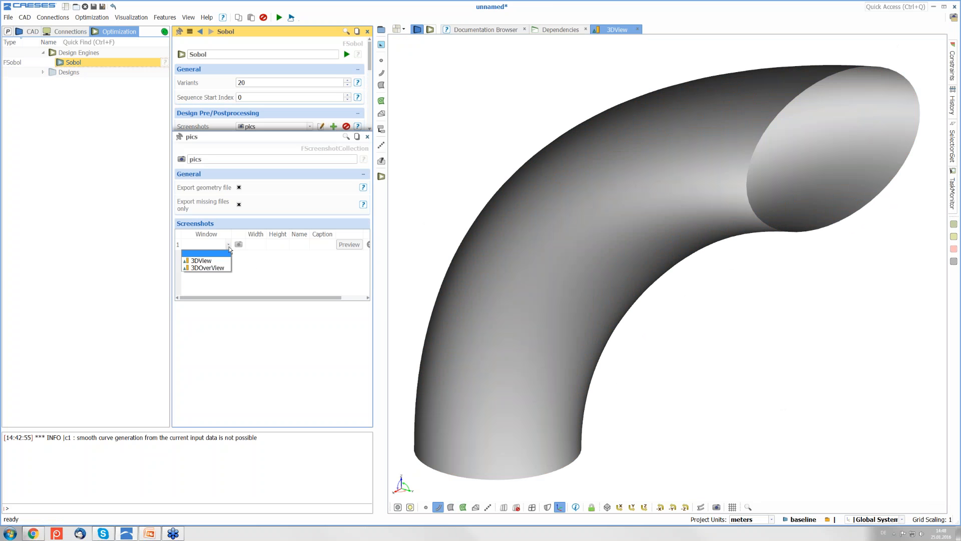
pyautogui.click(213, 266)
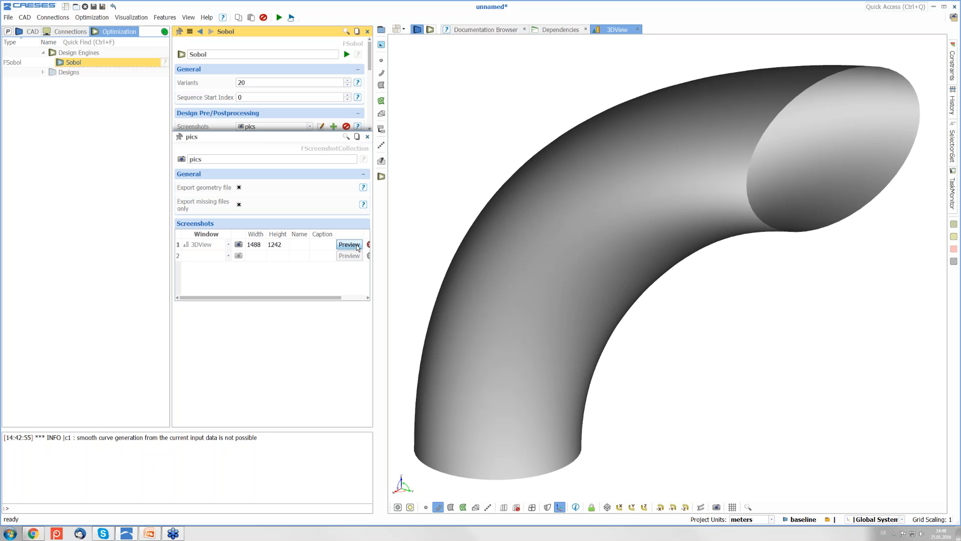
pyautogui.click(349, 245)
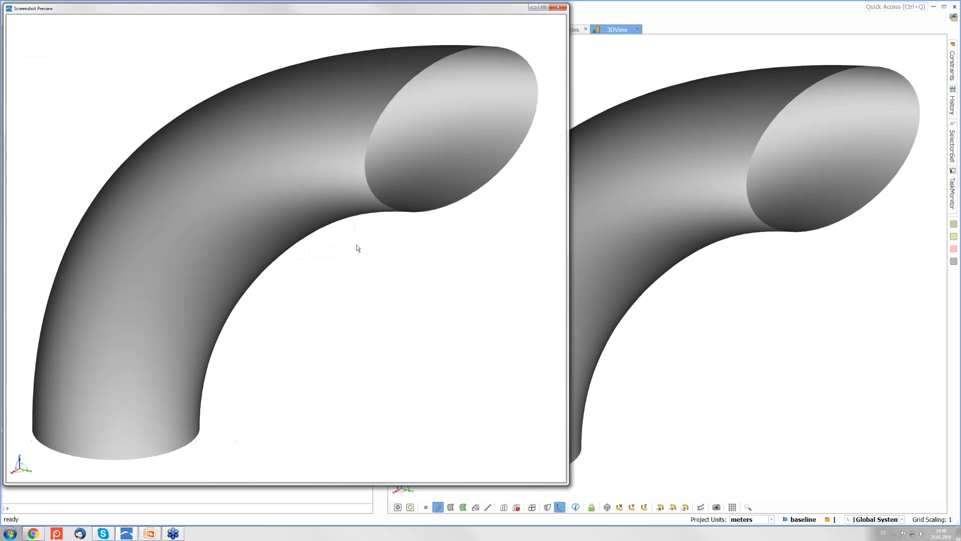
pyautogui.click(559, 9)
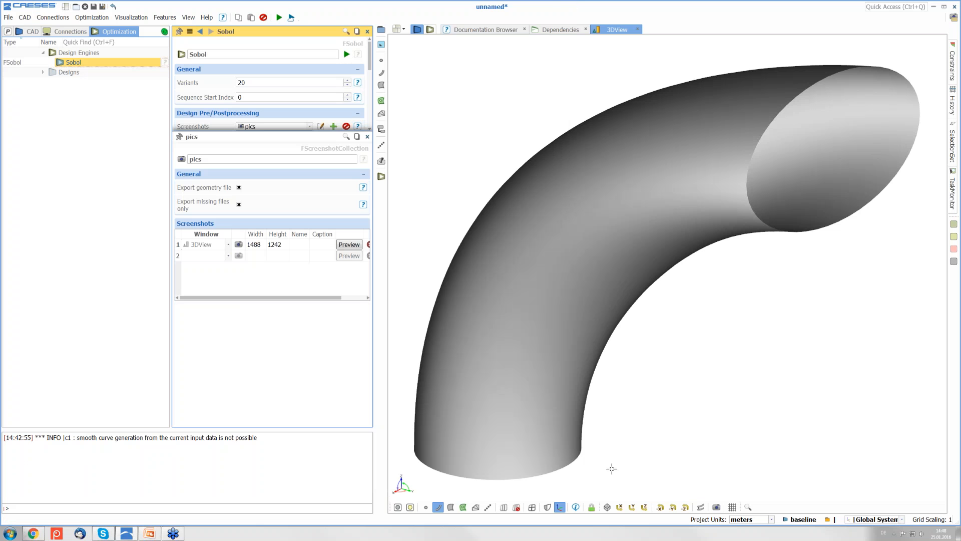
# Orient the 3D view along the y-axis, add it as the collection's second 3DView screenshot, and preview it.
pyautogui.click(661, 508)
pyautogui.click(672, 507)
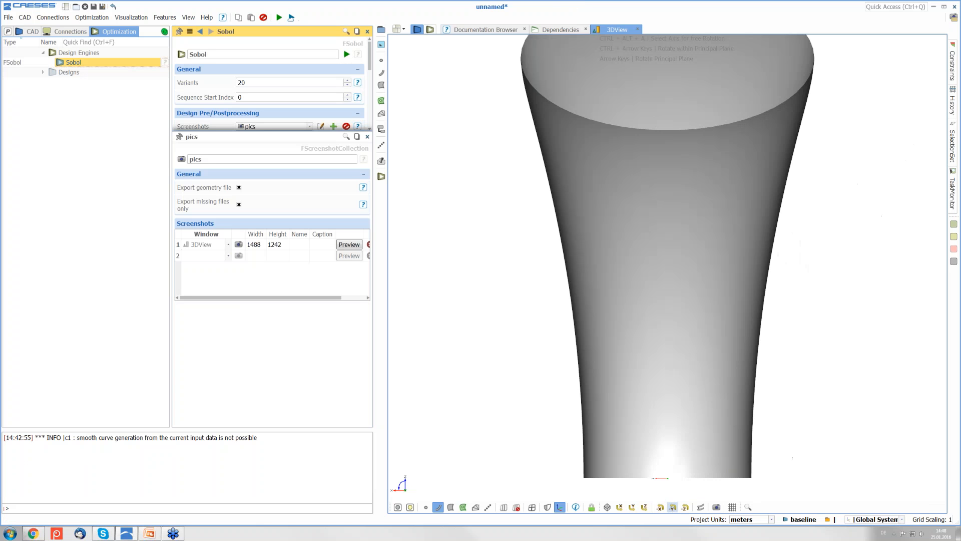
pyautogui.scroll(-2, 824, 352)
pyautogui.scroll(1, 824, 352)
pyautogui.moveTo(824, 352); pyautogui.dragTo(799, 367, button='middle')
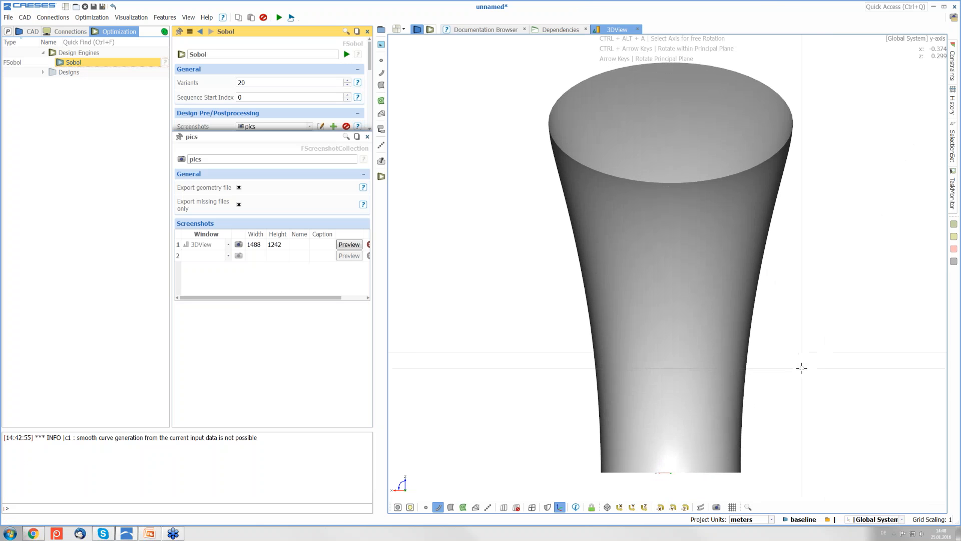
pyautogui.click(226, 260)
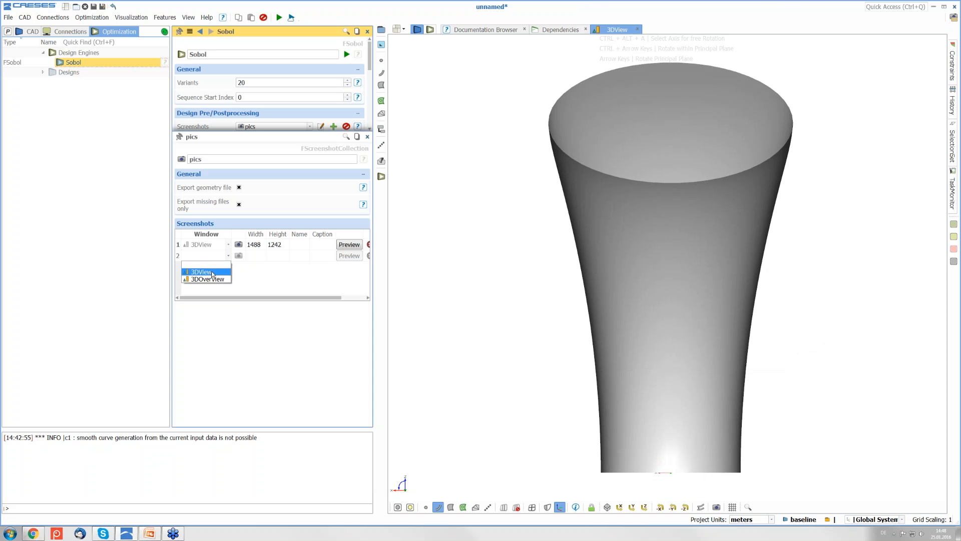
pyautogui.click(214, 272)
pyautogui.click(342, 257)
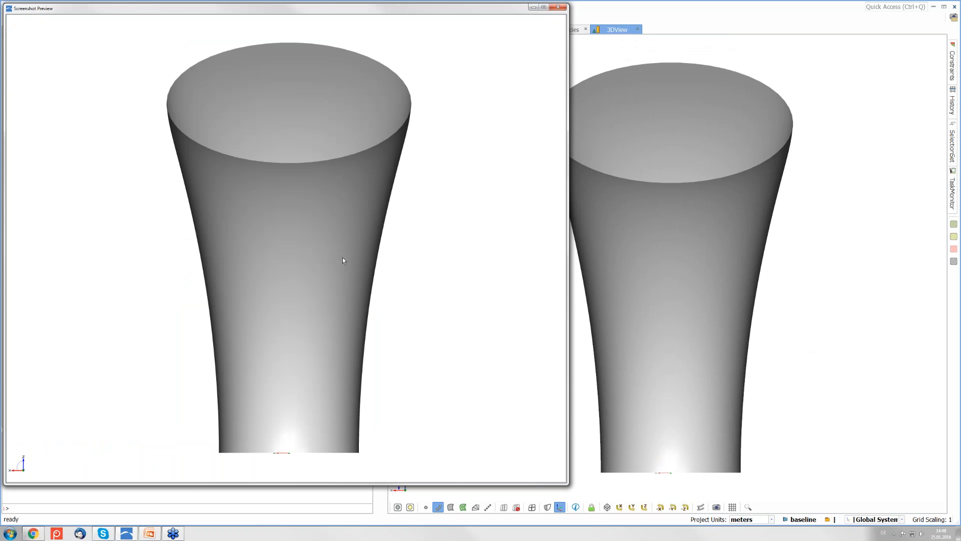
pyautogui.click(558, 7)
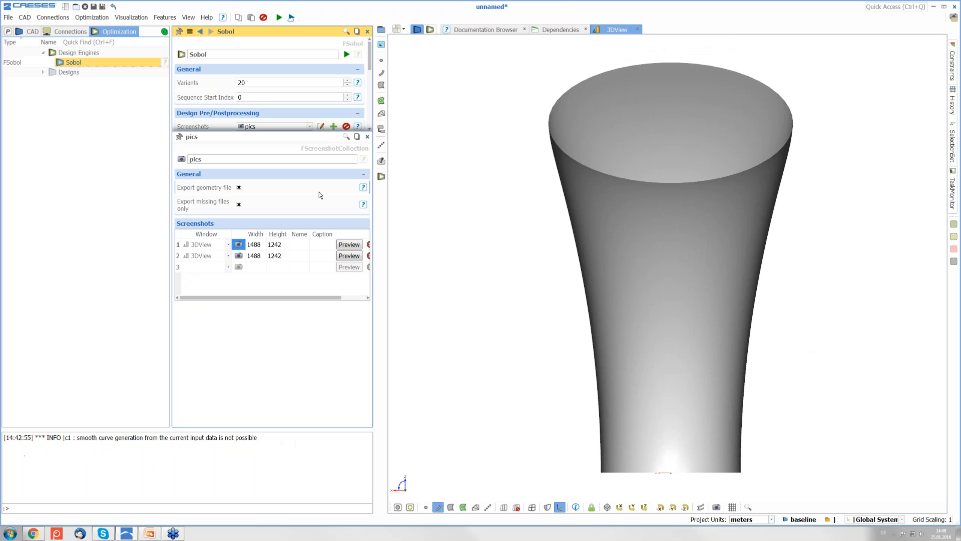
pyautogui.click(367, 136)
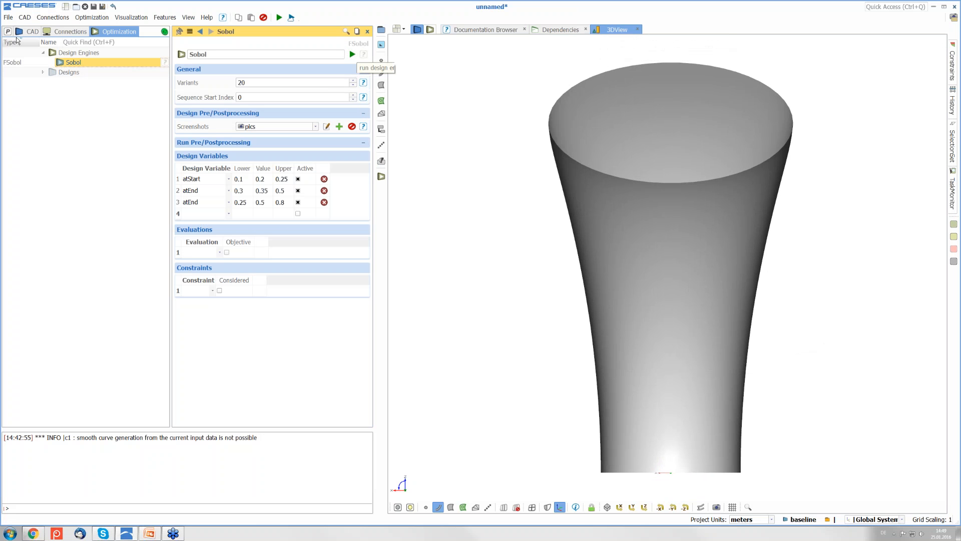
# Save the project as duct in the 20160125_GettingStartedWithCAESES folder and run the Sobol engine.
pyautogui.click(8, 17)
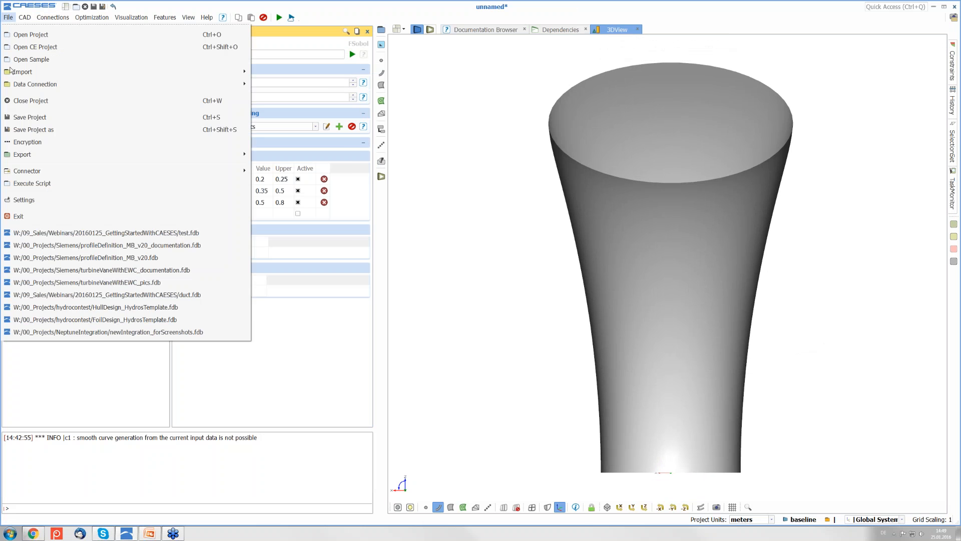
pyautogui.click(46, 129)
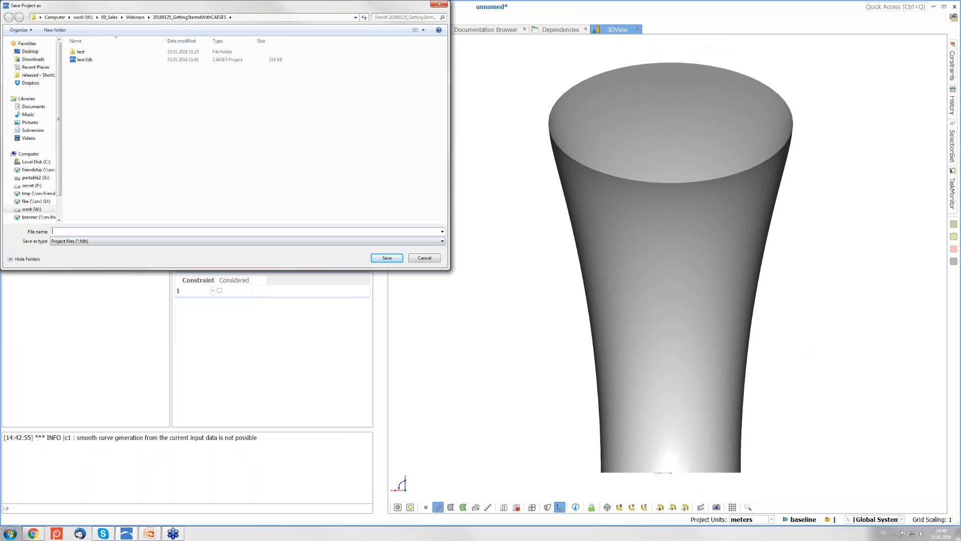
pyautogui.write('duct')
pyautogui.press('Return')
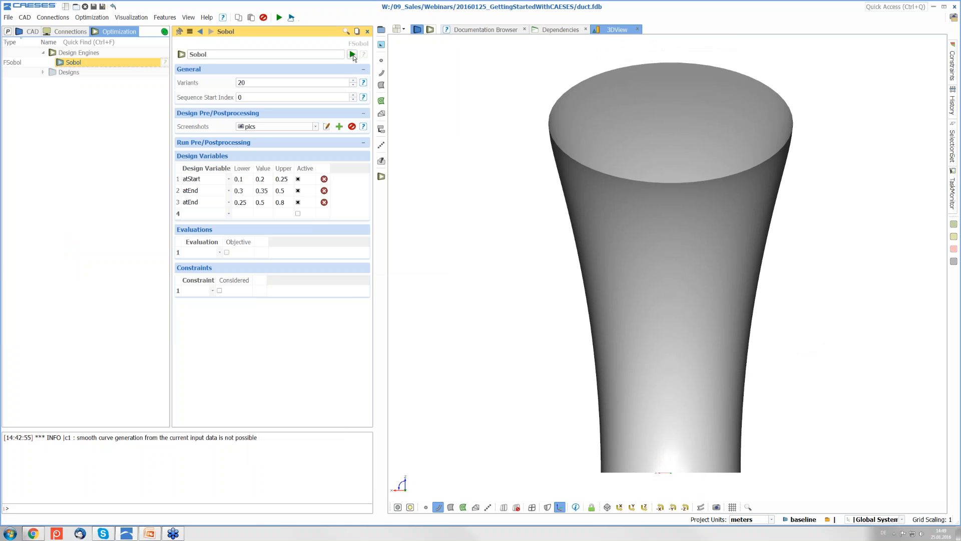
pyautogui.click(353, 54)
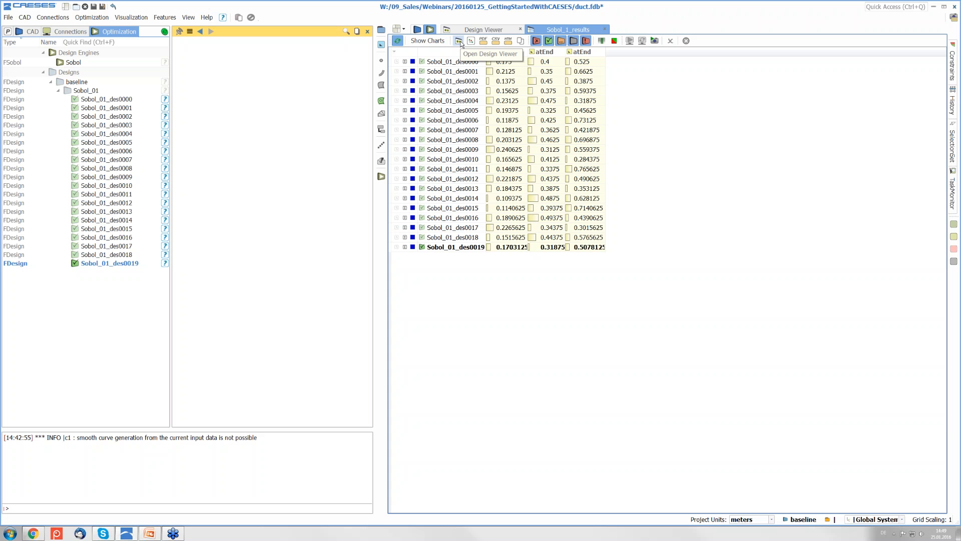
# Open the generated Sobol variants in the Design Viewer and compare their duct screenshots and geometries.
pyautogui.click(458, 41)
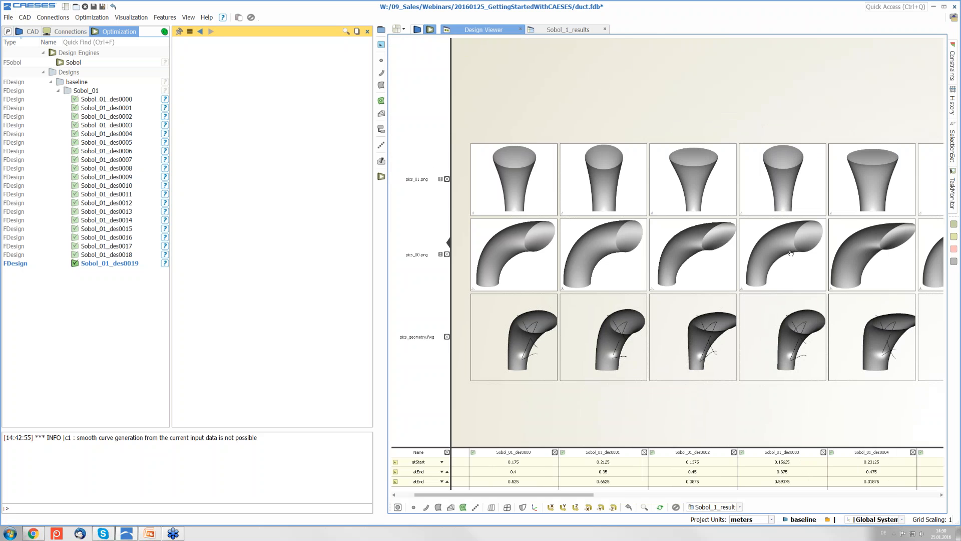
pyautogui.moveTo(791, 253); pyautogui.dragTo(606, 252)
pyautogui.moveTo(852, 251); pyautogui.dragTo(645, 252)
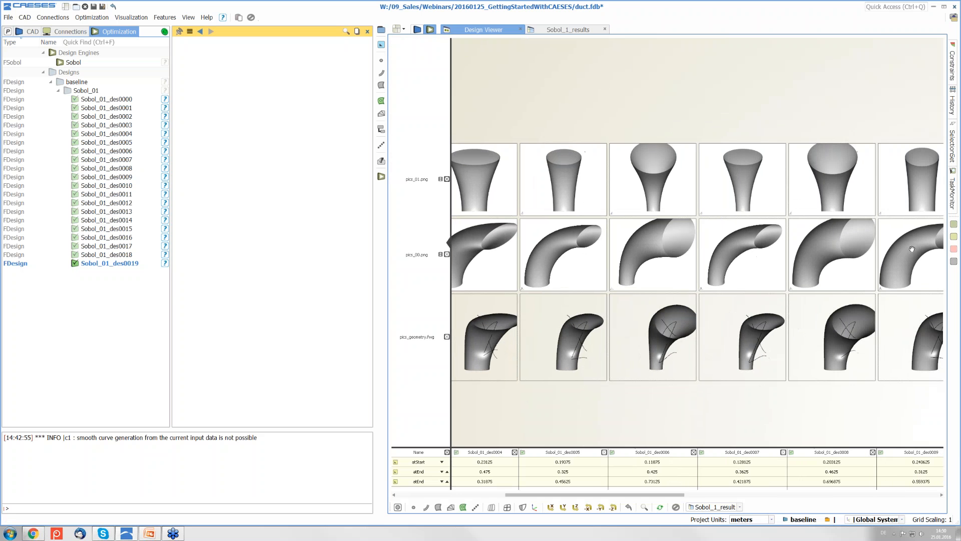
pyautogui.moveTo(913, 249); pyautogui.dragTo(698, 250)
pyautogui.moveTo(880, 252); pyautogui.dragTo(575, 252)
pyautogui.moveTo(877, 252); pyautogui.dragTo(731, 252)
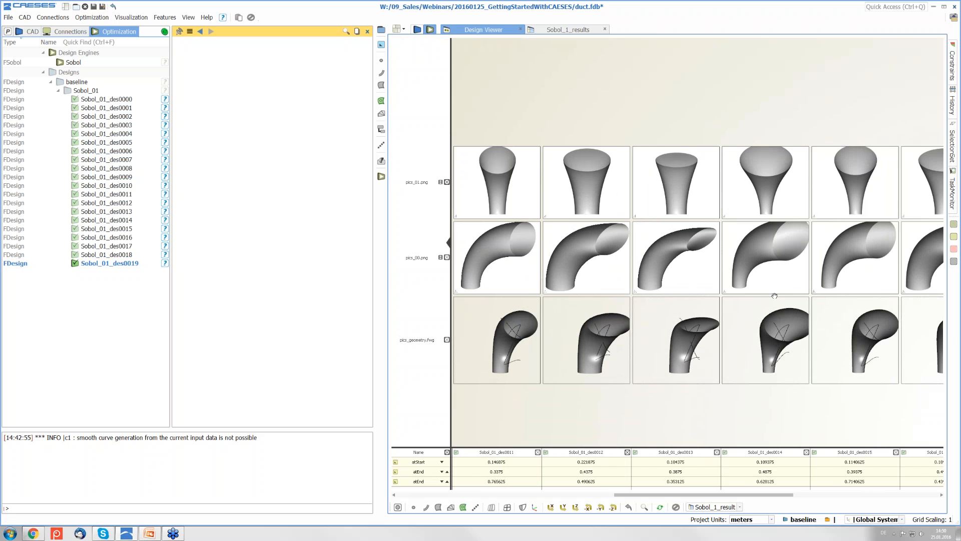
# Examine the earlier Sobol variants in the Design Viewer, comparing their duct screenshots and enlarged 3D geometry previews side by side.
pyautogui.moveTo(625, 330); pyautogui.dragTo(899, 313)
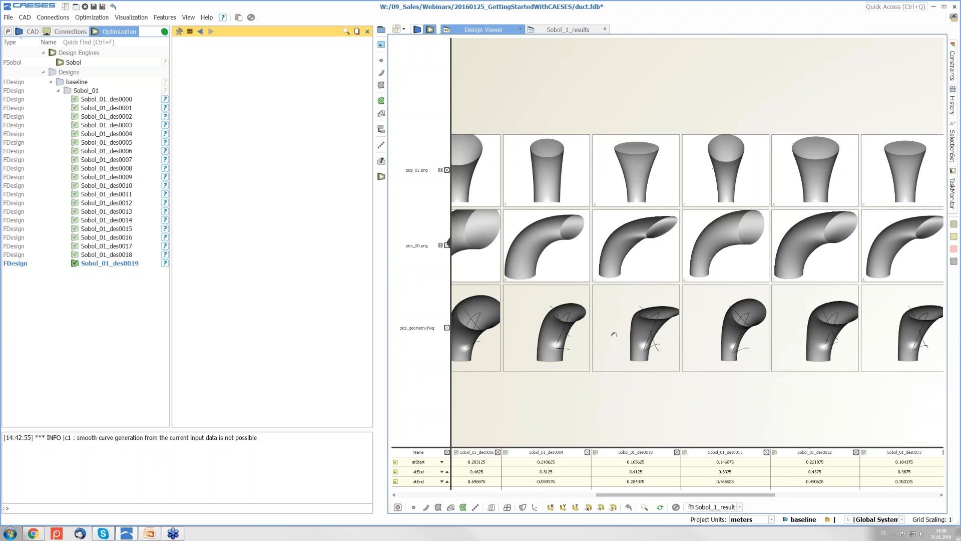
pyautogui.moveTo(595, 334); pyautogui.dragTo(771, 326)
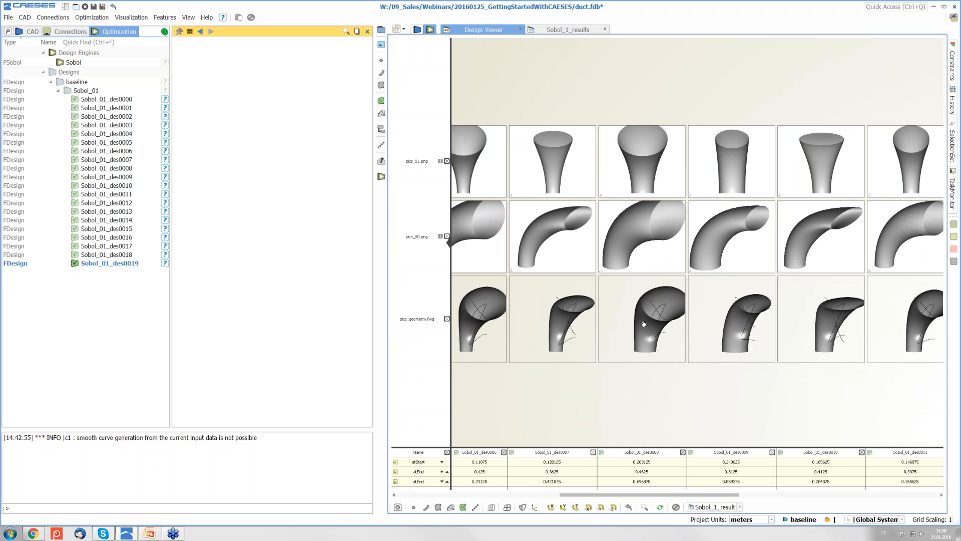
pyautogui.moveTo(649, 329)
pyautogui.mouseDown()
pyautogui.moveTo(641, 317)
pyautogui.moveTo(664, 329)
pyautogui.moveTo(645, 324)
pyautogui.moveTo(657, 328)
pyautogui.moveTo(602, 341)
pyautogui.moveTo(653, 332)
pyautogui.moveTo(646, 345)
pyautogui.moveTo(653, 334)
pyautogui.mouseUp()
pyautogui.scroll(5, 652, 333)
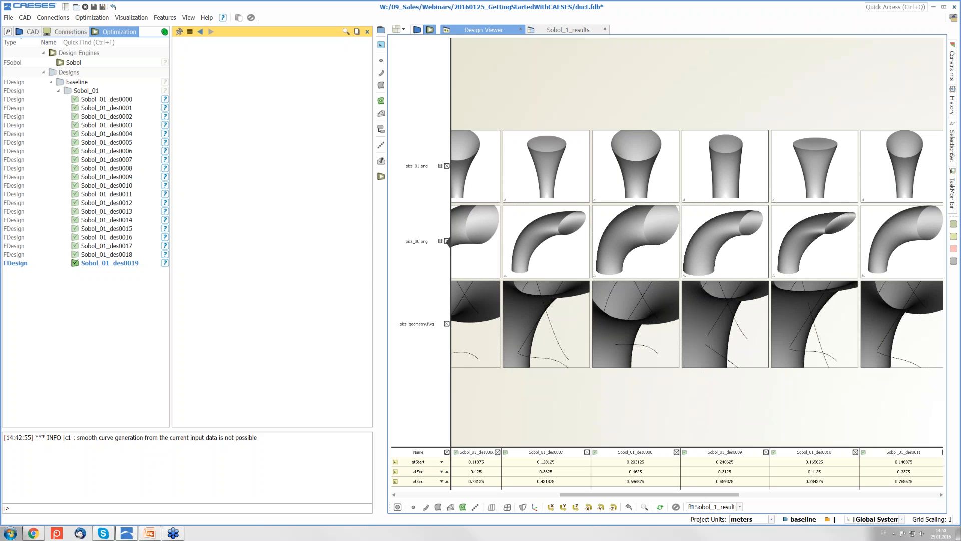
pyautogui.scroll(3, 733, 387)
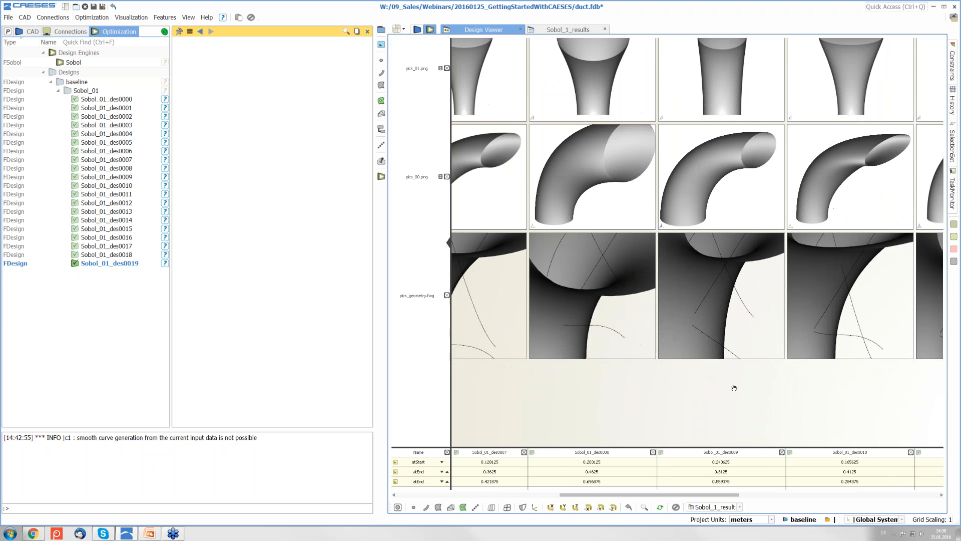
pyautogui.scroll(-2, 733, 388)
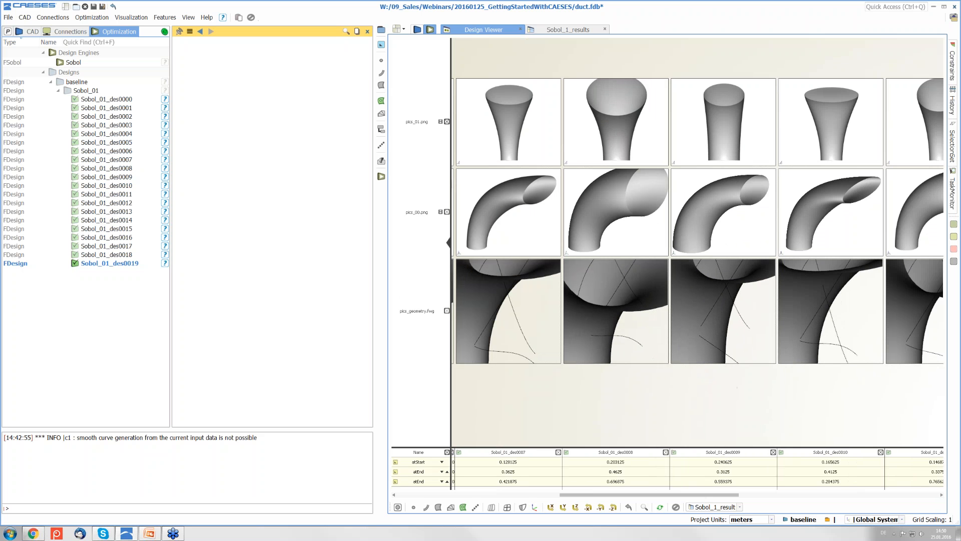
# Sort the Sobol_1_results table by its last atEnd column in descending order and check the variant order in the Design Viewer.
pyautogui.doubleClick(558, 31)
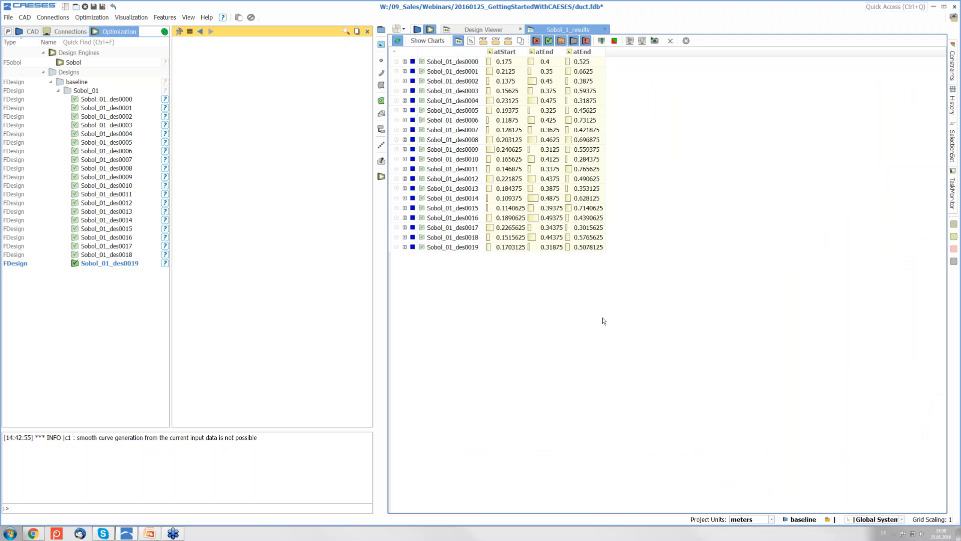
pyautogui.click(499, 29)
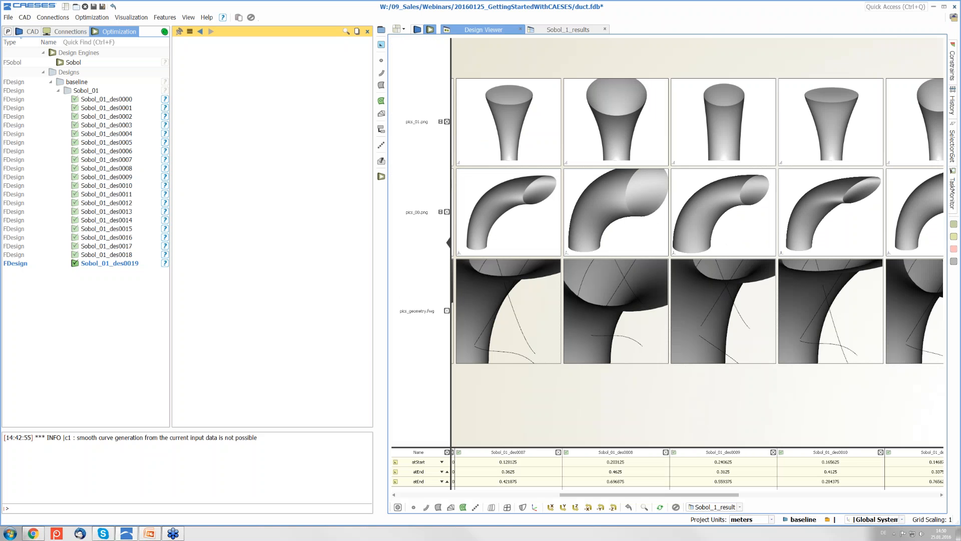
pyautogui.click(565, 30)
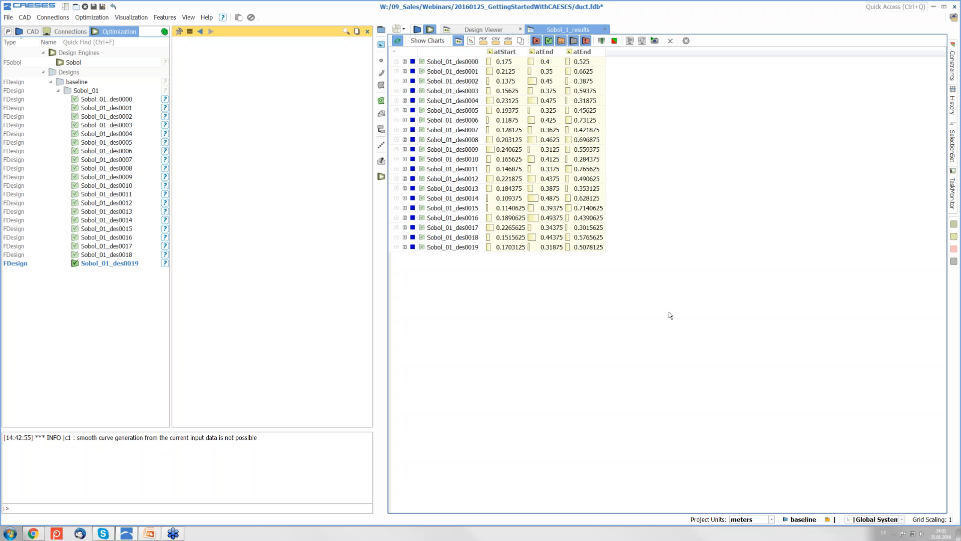
pyautogui.click(581, 53)
pyautogui.click(581, 53)
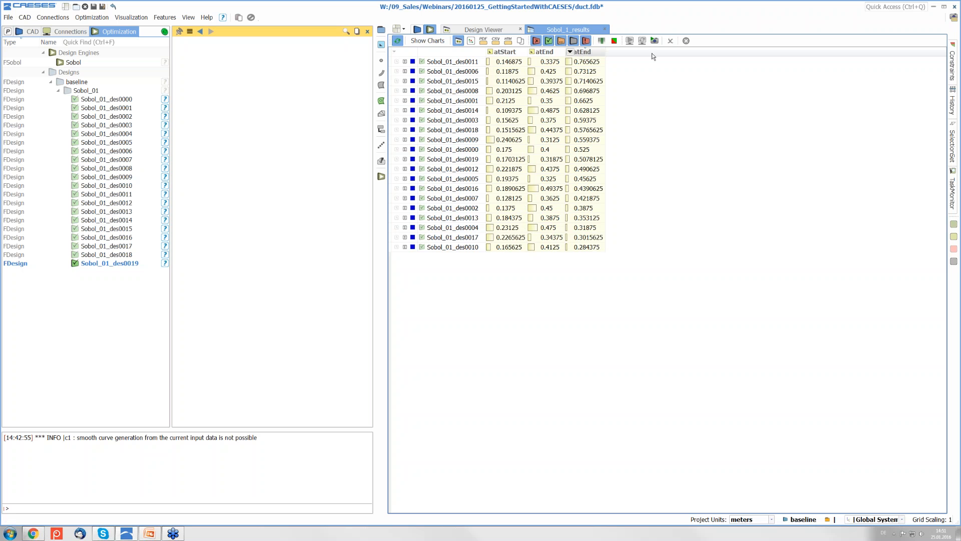
pyautogui.click(494, 29)
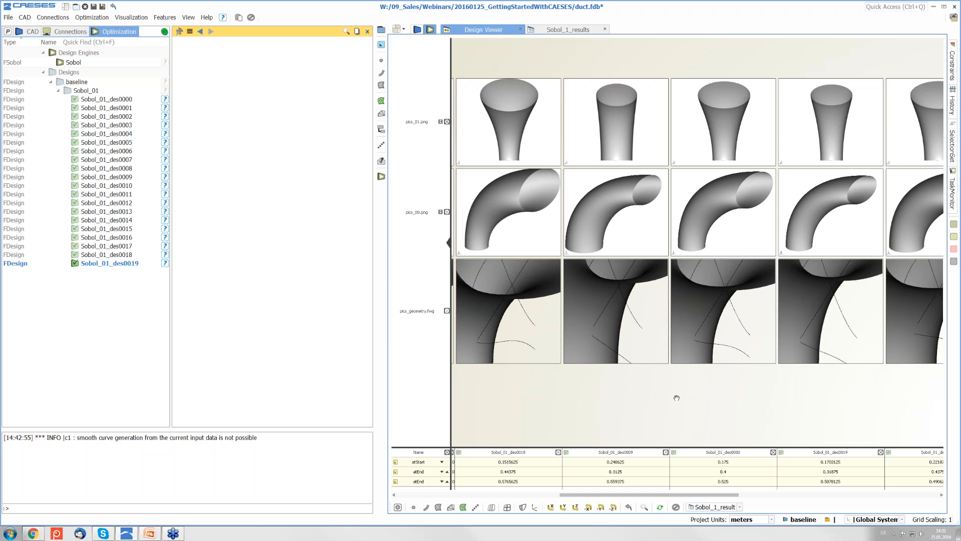
pyautogui.click(564, 30)
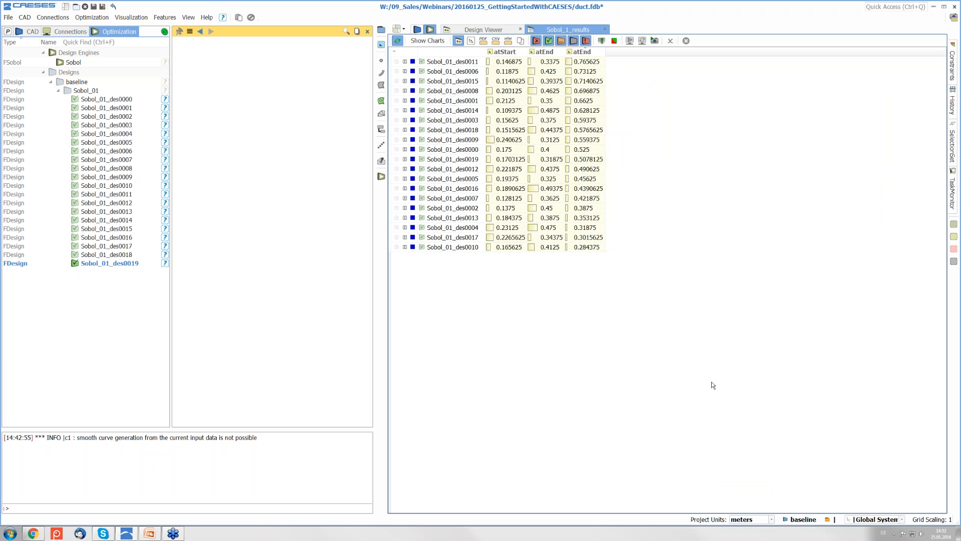